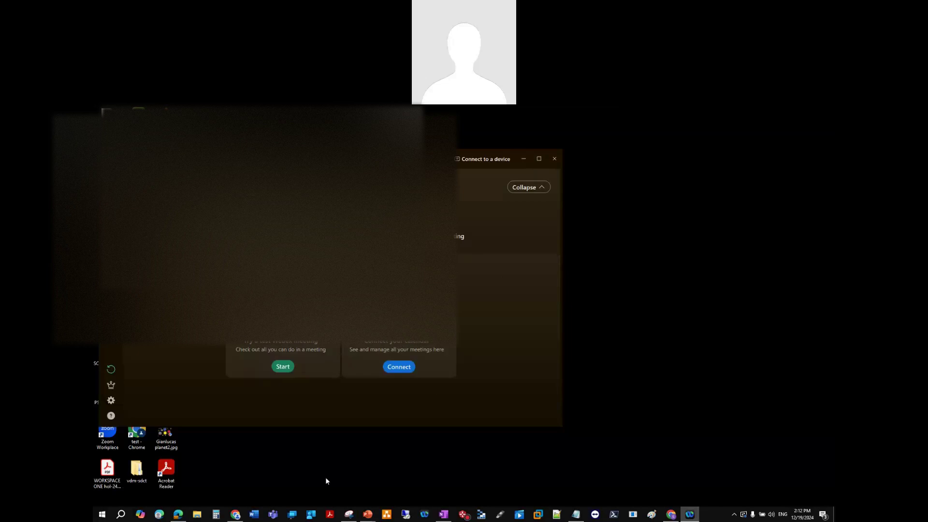
Switch to the Intune 2023 May notes in PowerPoint, review slides 8 and 15, and minimize the presentation
left_click(368, 514)
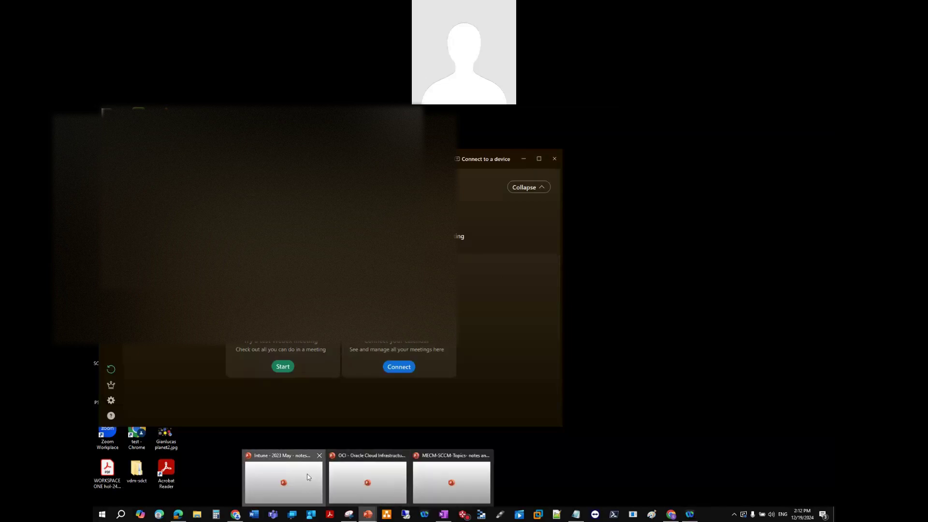
left_click(307, 477)
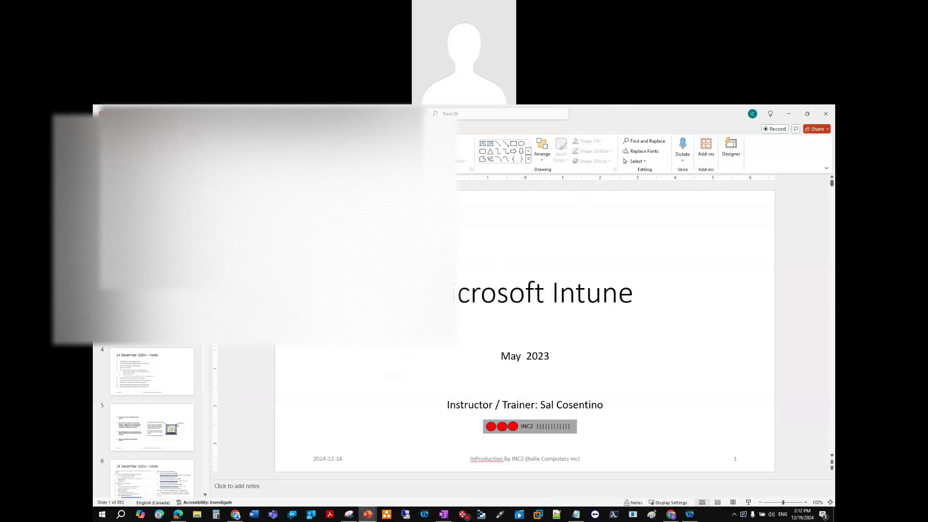
left_click(149, 323)
scroll(146, 356, "down", 3)
left_click(145, 355)
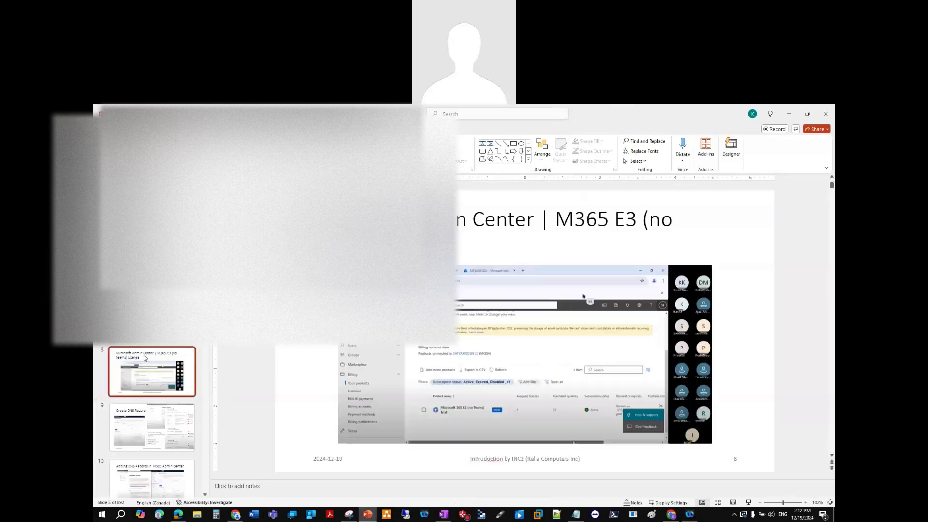
scroll(147, 355, "down", 2)
scroll(156, 346, "down", 5)
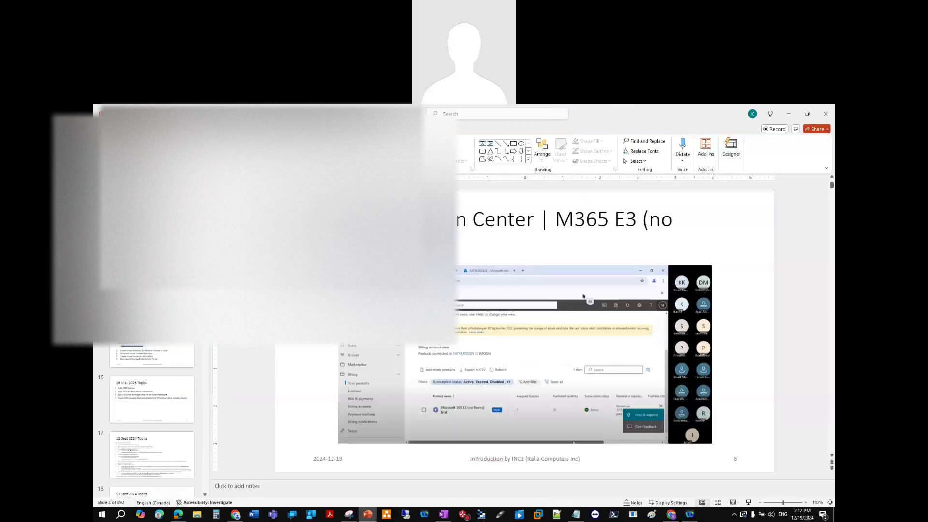
left_click(155, 352)
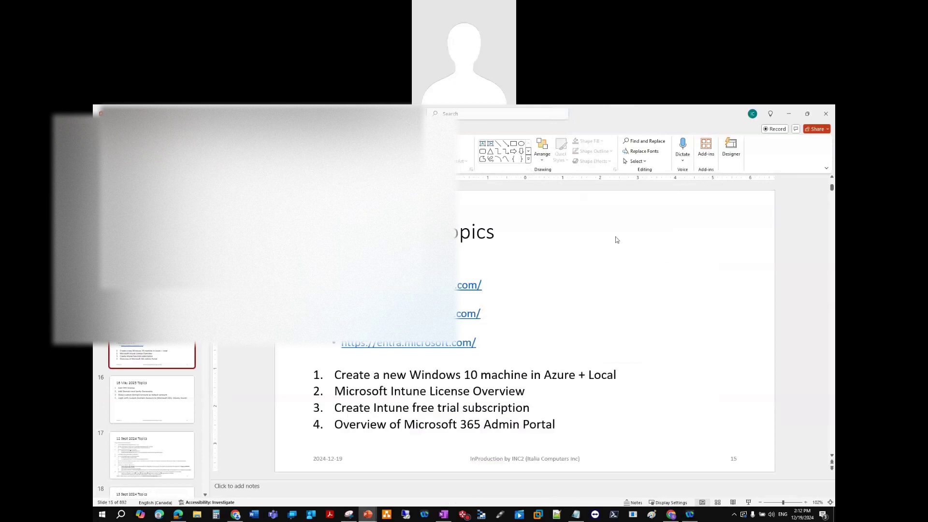
left_click(793, 113)
left_click(537, 152)
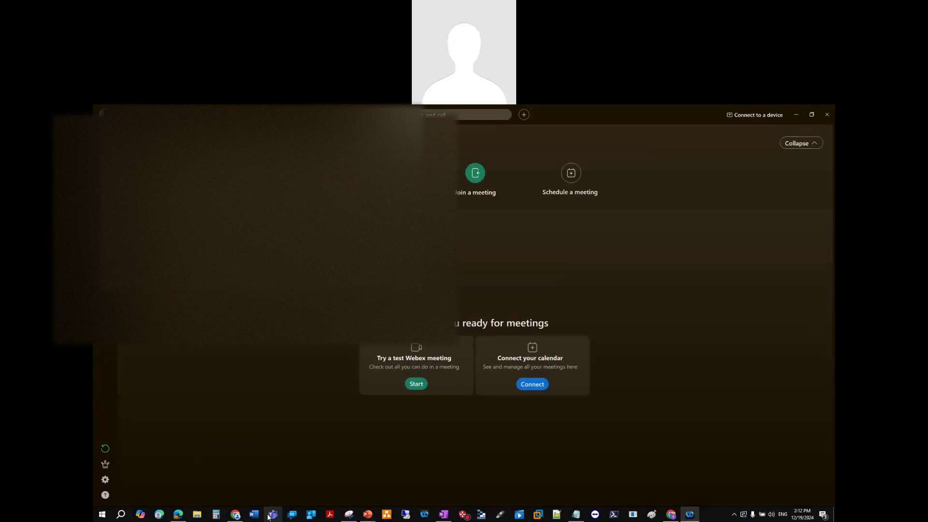
Switch to Chrome and load the Microsoft 365 admin center in a new tab
mouse_move(670, 514)
left_click(674, 515)
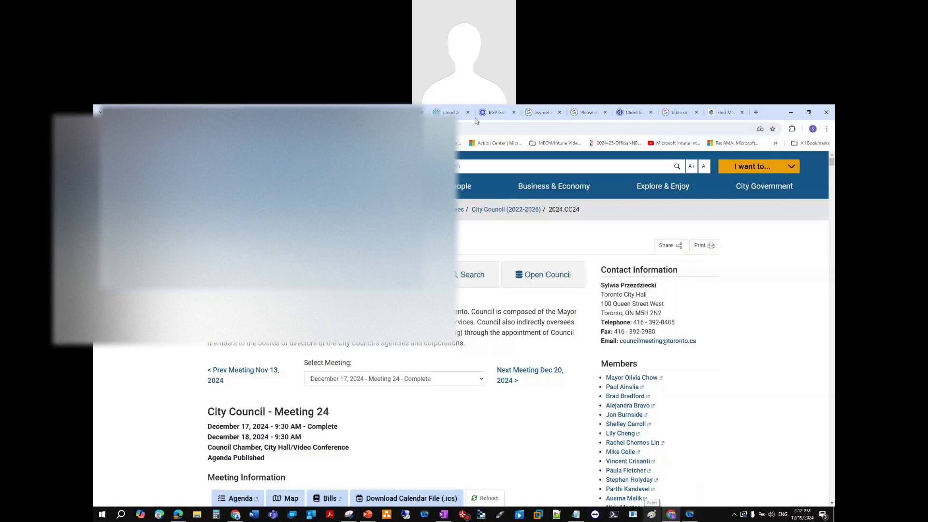
key("ctrl+t")
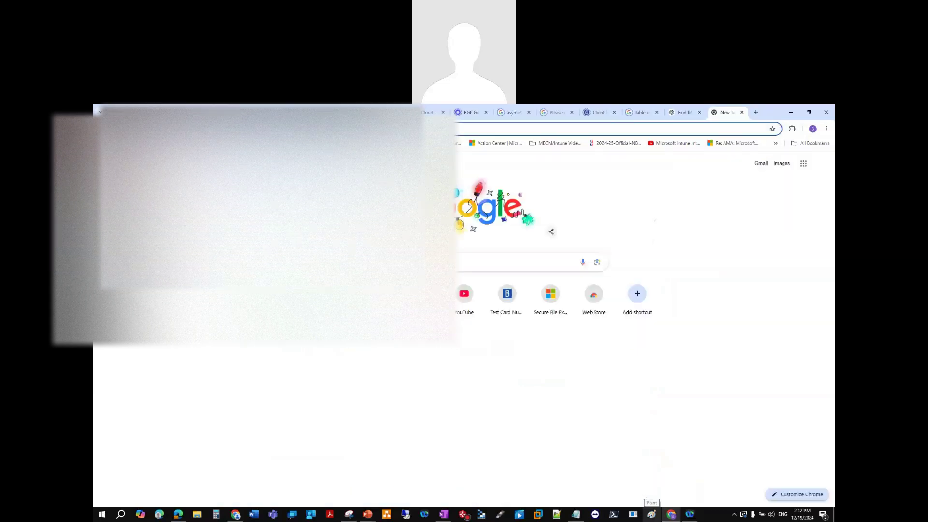
left_click(367, 129)
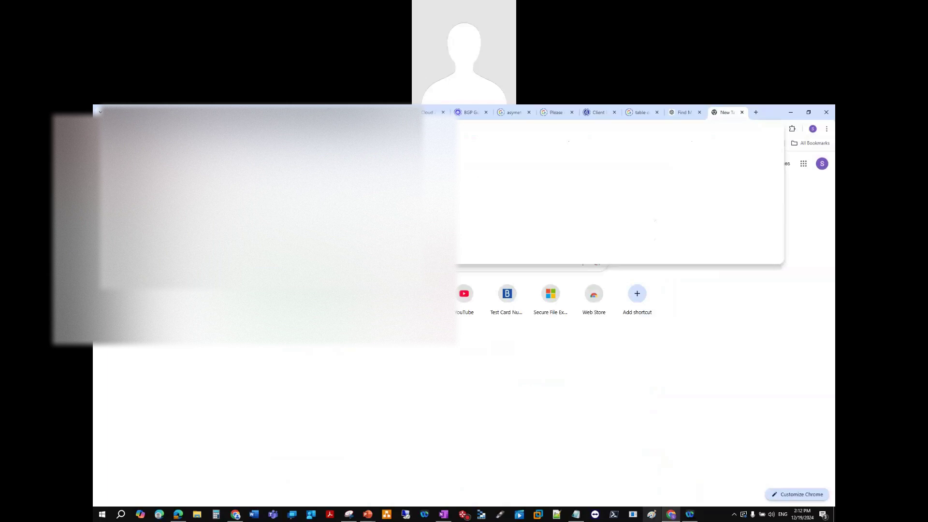
left_click(348, 351)
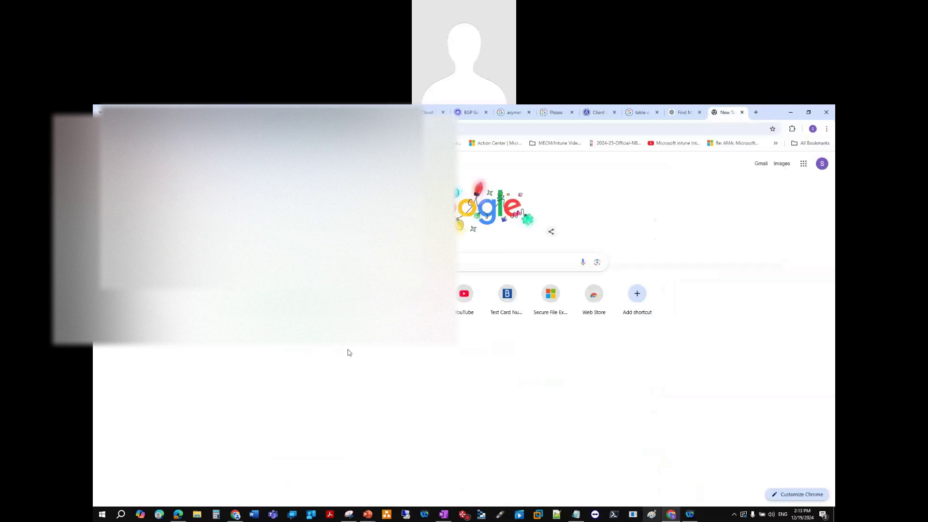
left_click(761, 129)
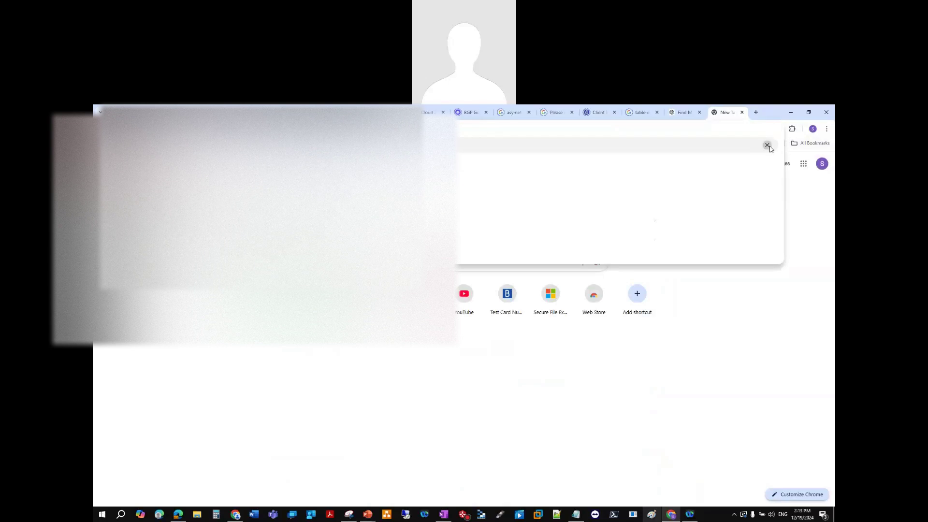
left_click(767, 146)
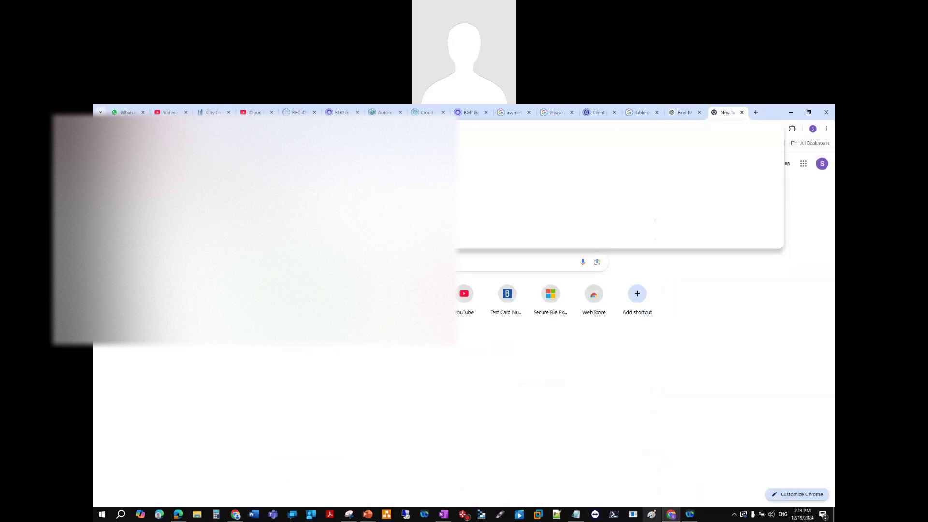
type("bgp")
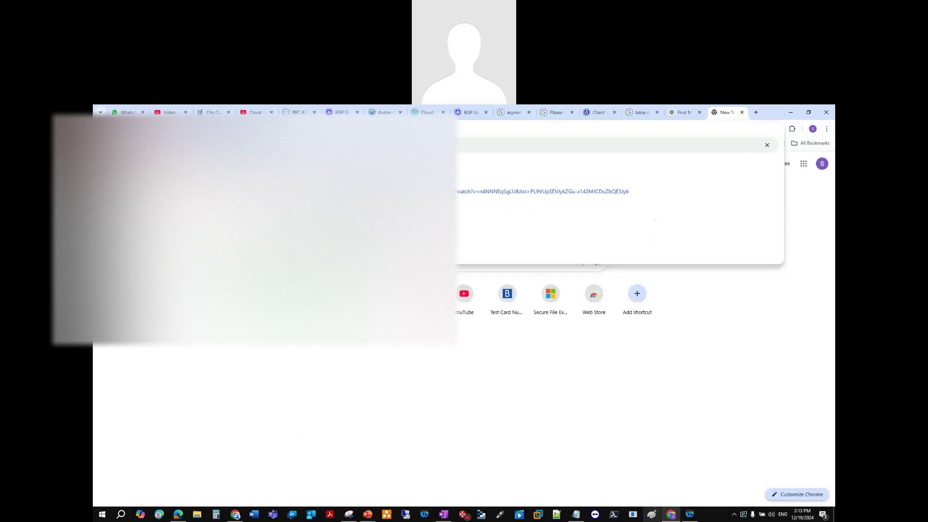
key("Escape")
type("b")
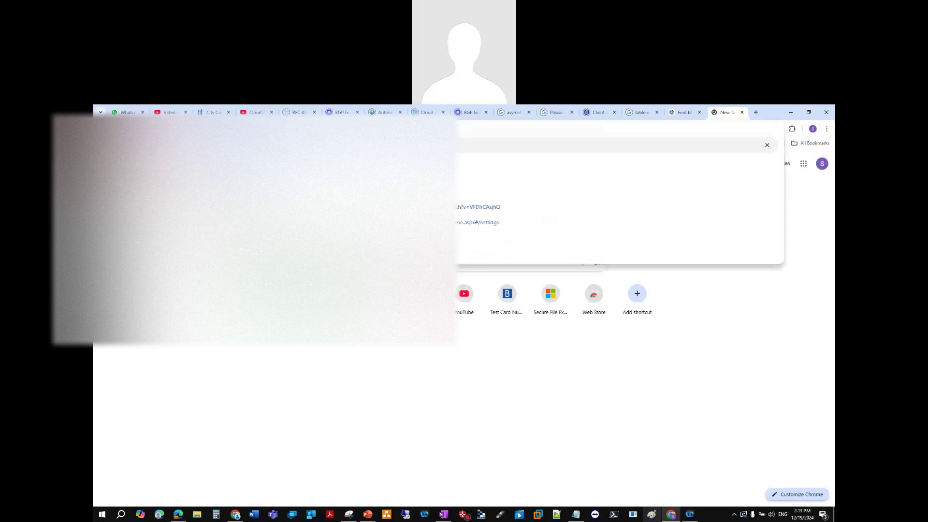
key("Return")
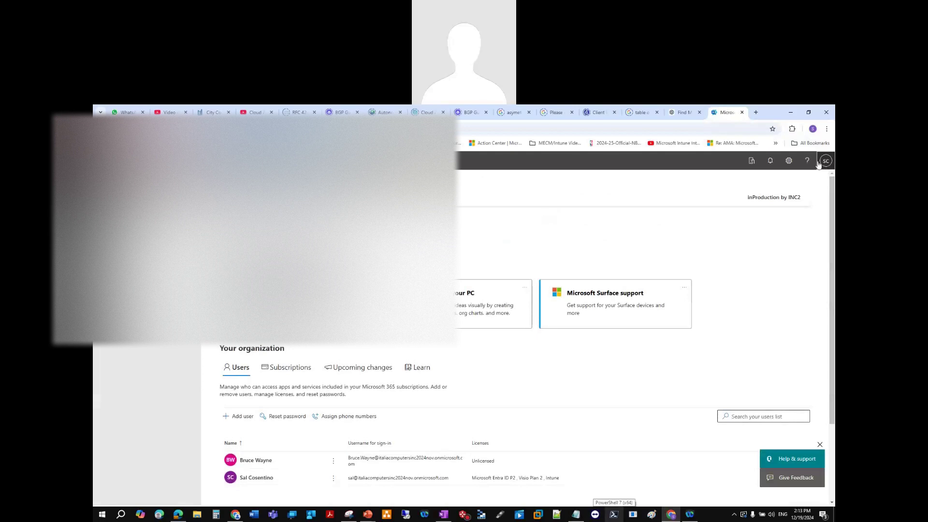
Check the signed-in account, show the organization's Your products page, and dismiss the tip about switching billing accounts
left_click(824, 161)
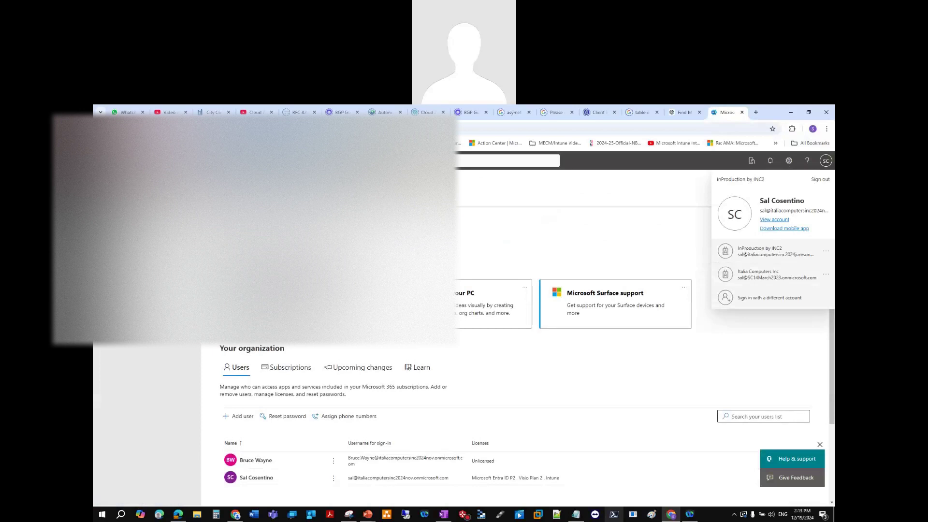
left_click(133, 399)
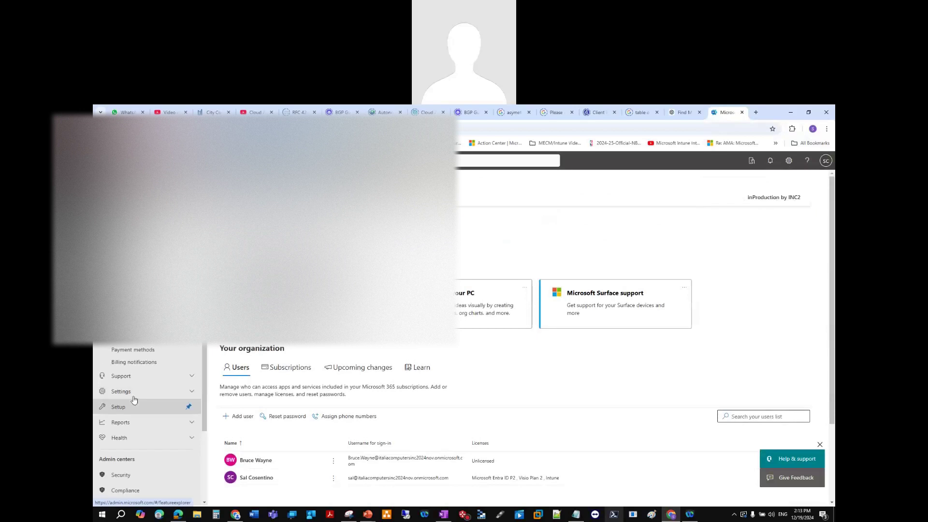
left_click(130, 300)
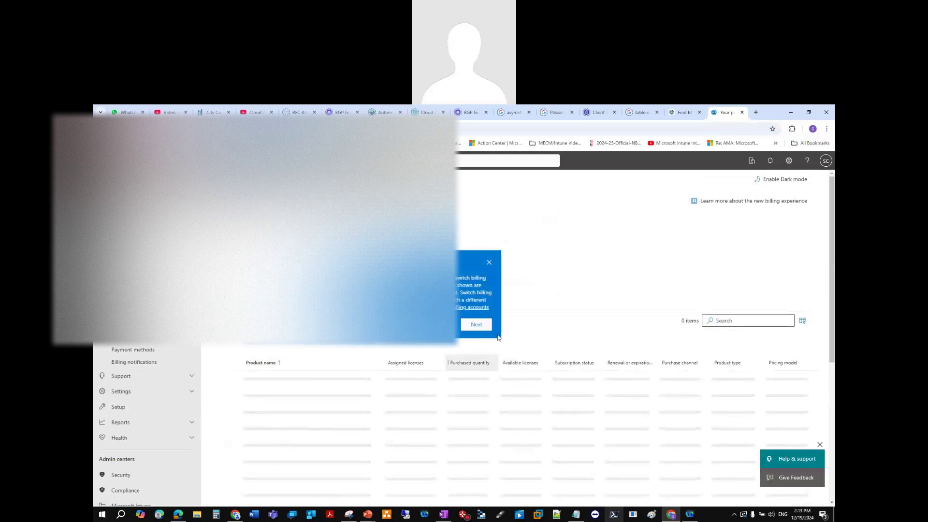
left_click(489, 262)
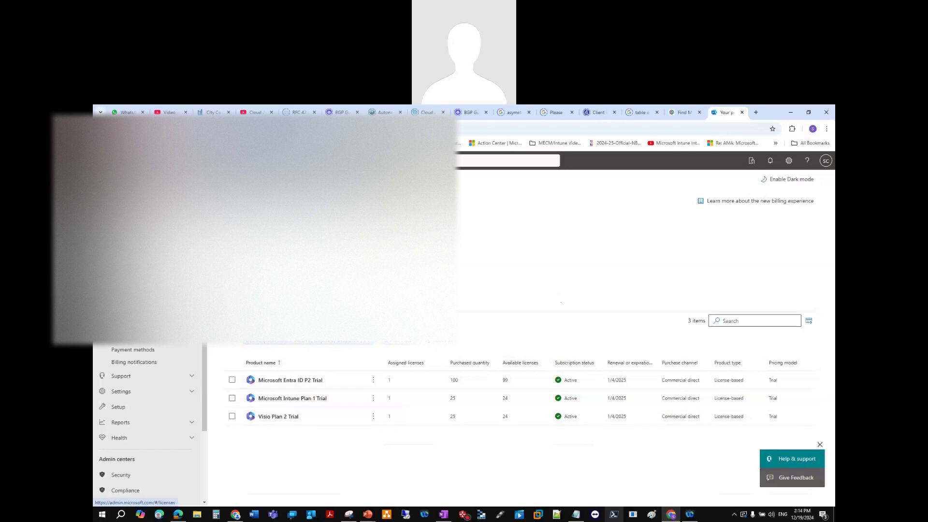
Open the Marketplace and bring up its full list of Microsoft products
left_click(129, 287)
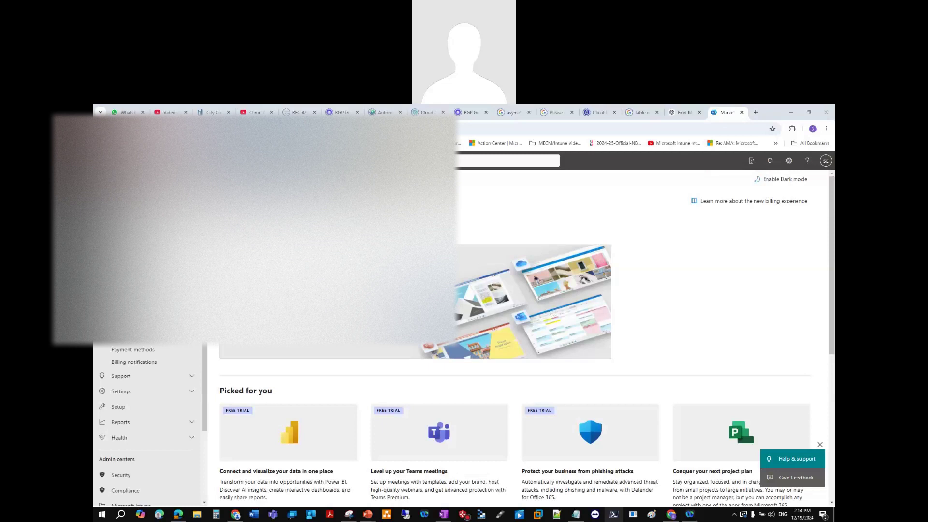
scroll(673, 376, "down", 4)
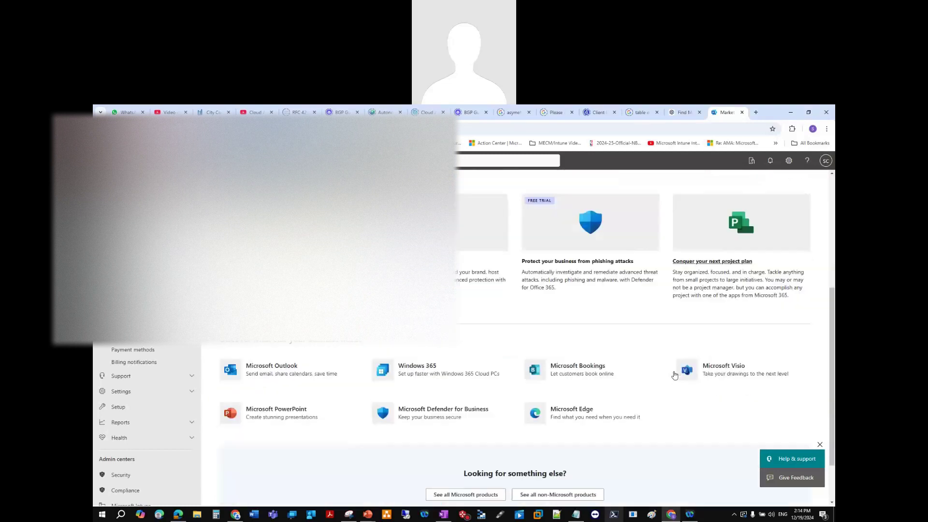
scroll(671, 372, "up", 5)
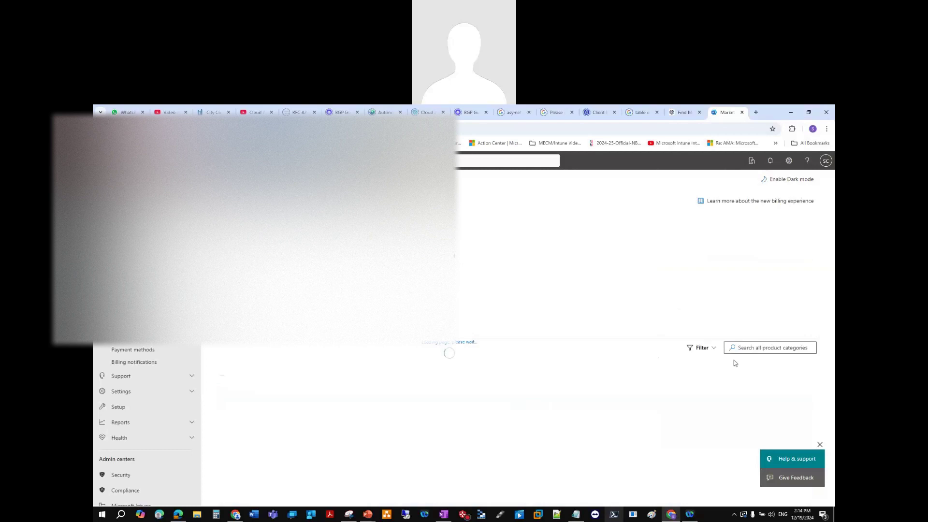
Search all product categories for Microsoft Office 365 E3
left_click(762, 348)
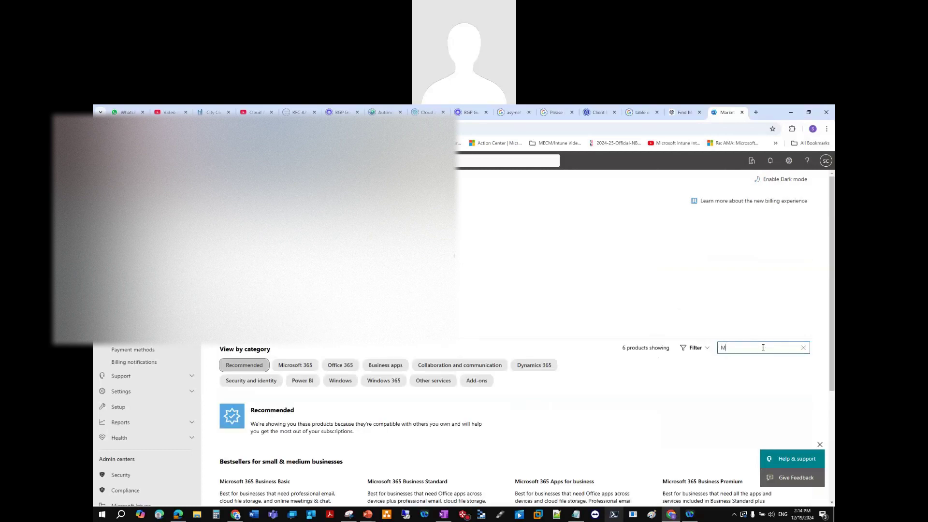
type("Microsoft")
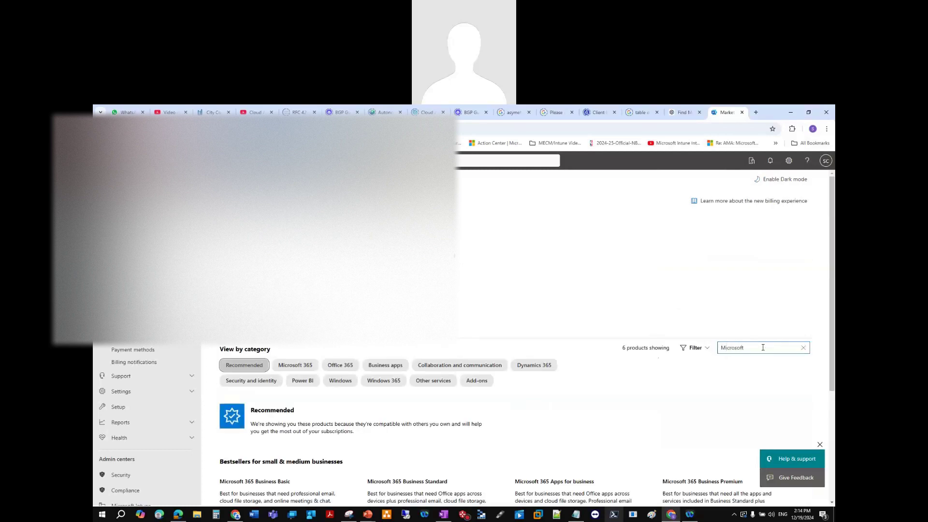
type(" Office 365 E3")
key("Return")
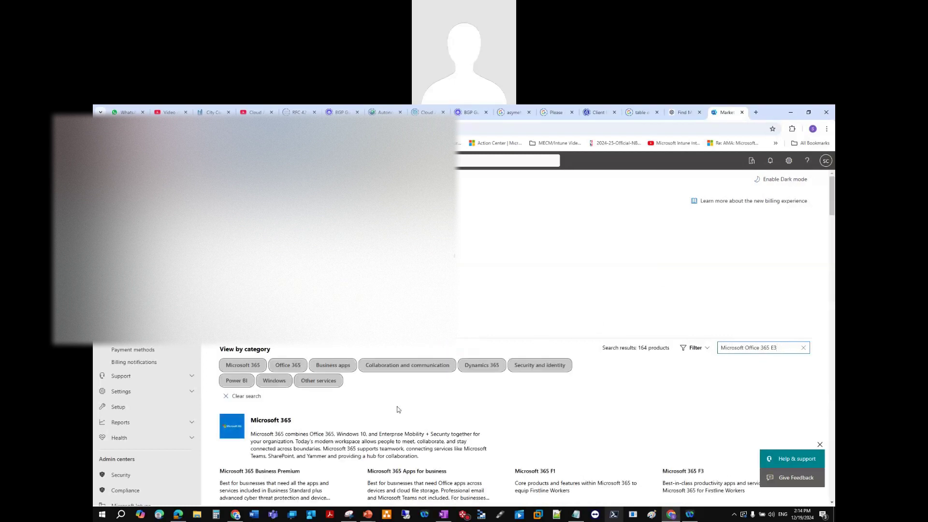
Look through the product search results category by category for E3 license offers, as far as Other services
scroll(539, 362, "down", 2)
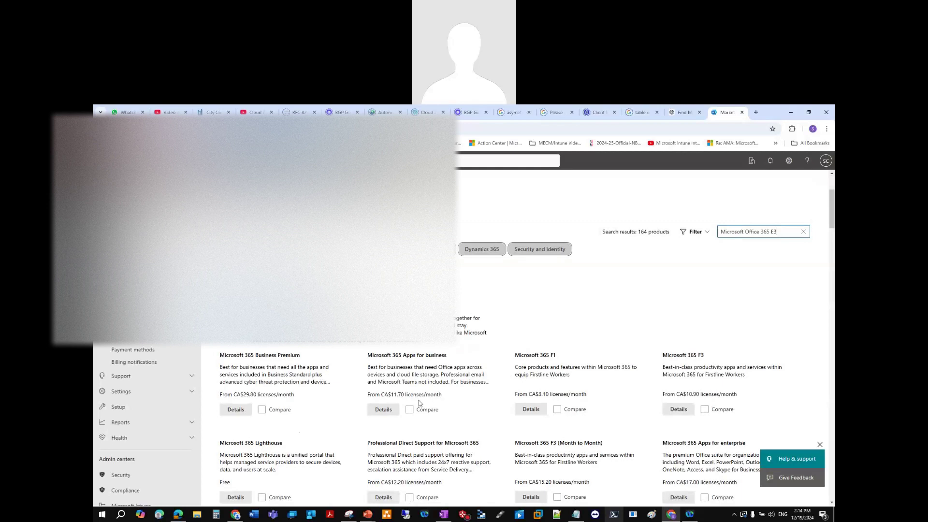
scroll(427, 406, "down", 2)
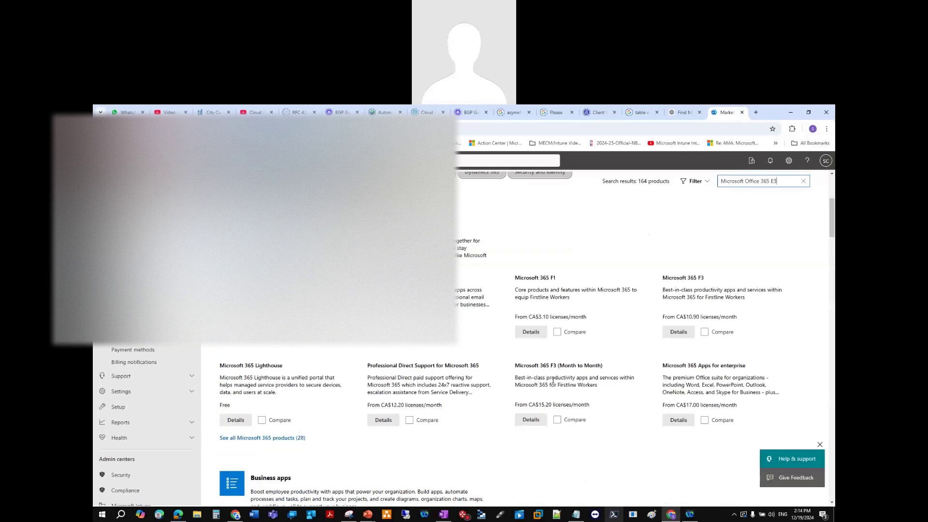
scroll(627, 380, "down", 4)
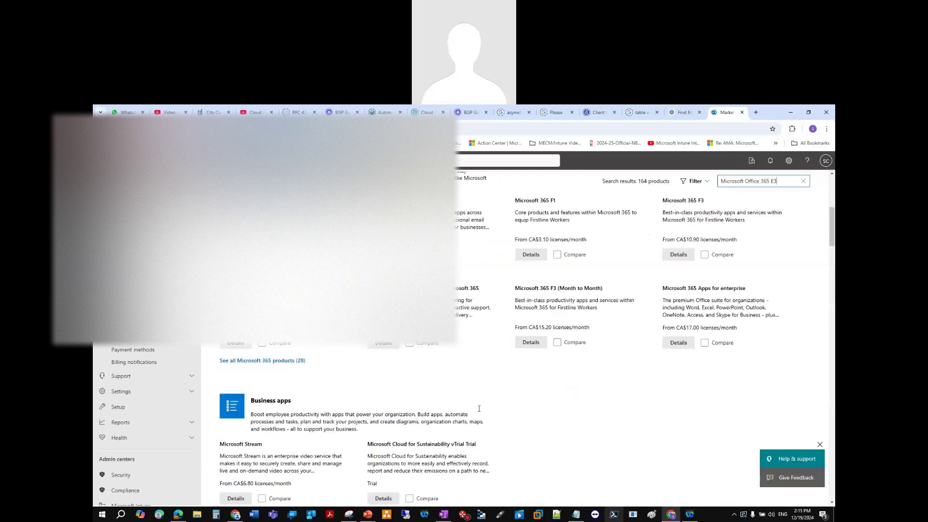
scroll(387, 384, "down", 2)
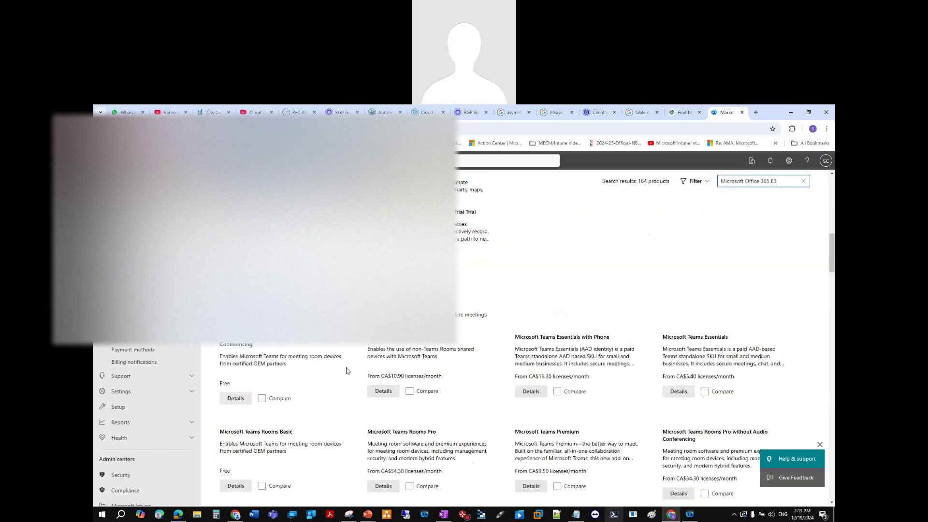
scroll(377, 383, "down", 2)
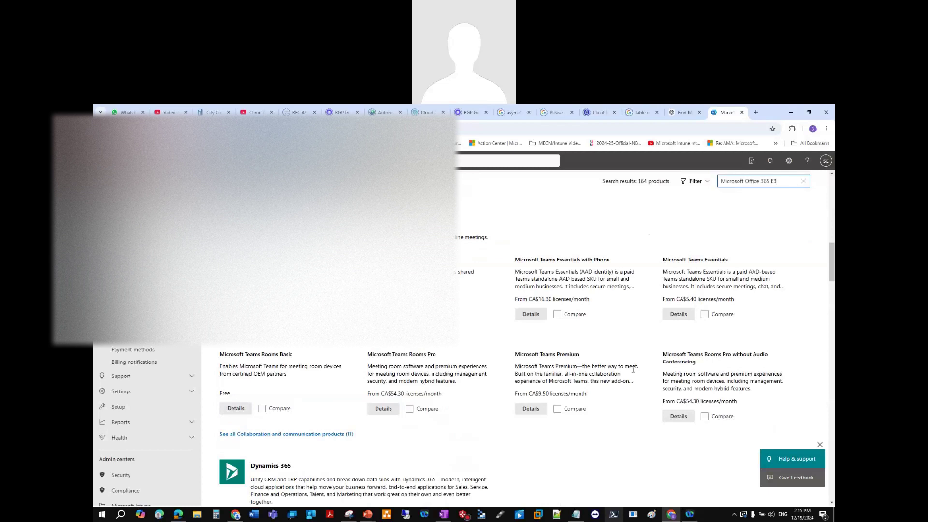
scroll(148, 375, "down", 2)
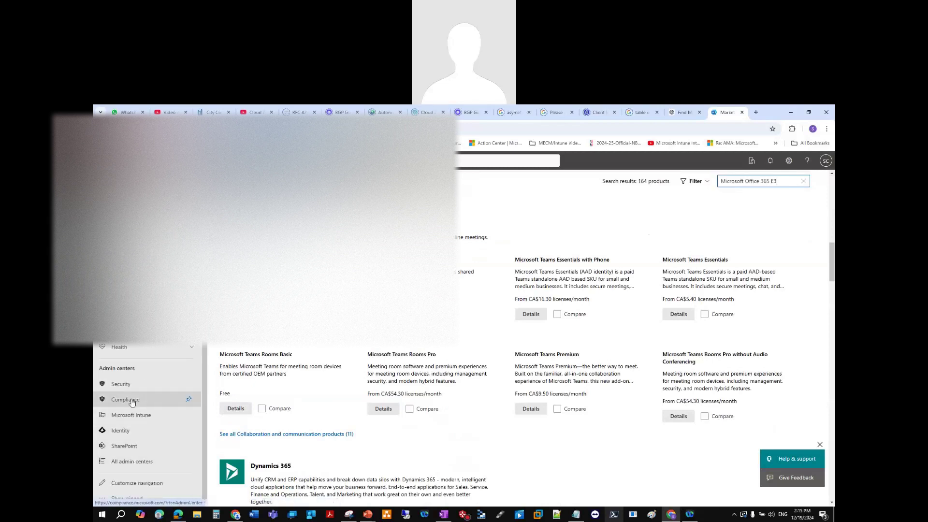
scroll(428, 393, "down", 3)
scroll(429, 393, "down", 5)
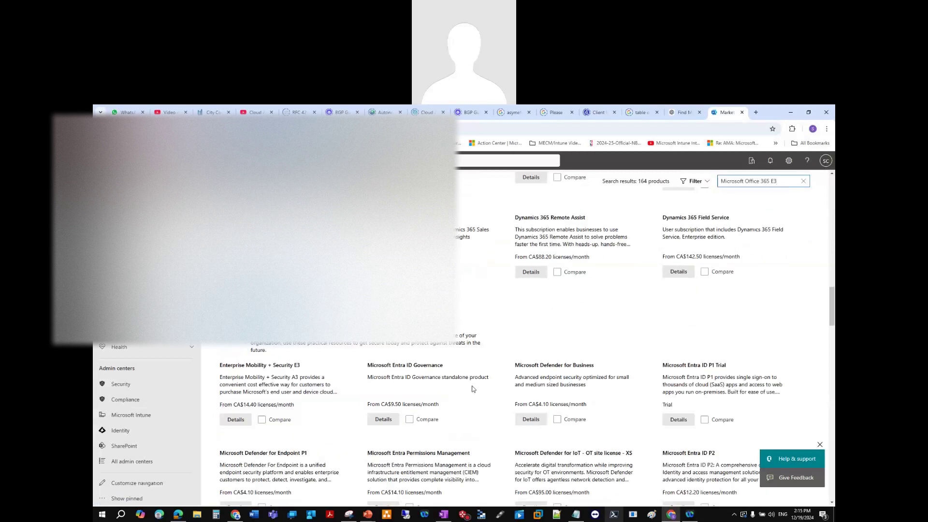
scroll(397, 391, "down", 2)
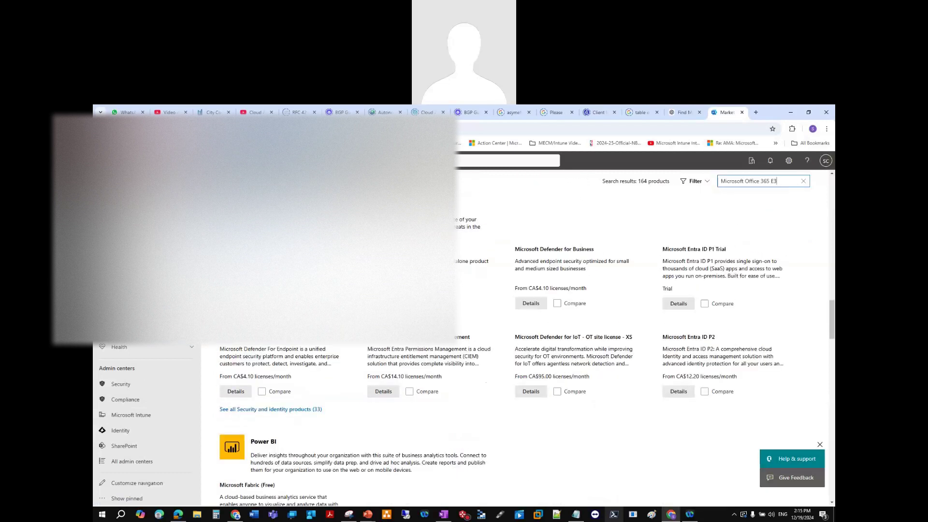
scroll(258, 424, "down", 4)
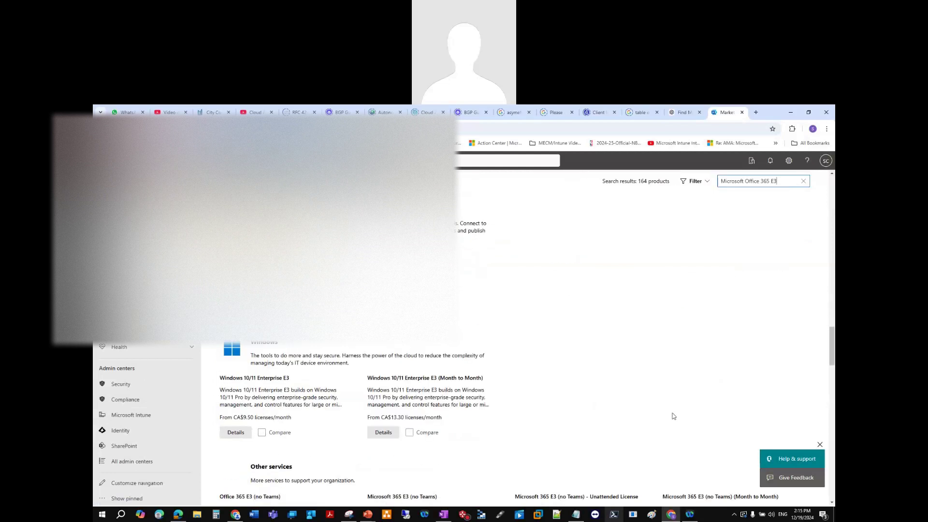
scroll(608, 402, "down", 2)
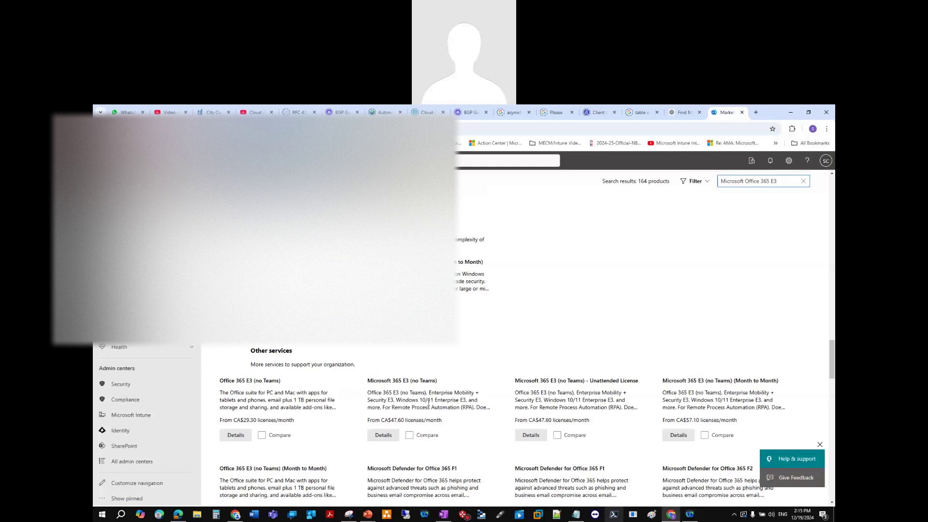
Look through the E3 offers under Other services and open the details of Microsoft 365 E3 (no Teams)
scroll(573, 398, "down", 2)
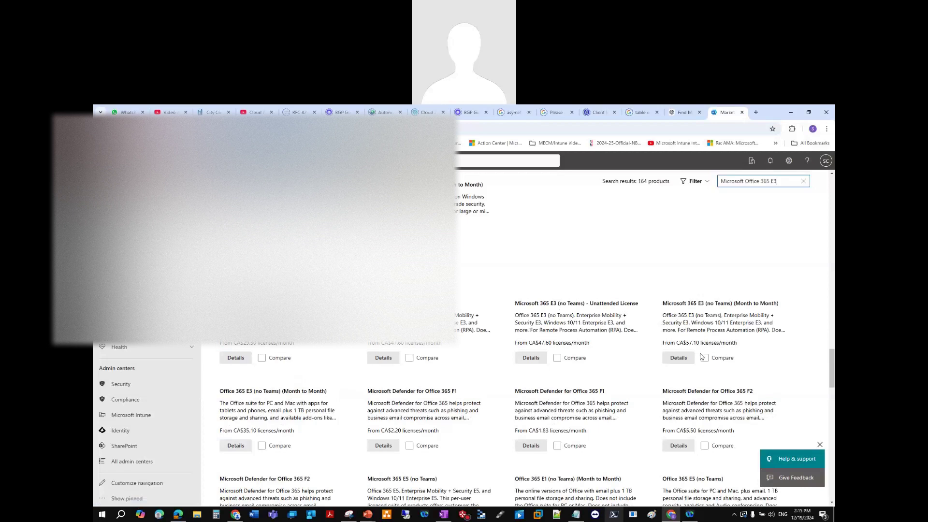
left_click(562, 360)
scroll(560, 362, "down", 2)
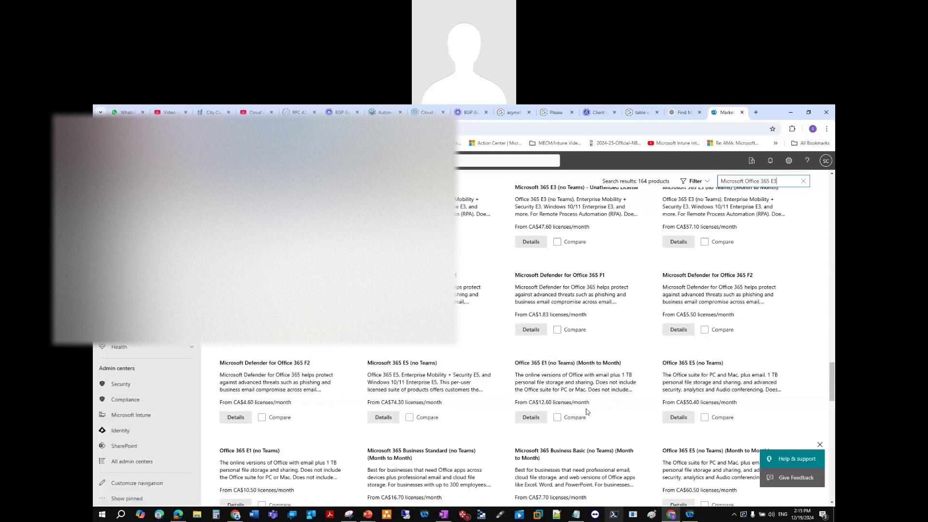
scroll(584, 412, "down", 1)
scroll(585, 411, "up", 3)
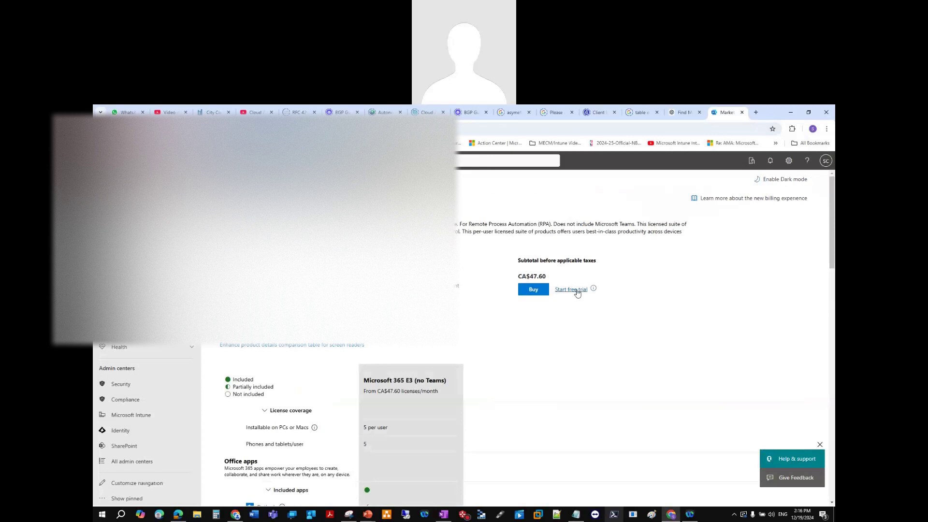
Examine the Office apps included in Microsoft 365 E3 (no Teams), including the Enterprise management features
scroll(460, 400, "down", 2)
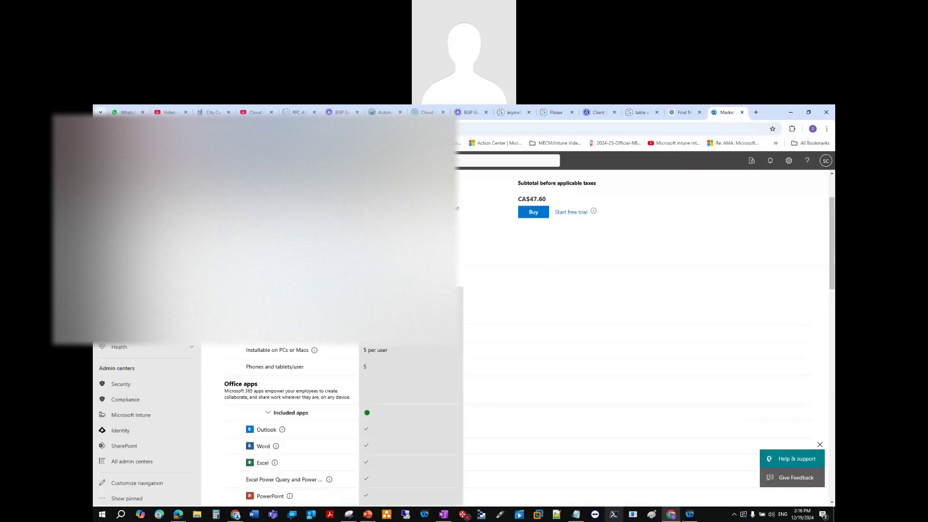
scroll(420, 352, "down", 4)
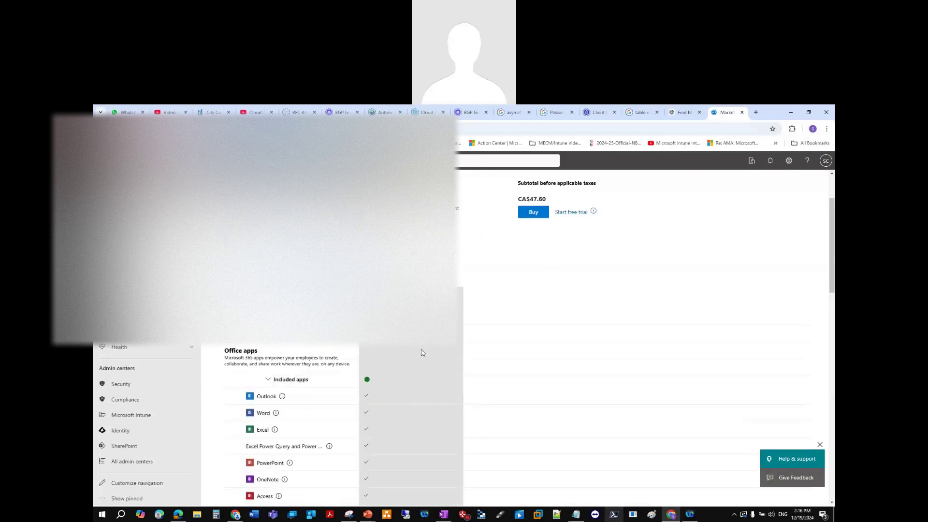
scroll(410, 339, "down", 3)
scroll(411, 338, "up", 2)
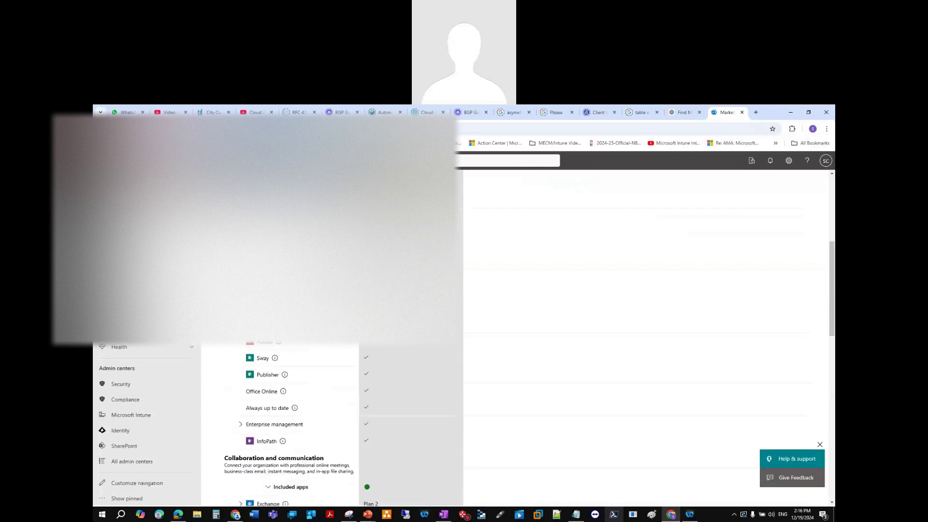
left_click(241, 424)
scroll(363, 412, "down", 5)
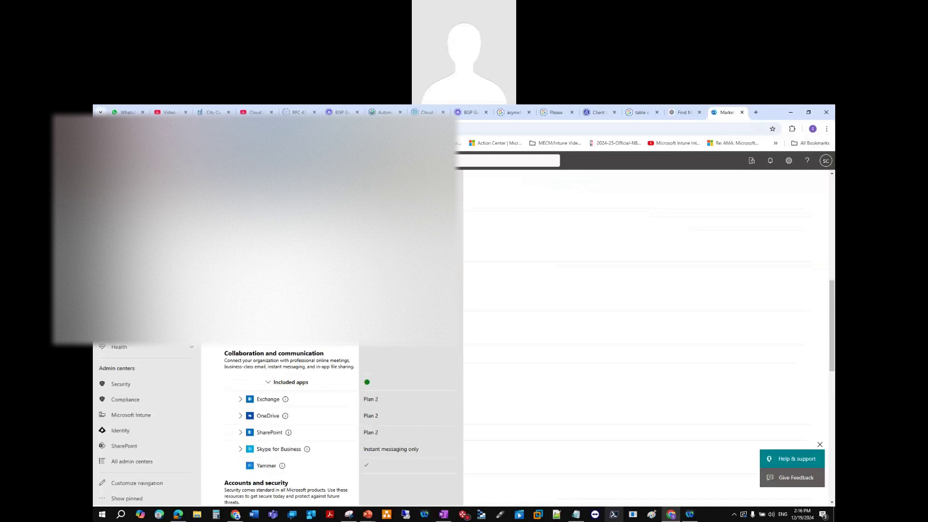
Expand Exchange, OneDrive and SharePoint under Collaboration and communication and examine their features, including the OneDrive storage terms
scroll(348, 355, "down", 3)
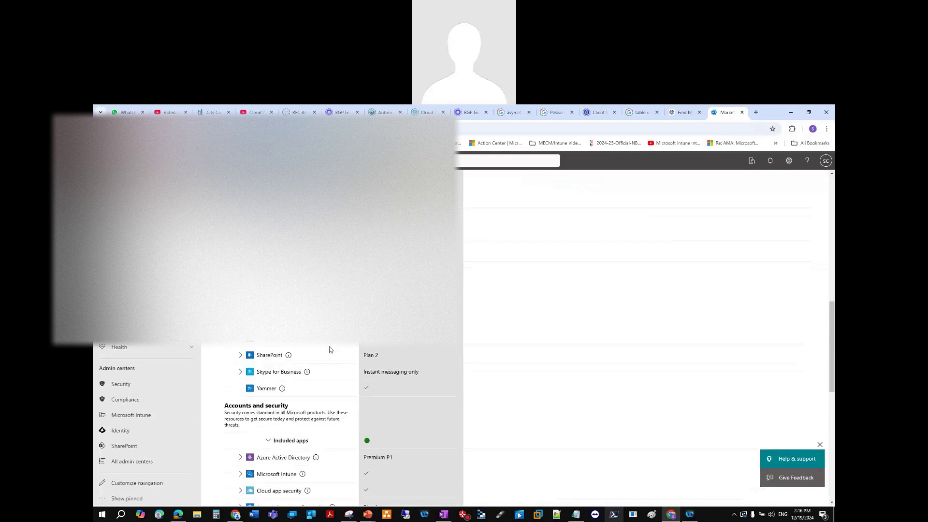
scroll(348, 355, "down", 2)
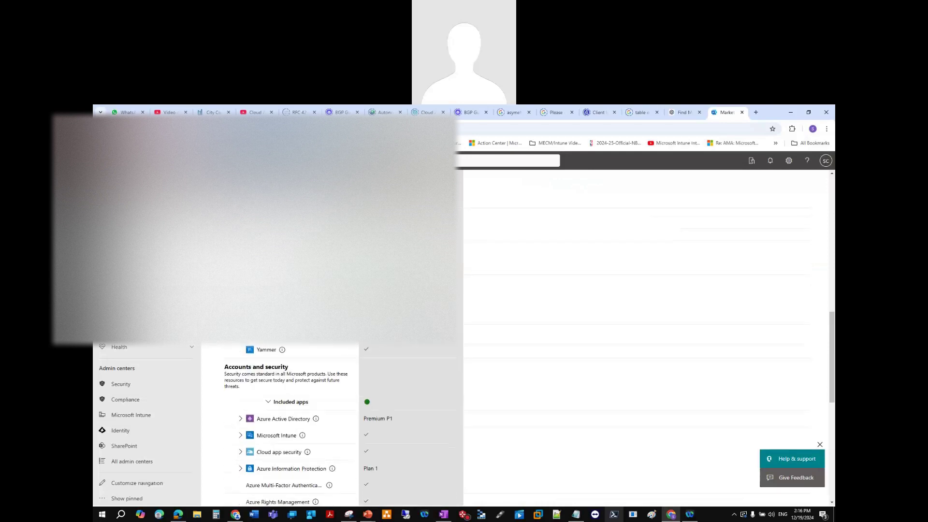
scroll(329, 425, "up", 5)
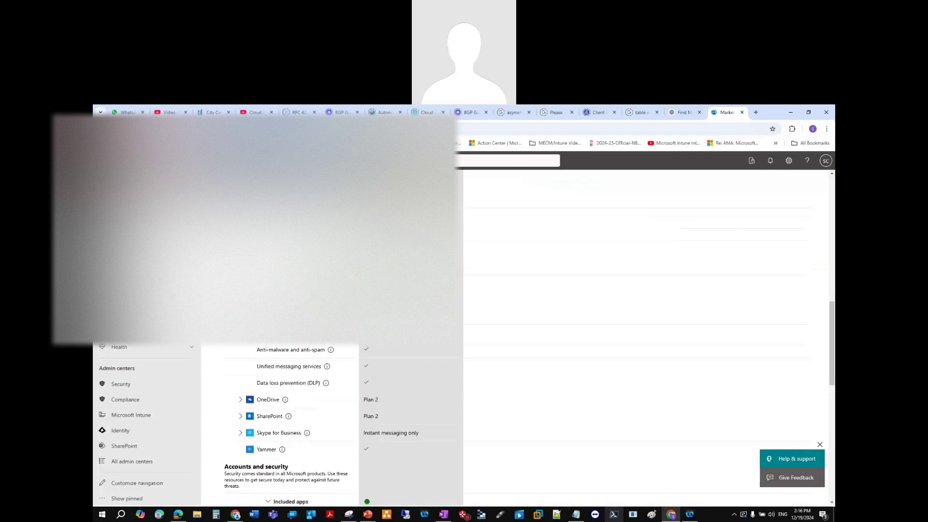
left_click(240, 400)
scroll(389, 422, "down", 2)
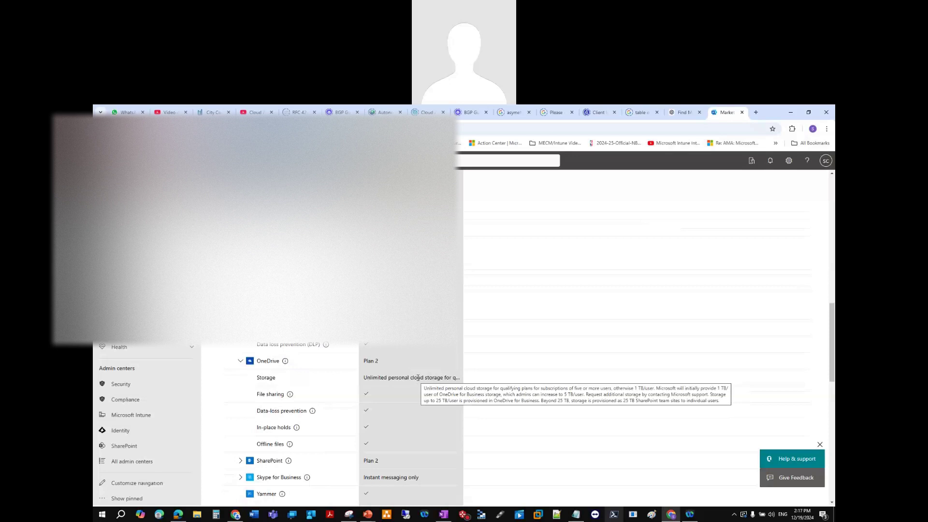
scroll(394, 418, "down", 1)
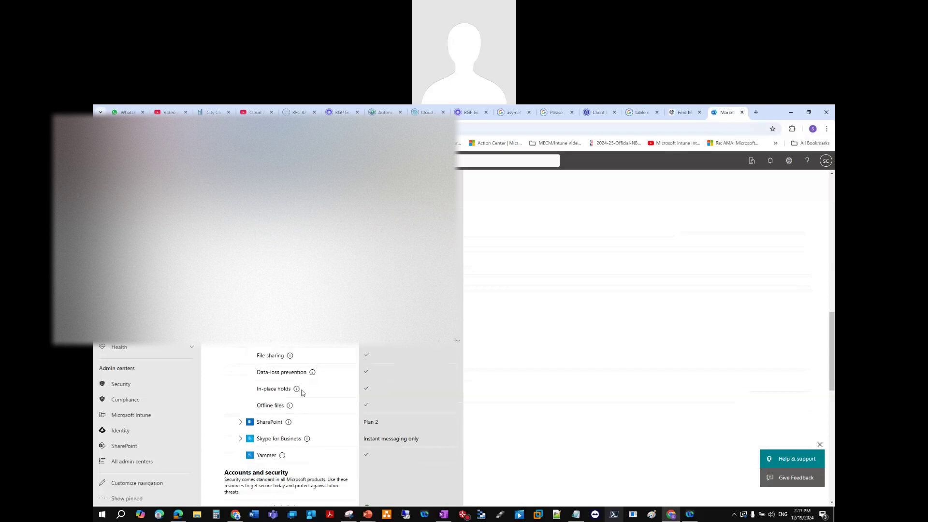
left_click(240, 422)
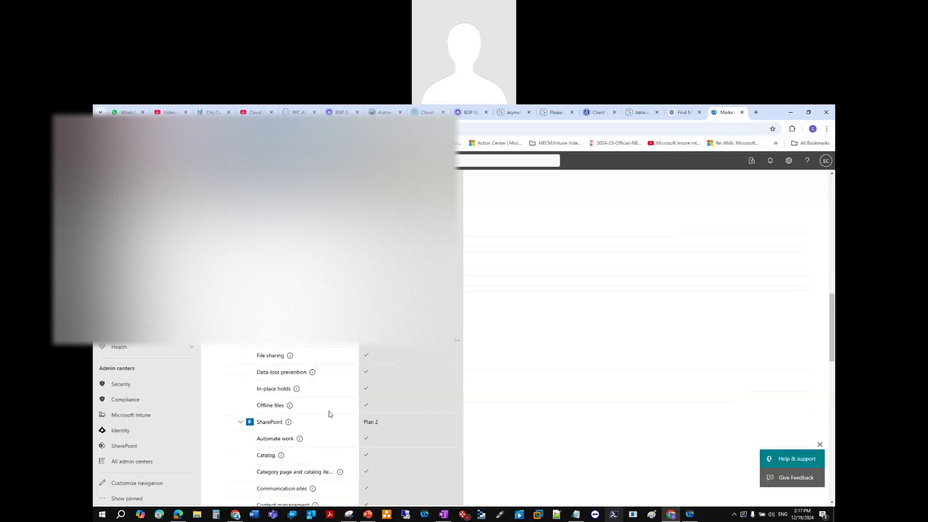
scroll(333, 414, "down", 1)
scroll(337, 413, "down", 10)
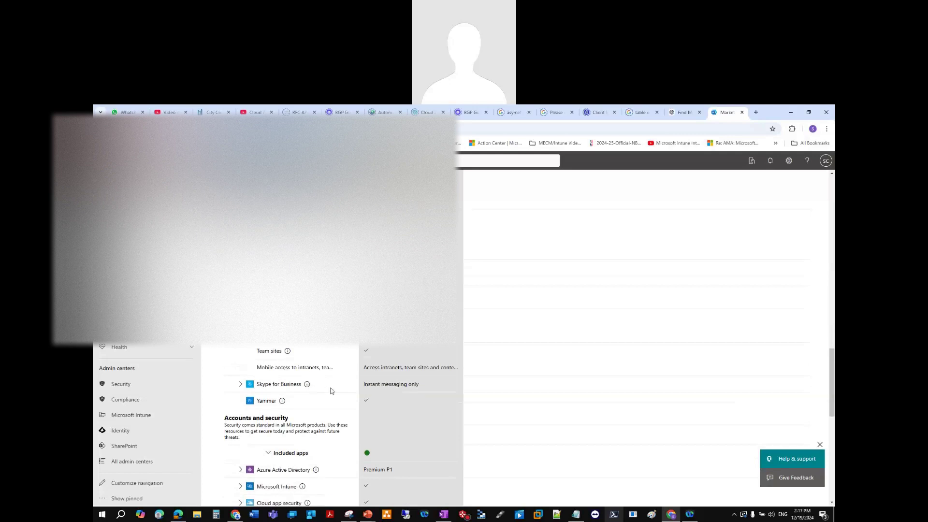
Expand Azure Active Directory and Microsoft Intune under Accounts and security and review their included features
scroll(334, 411, "down", 3)
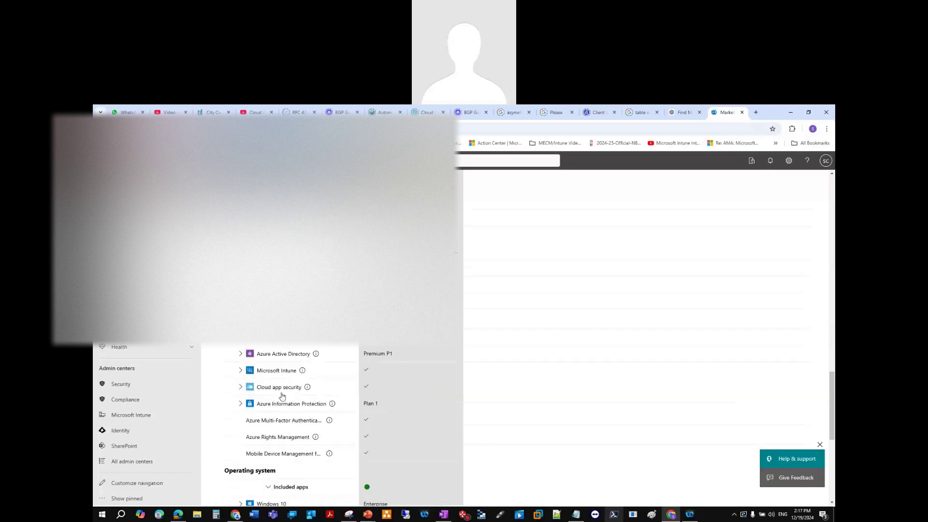
left_click(241, 355)
scroll(287, 376, "down", 3)
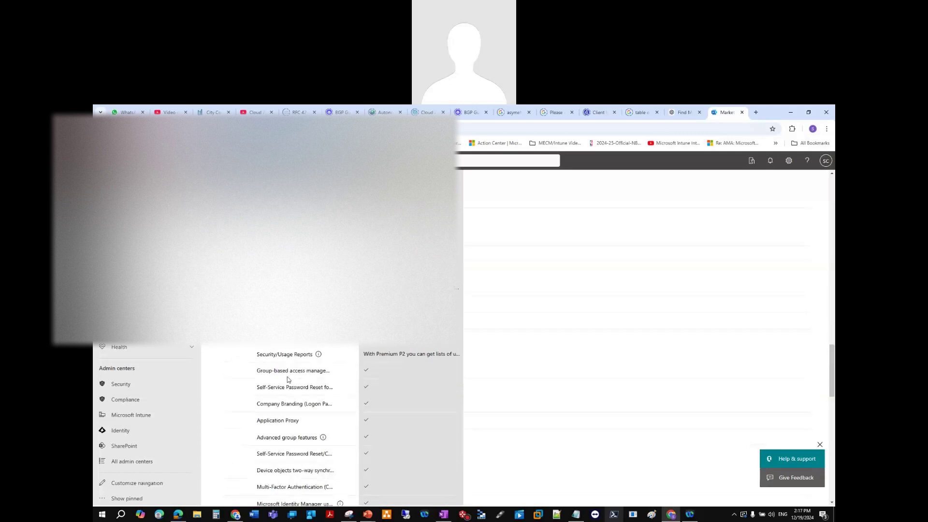
scroll(287, 376, "down", 3)
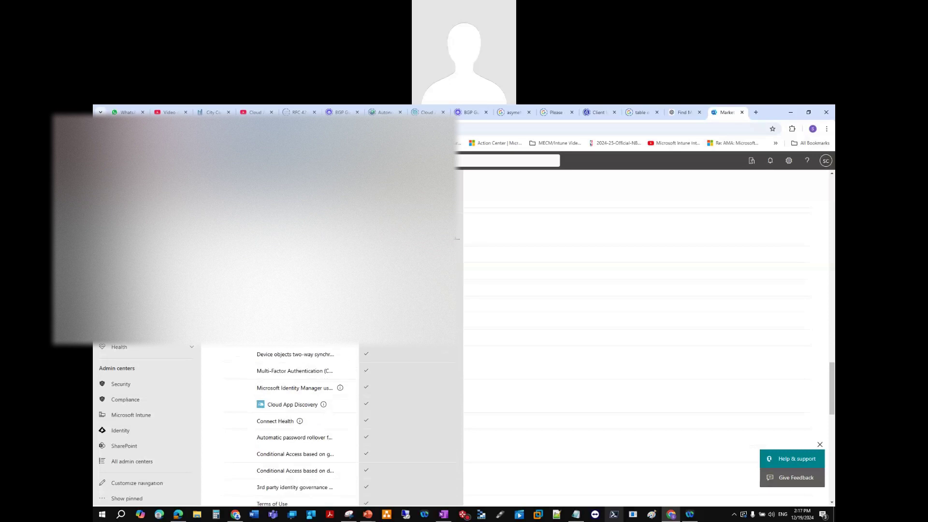
scroll(289, 426, "down", 1)
scroll(245, 353, "down", 6)
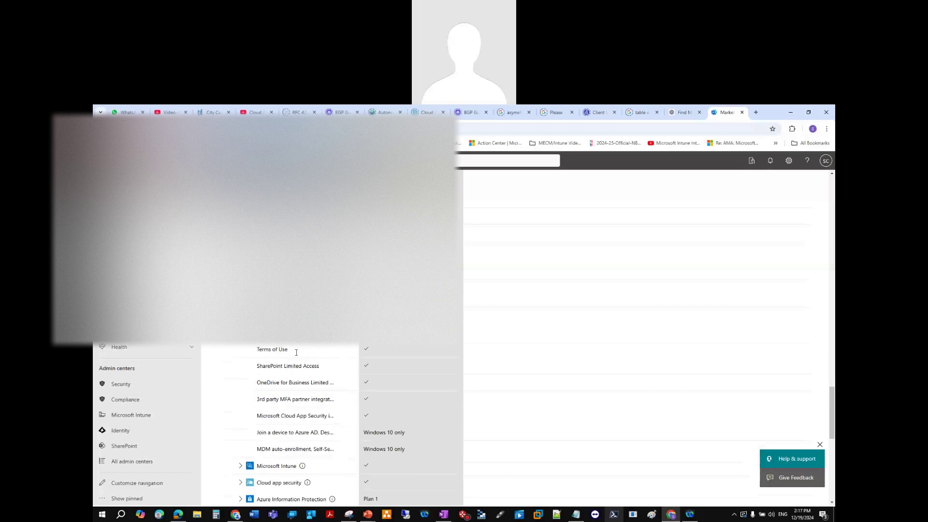
left_click(240, 350)
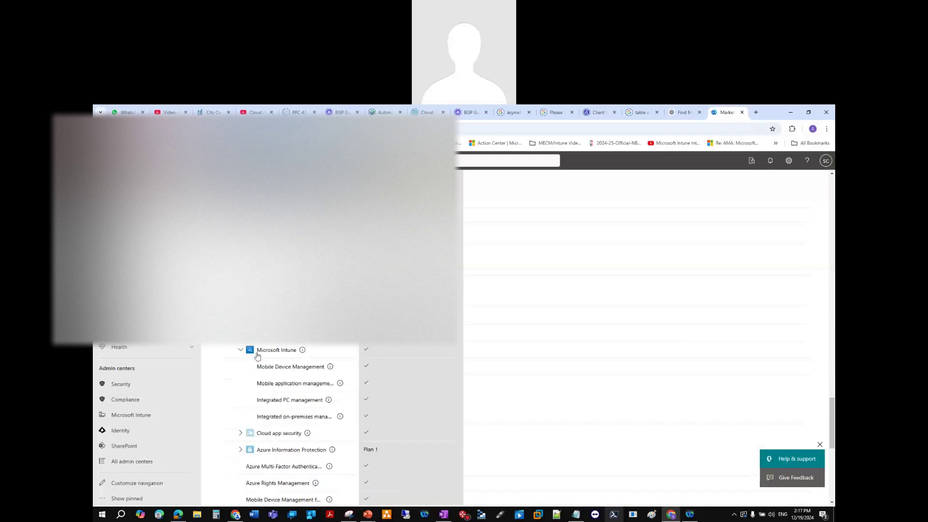
scroll(257, 422, "down", 3)
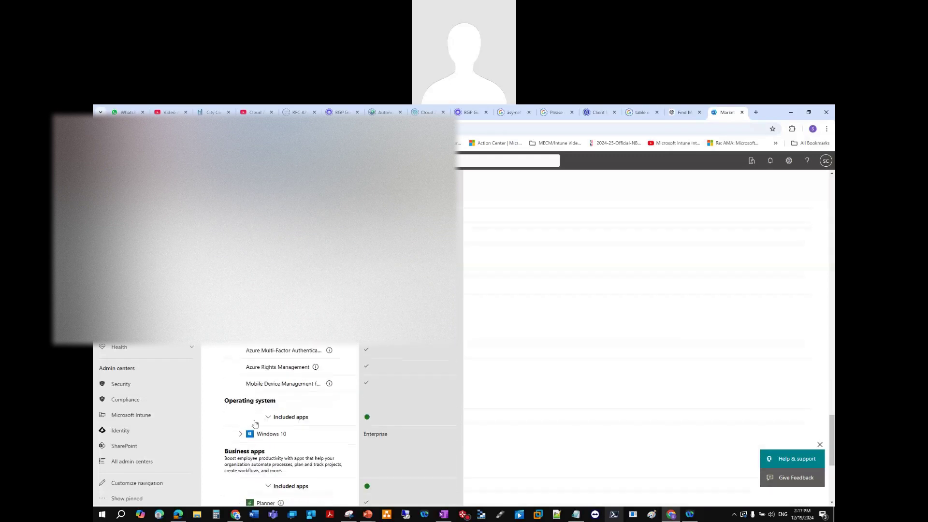
Review the expanded Windows 10 features, the Business apps including Stream, and the Additional services of the plan
left_click(240, 429)
scroll(355, 434, "down", 4)
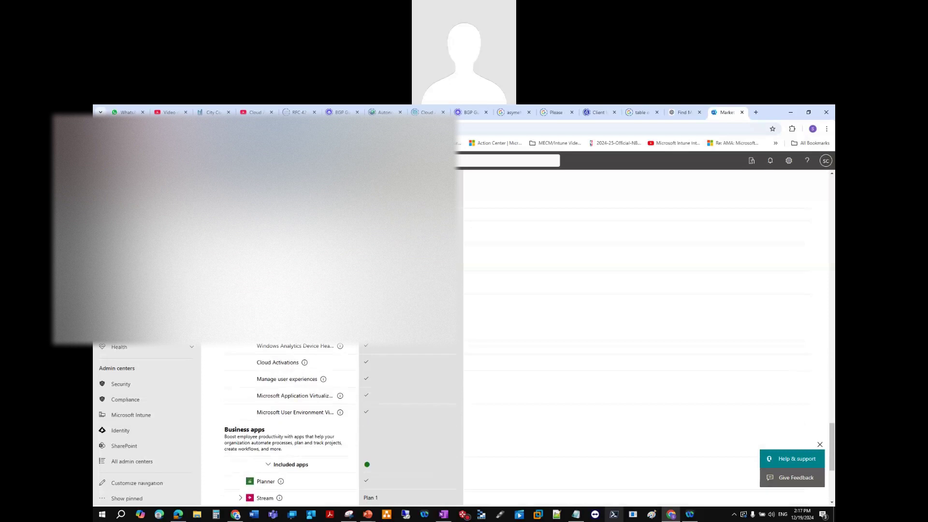
scroll(290, 370, "down", 5)
scroll(290, 360, "down", 1)
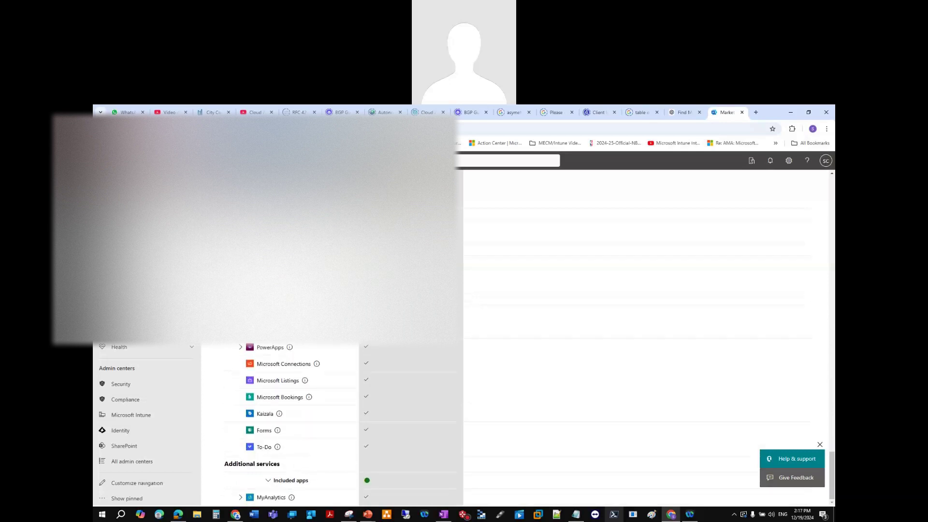
scroll(310, 382, "up", 3)
scroll(309, 382, "down", 3)
scroll(309, 421, "up", 2)
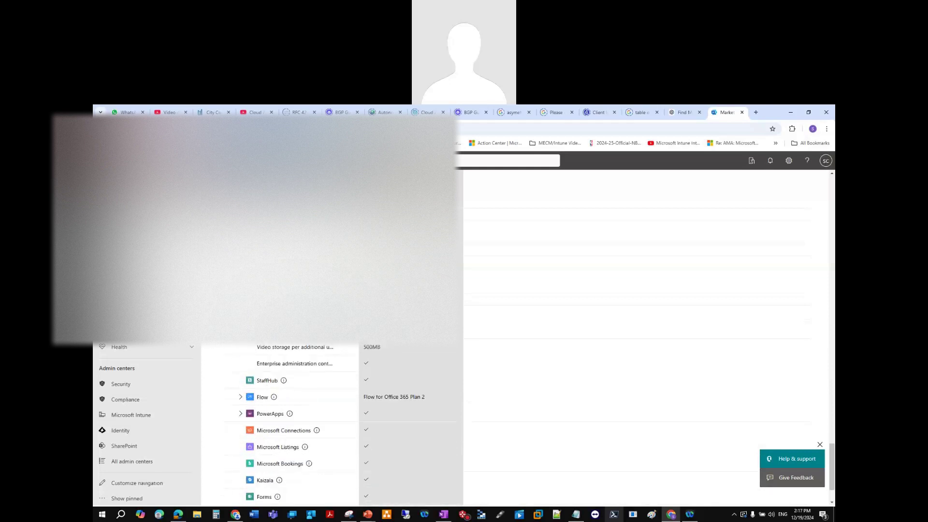
scroll(329, 416, "down", 2)
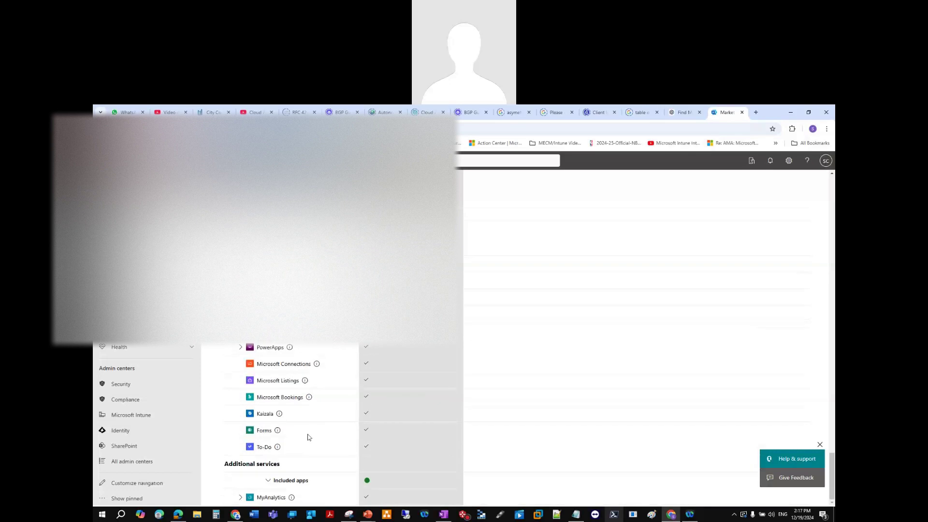
scroll(451, 376, "down", 10)
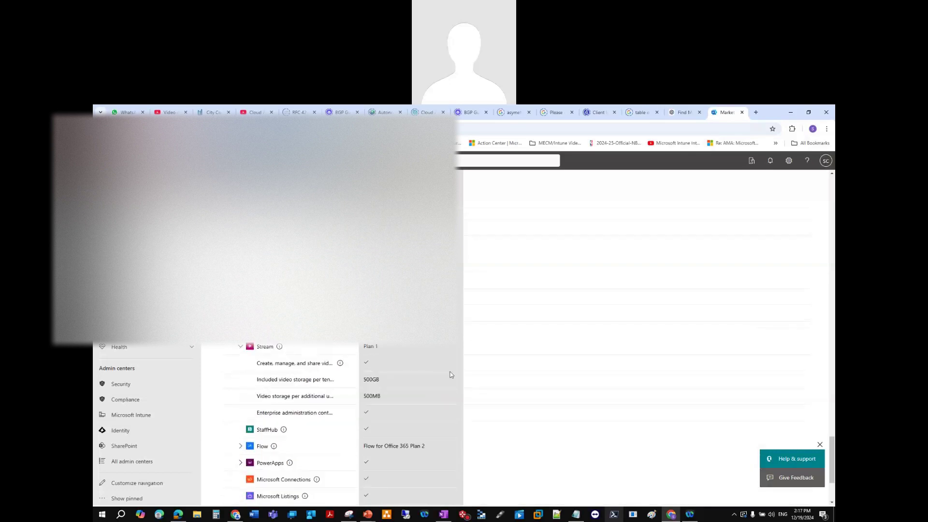
Look over the add-on products offered for Microsoft 365 E3 (no Teams), return to the plan details and check the free trial information
scroll(450, 377, "up", 20)
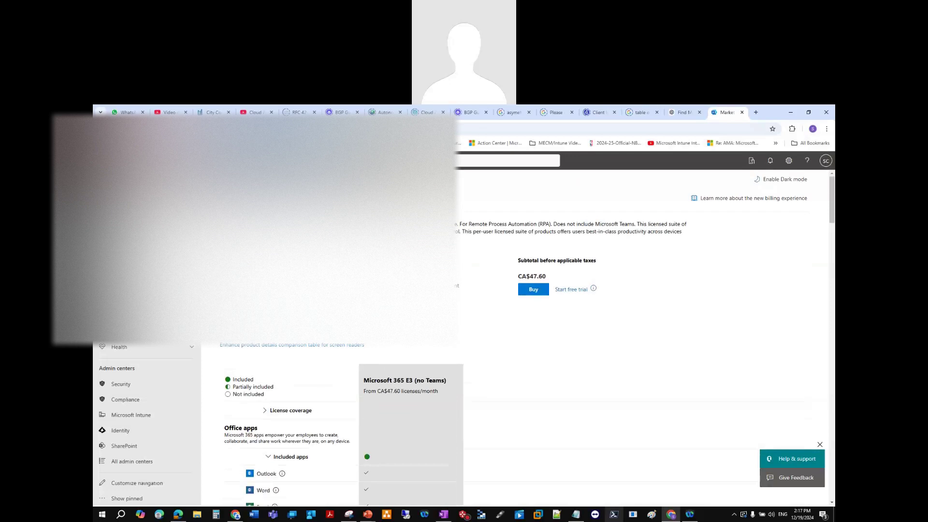
left_click(286, 325)
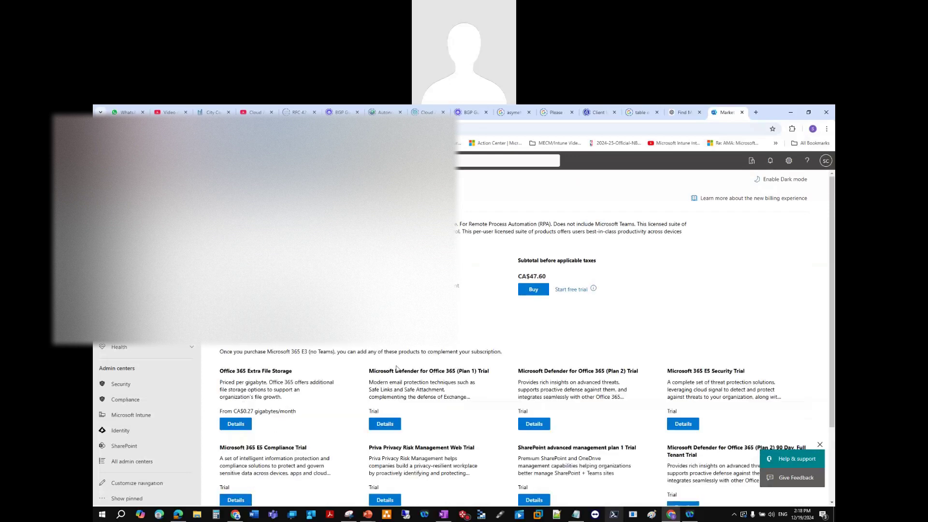
scroll(634, 402, "down", 2)
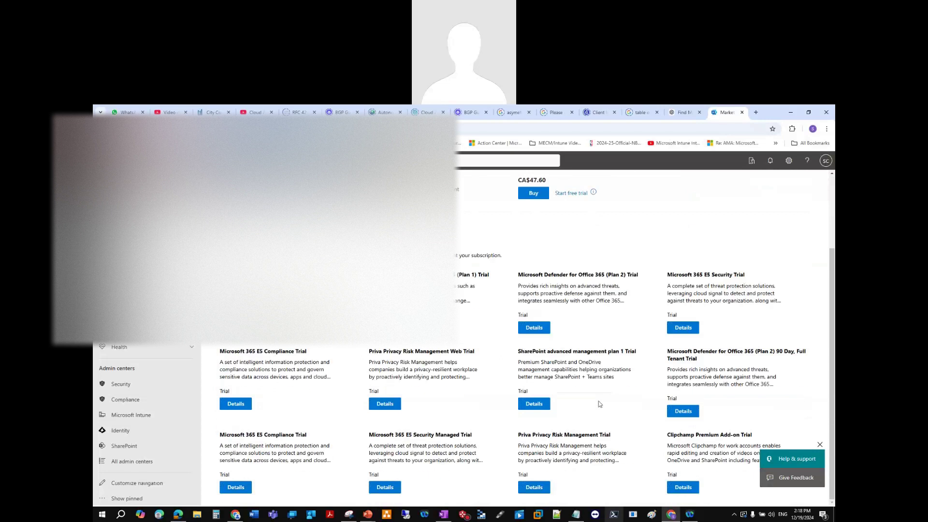
scroll(607, 408, "up", 2)
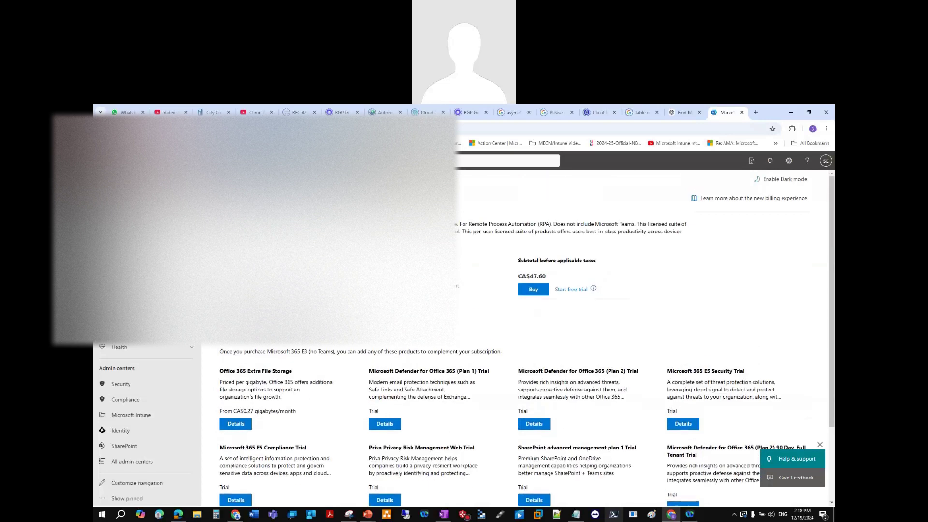
left_click(247, 330)
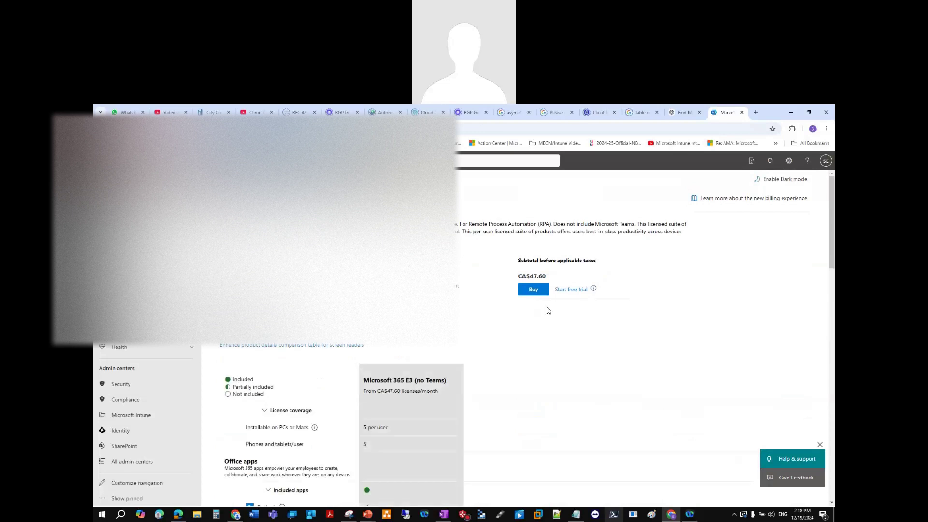
mouse_move(591, 290)
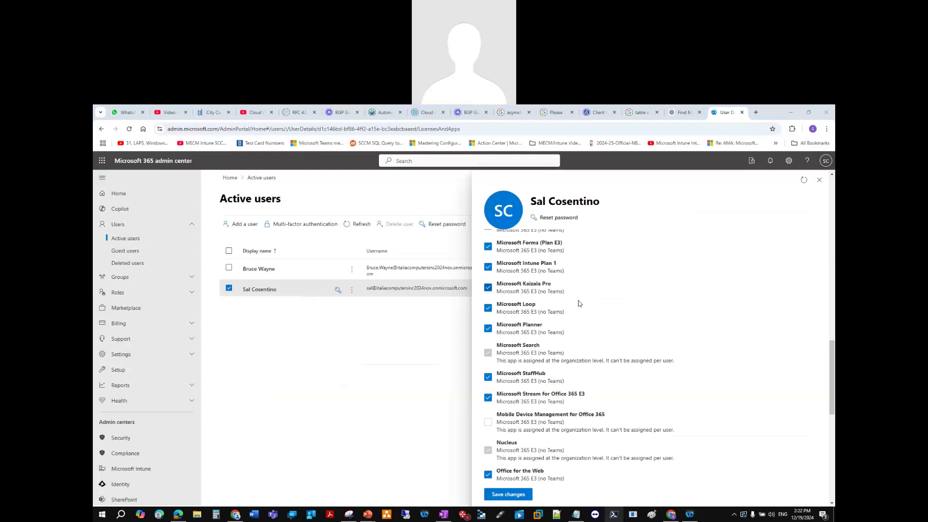
Clear the separate Intune and Microsoft Entra ID P2 licenses for the user, keeping Microsoft 365 E3 (no Teams) selected
scroll(580, 303, "up", 3)
scroll(581, 303, "up", 10)
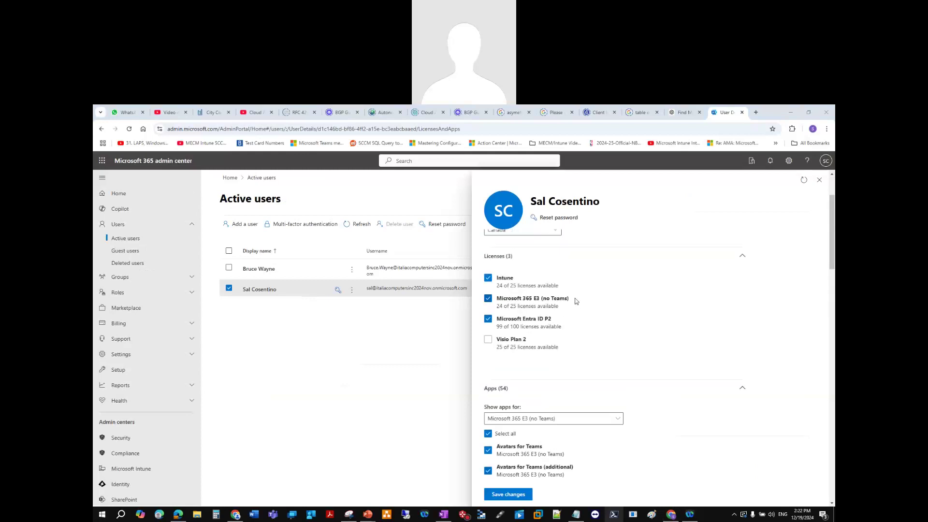
scroll(575, 301, "down", 2)
scroll(558, 293, "up", 2)
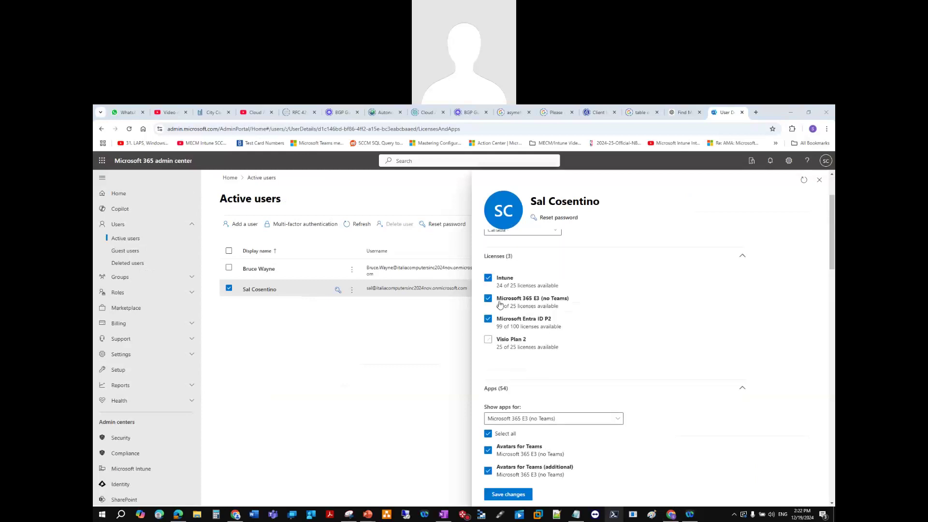
left_click(488, 278)
left_click(487, 319)
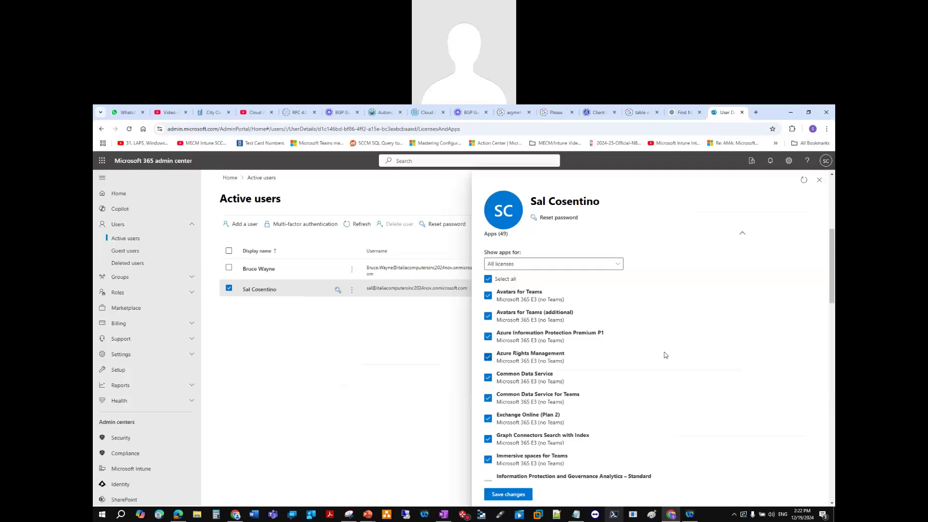
Review the individual apps included with Microsoft 365 E3 (no Teams), such as Entra ID P1 and Intune Plan 1, and close the user's details without saving
scroll(607, 356, "down", 7)
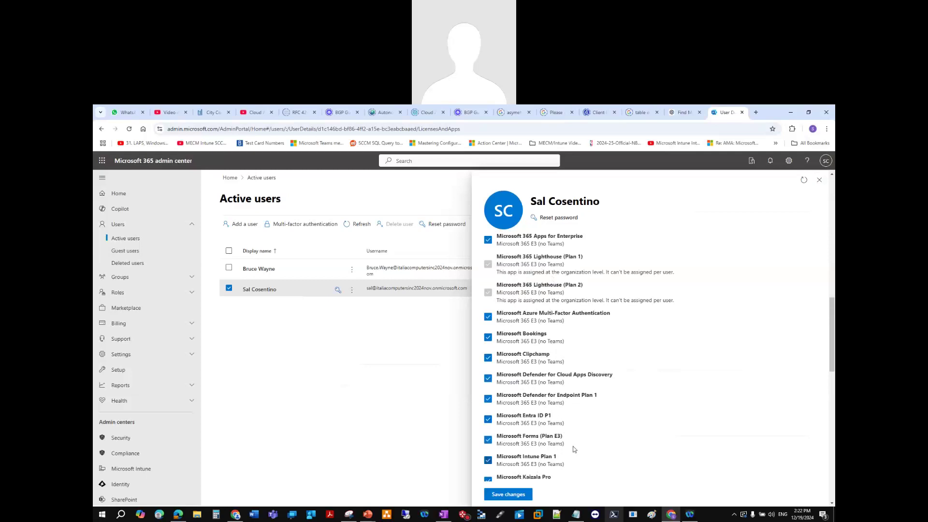
scroll(572, 441, "down", 3)
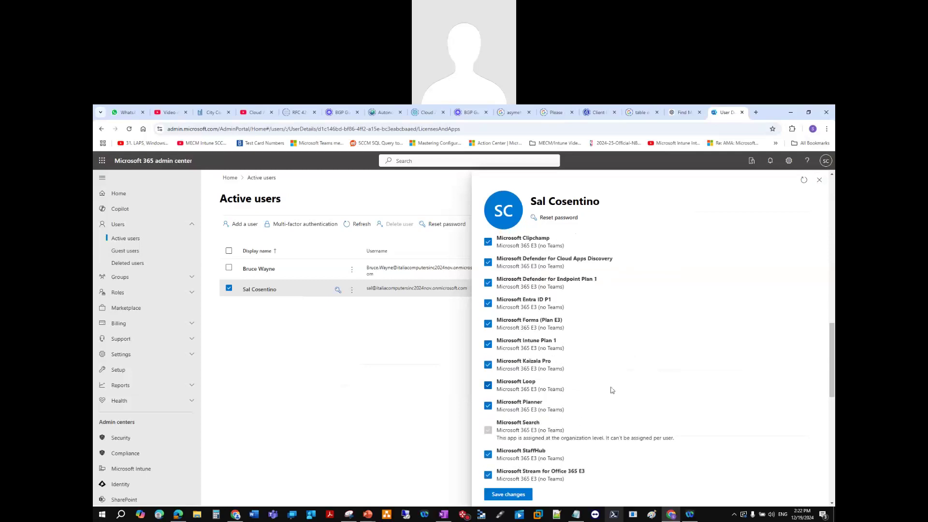
scroll(548, 385, "down", 6)
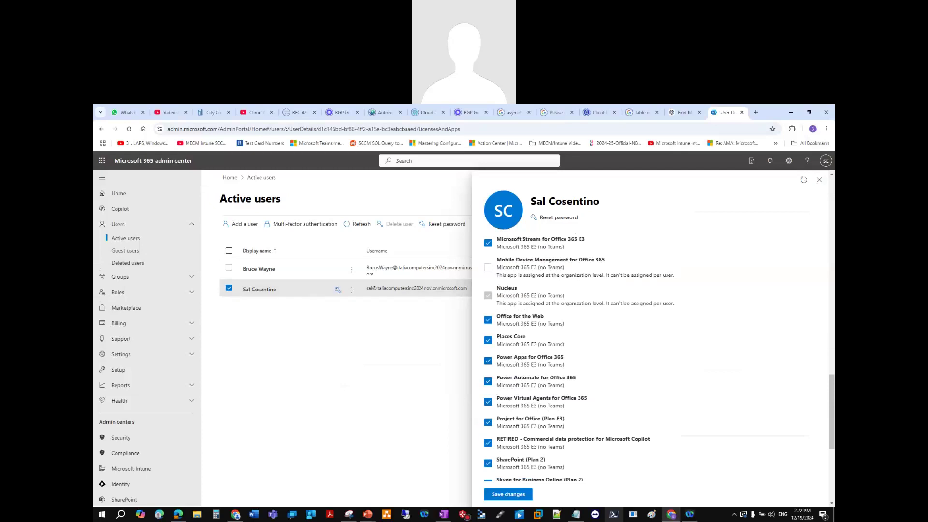
key("alt+Tab")
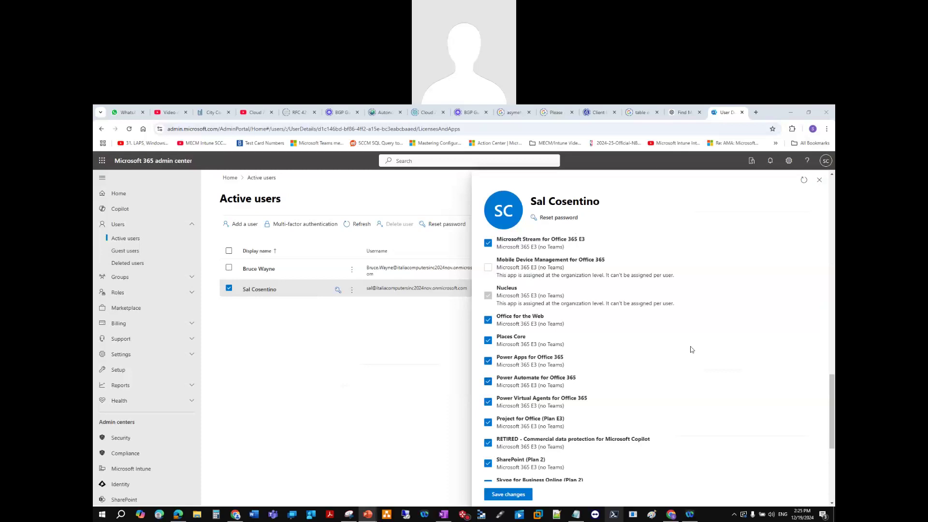
left_click(819, 180)
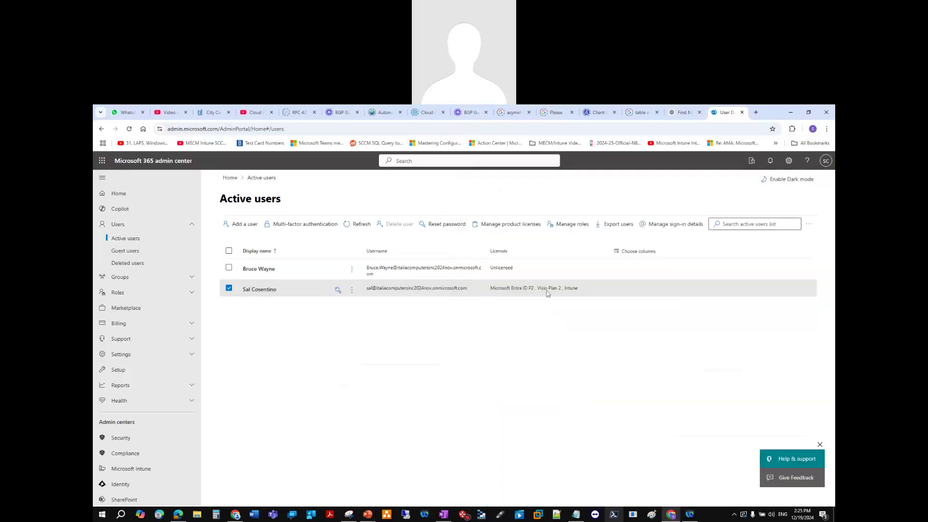
Open the full product catalog in the Marketplace and search it for Teams
left_click(147, 312)
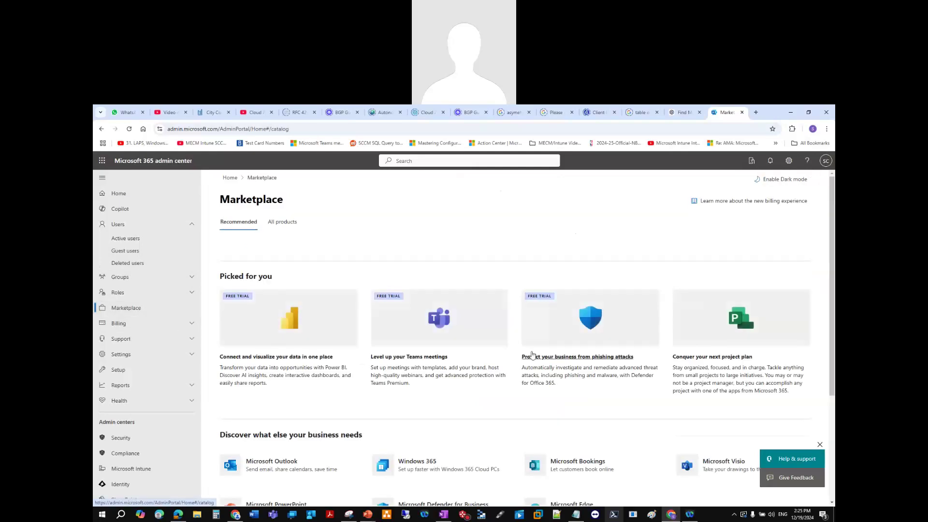
left_click(282, 225)
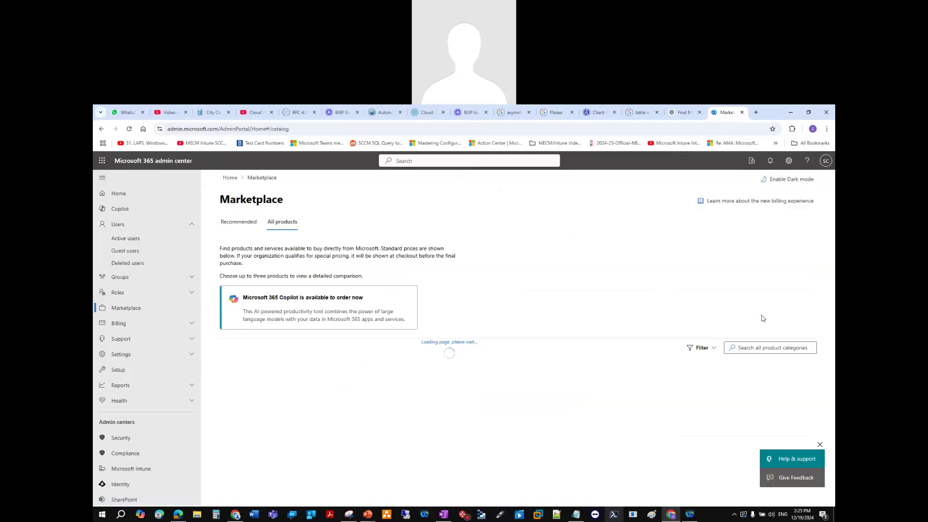
left_click(780, 348)
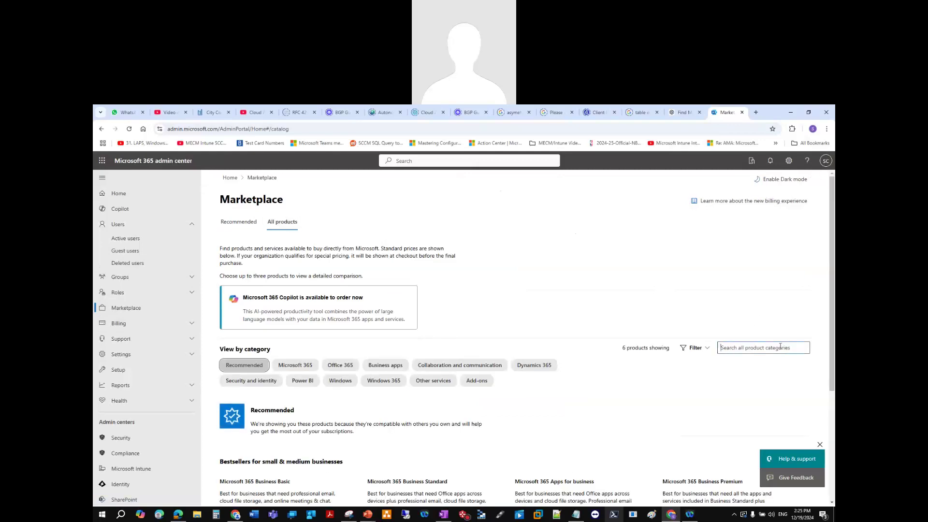
type("Teams")
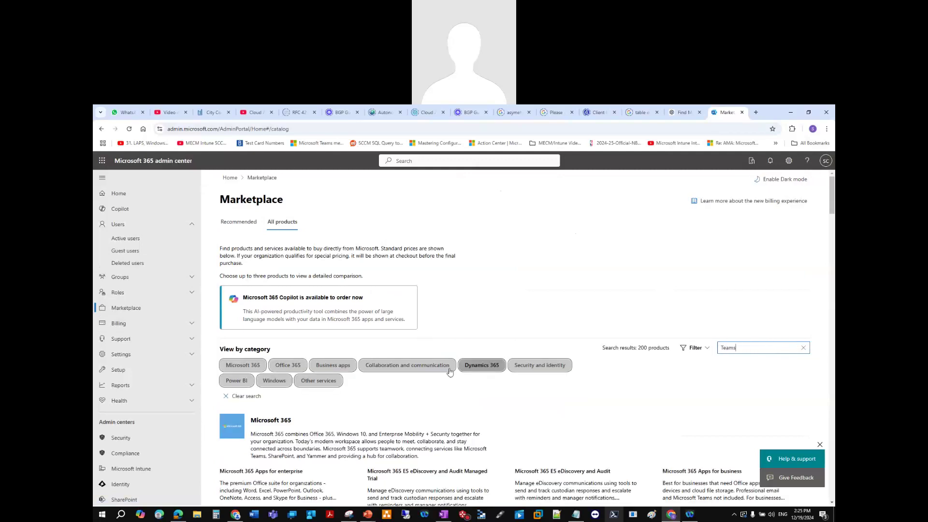
Look through the Teams search results by category and expand the full Collaboration and communication product list
scroll(446, 398, "down", 2)
scroll(365, 390, "down", 2)
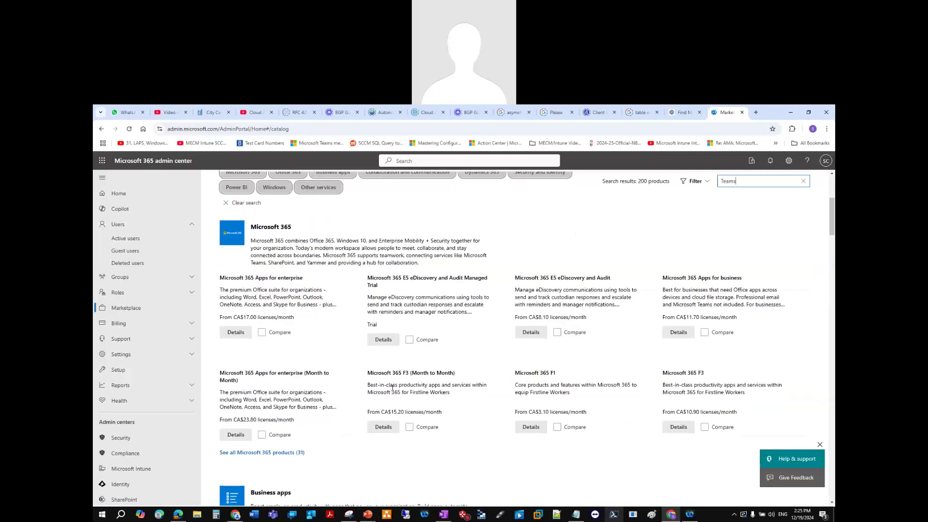
scroll(511, 327, "down", 3)
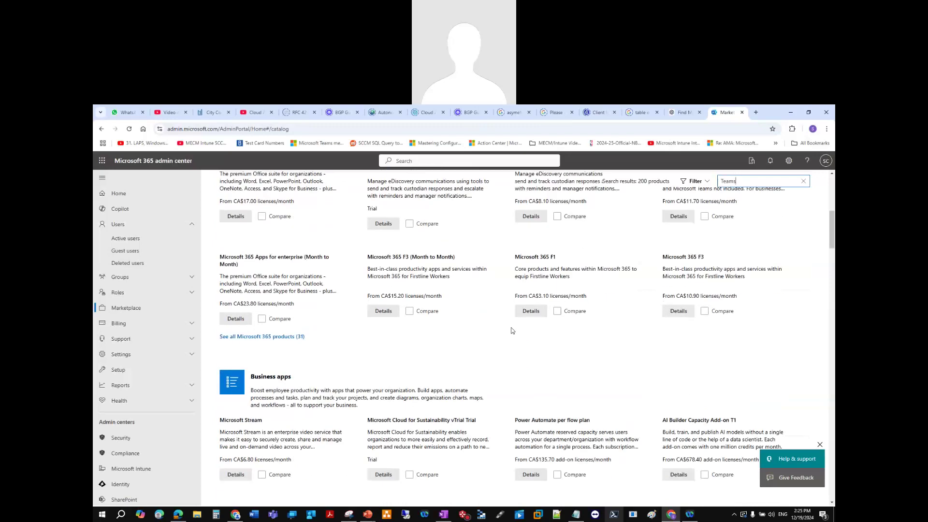
scroll(493, 351, "down", 2)
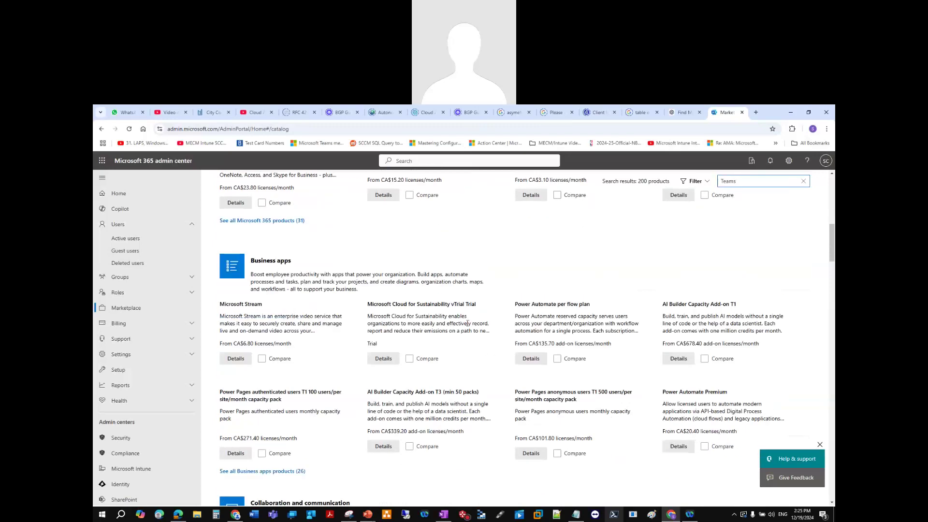
scroll(468, 324, "down", 2)
scroll(430, 324, "down", 3)
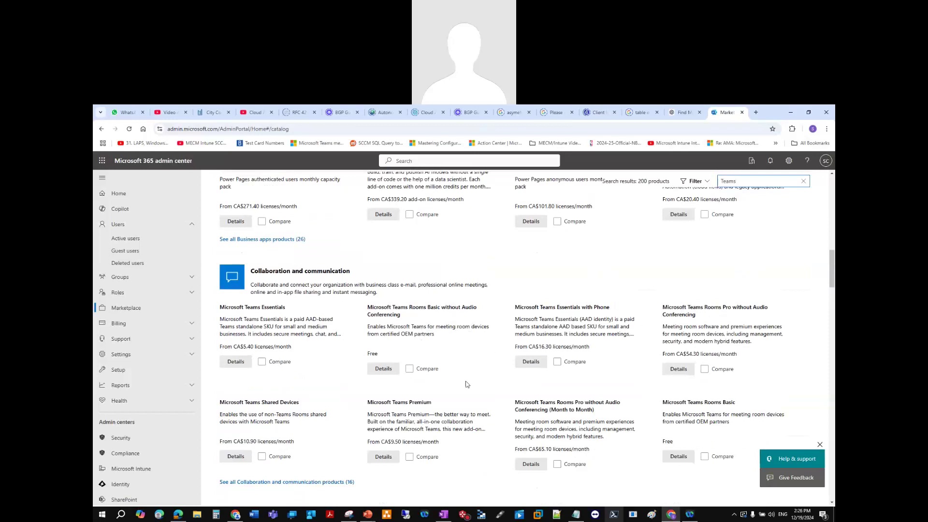
scroll(410, 293, "down", 2)
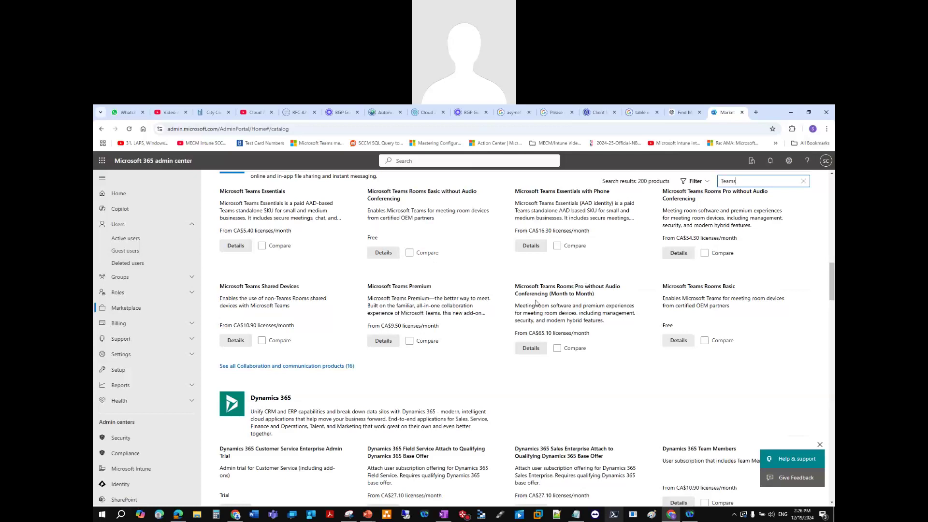
left_click(316, 366)
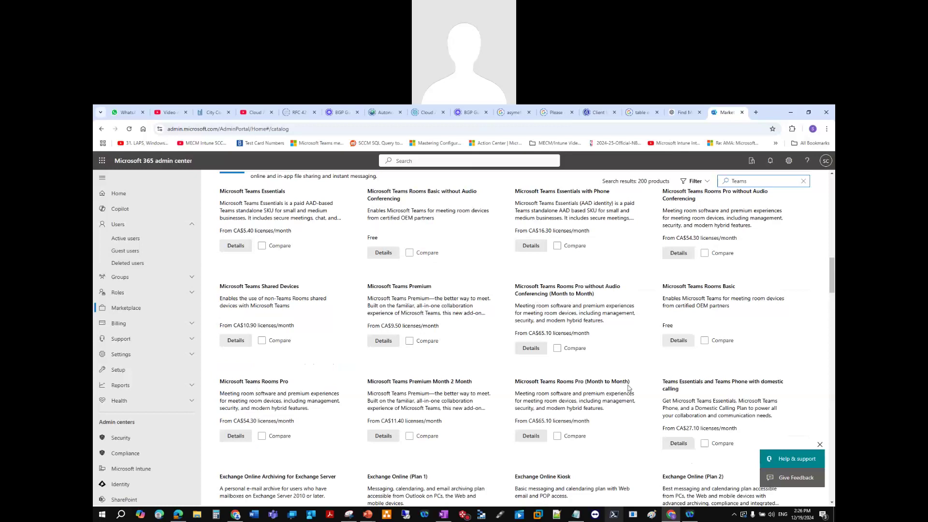
Examine the Teams and Exchange Online plans and prices in the expanded Collaboration and communication list, and glance at the Dynamics 365 and Security and identity products
scroll(545, 396, "down", 1)
scroll(545, 396, "down", 1)
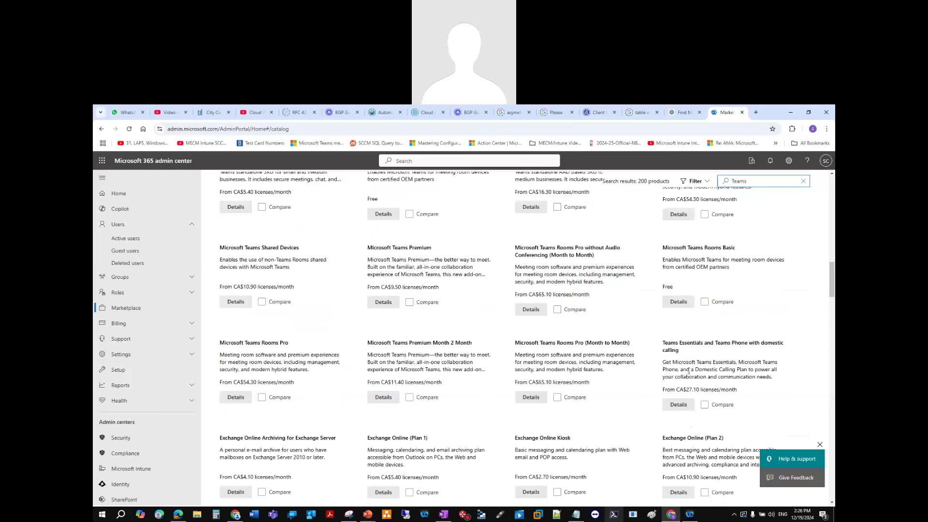
scroll(703, 394, "down", 8)
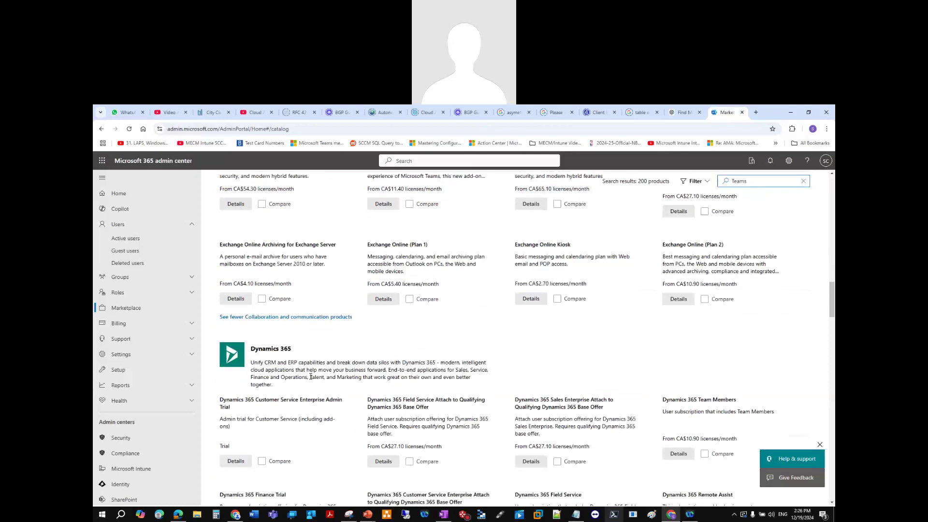
scroll(387, 414, "down", 3)
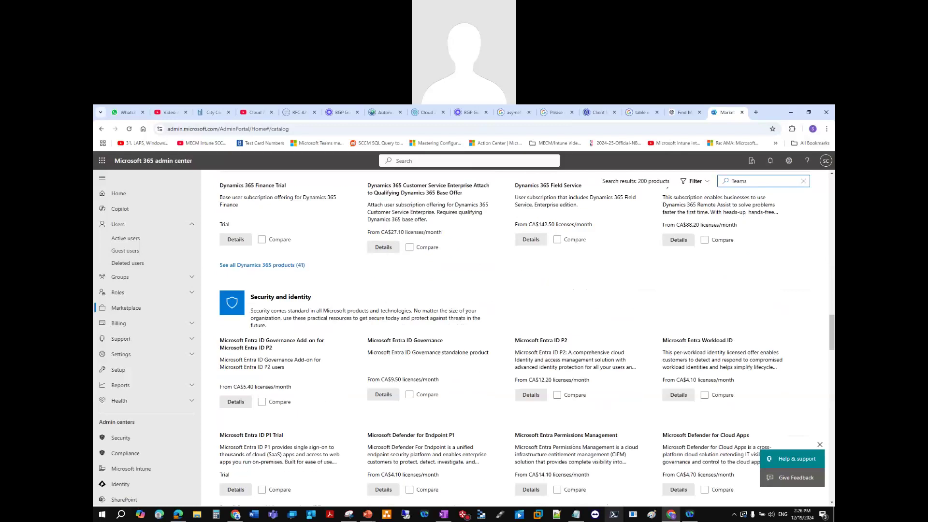
left_click(368, 514)
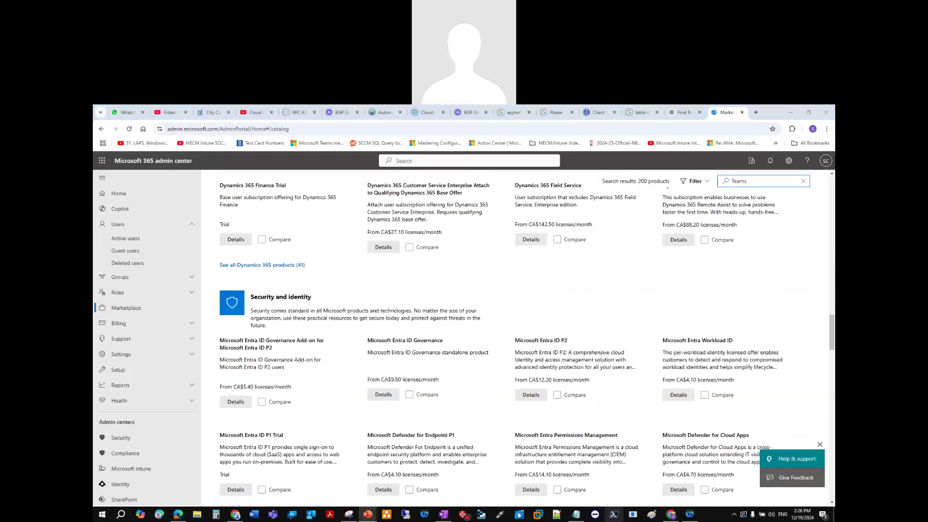
scroll(603, 357, "up", 6)
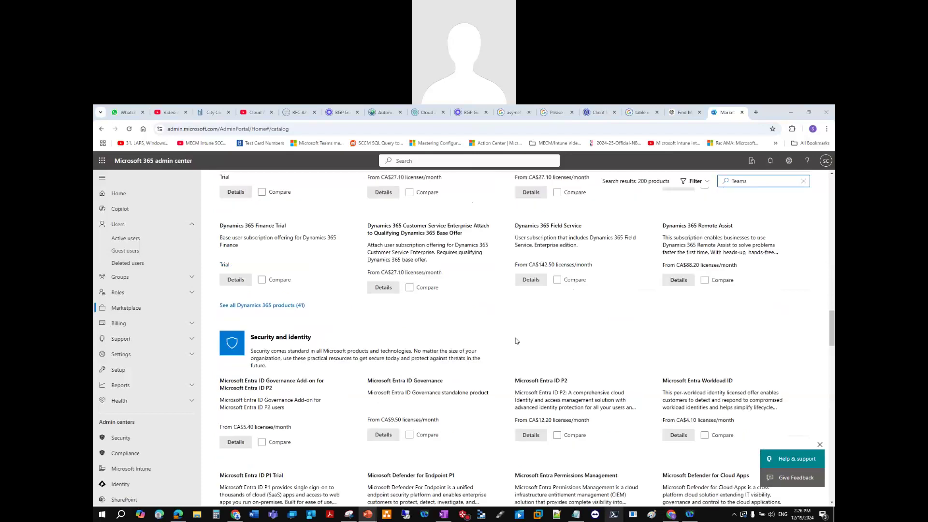
scroll(713, 303, "up", 3)
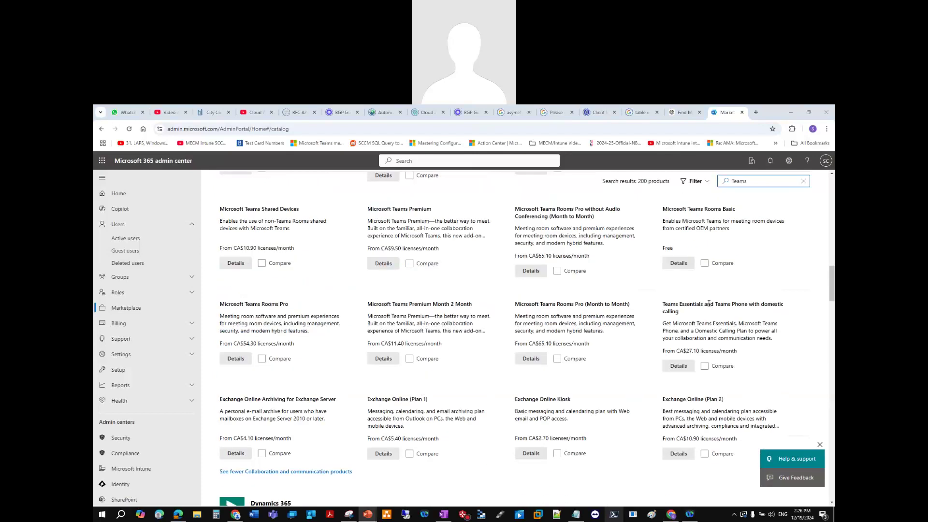
scroll(694, 311, "up", 2)
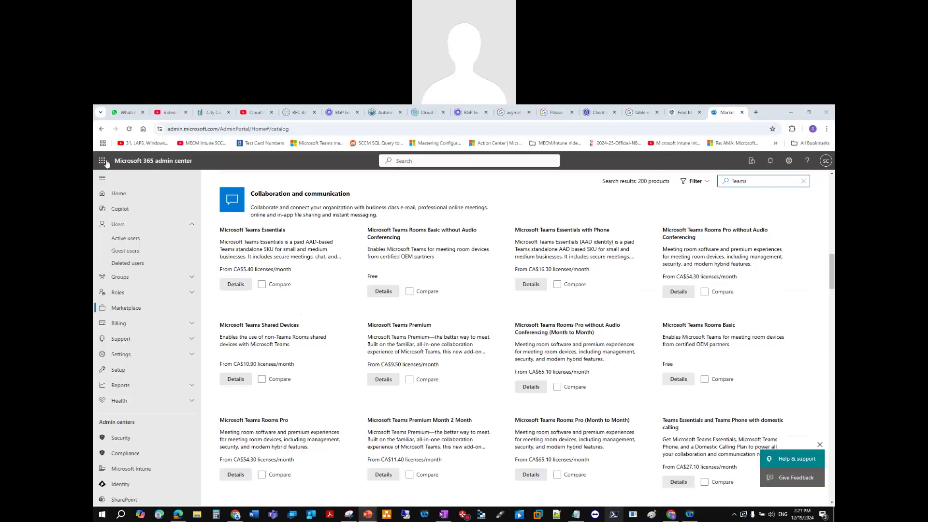
scroll(633, 354, "down", 4)
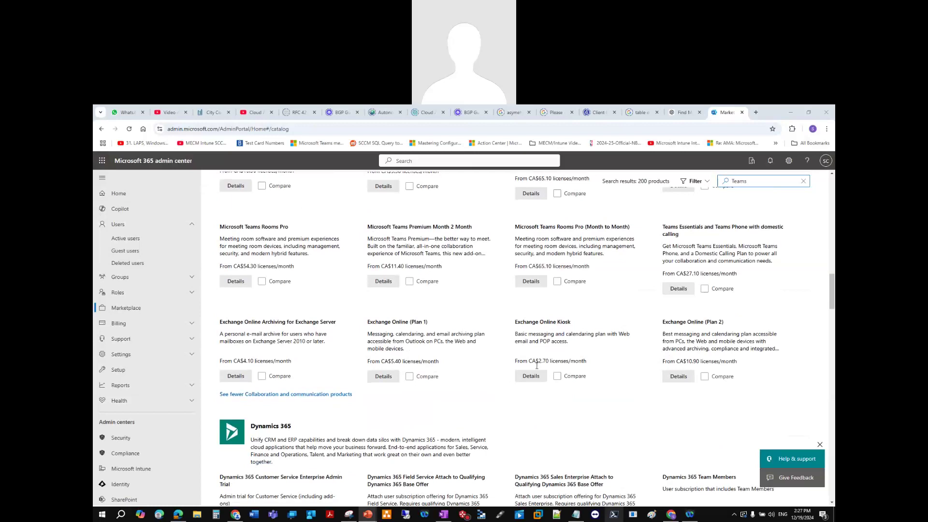
scroll(544, 364, "up", 1)
scroll(544, 364, "up", 3)
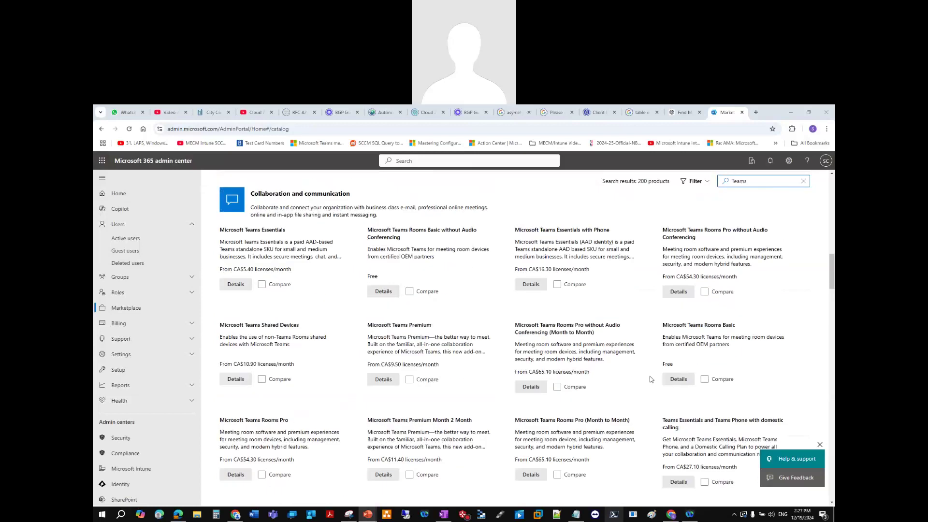
scroll(650, 379, "down", 7)
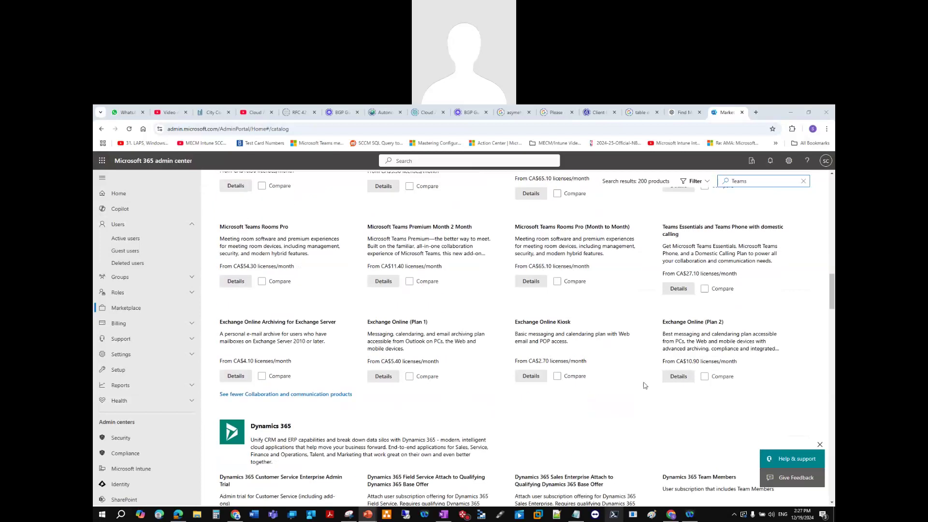
scroll(634, 395, "up", 3)
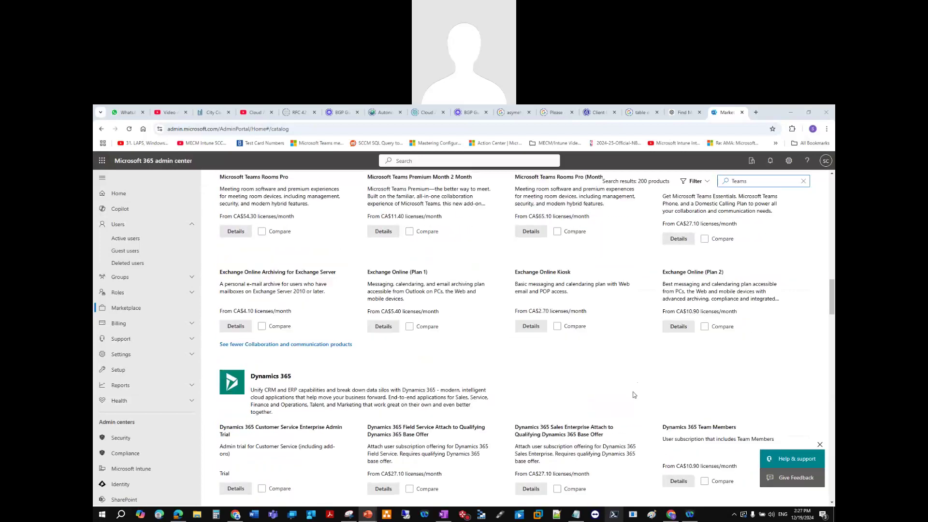
scroll(563, 399, "up", 2)
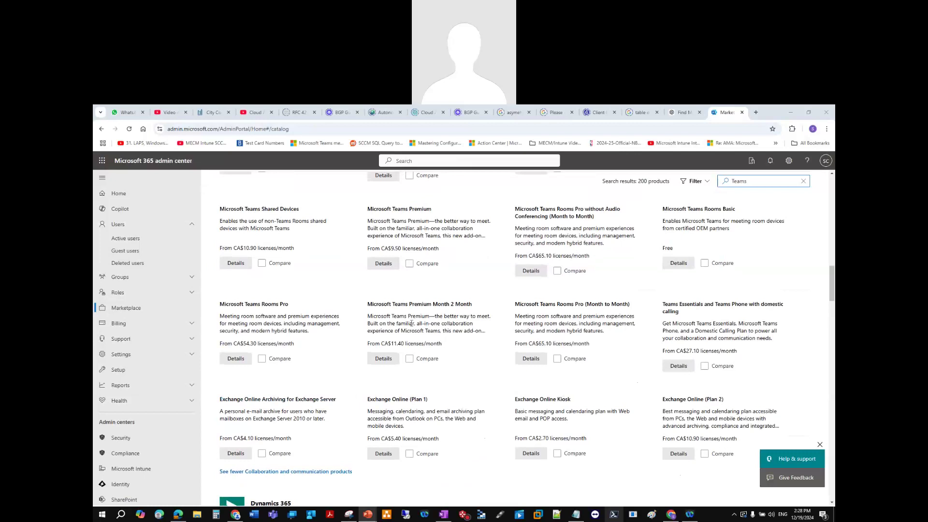
scroll(429, 288, "up", 2)
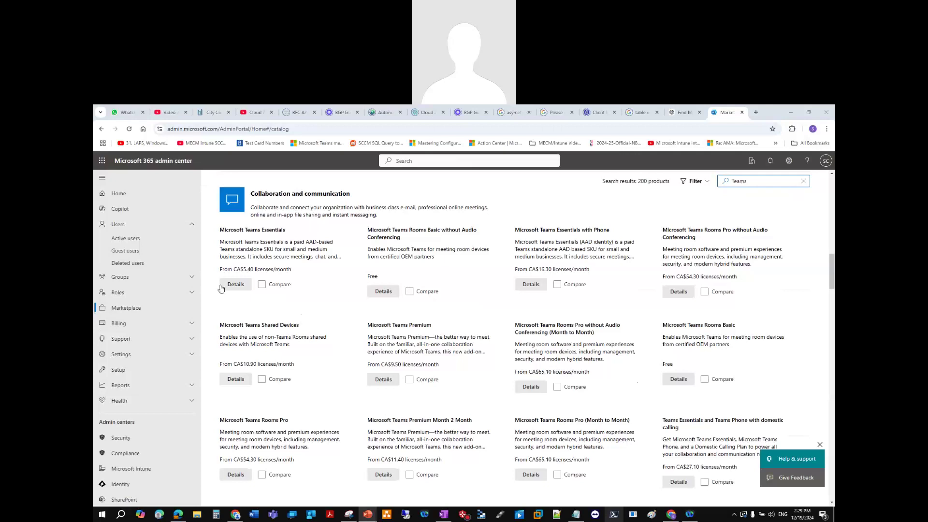
Open the Microsoft Teams Essentials product details, review the comparison with the Phone variants and show the available add-ons
left_click(243, 290)
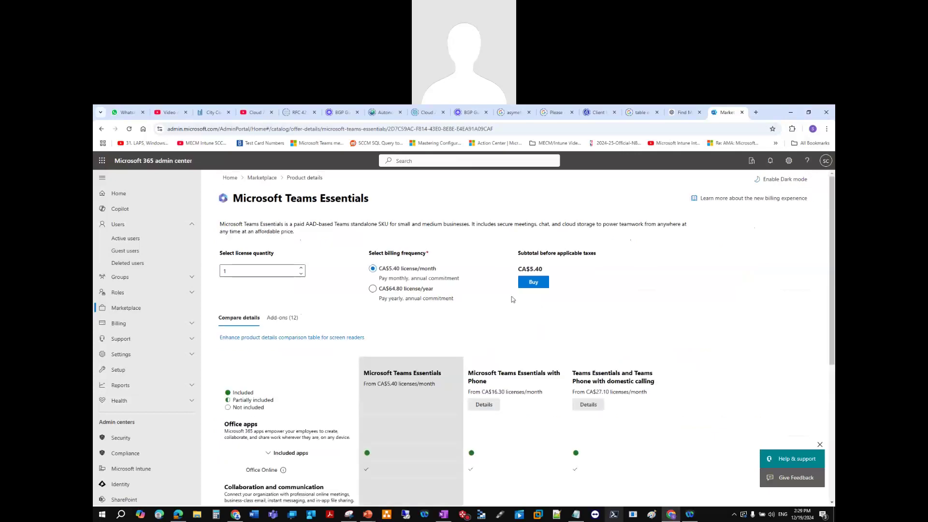
scroll(587, 360, "down", 1)
scroll(586, 360, "down", 1)
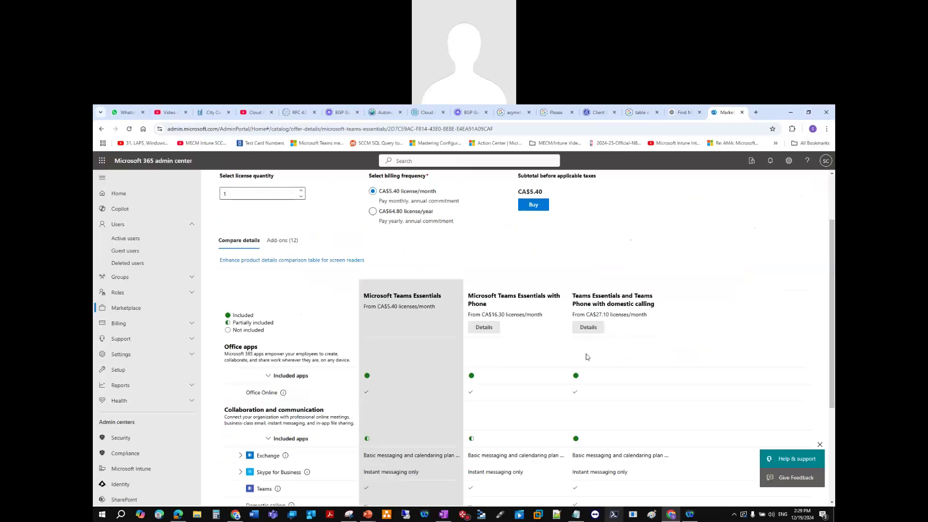
scroll(408, 348, "up", 2)
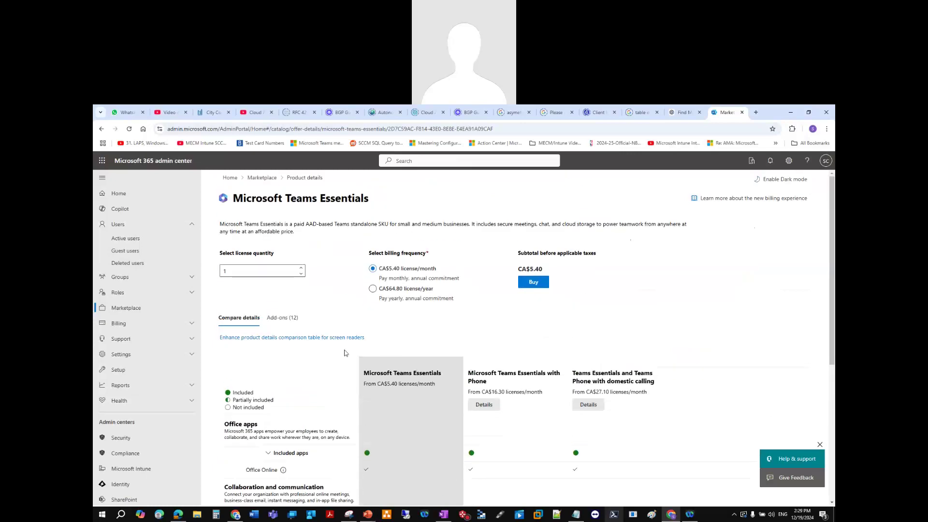
left_click(286, 319)
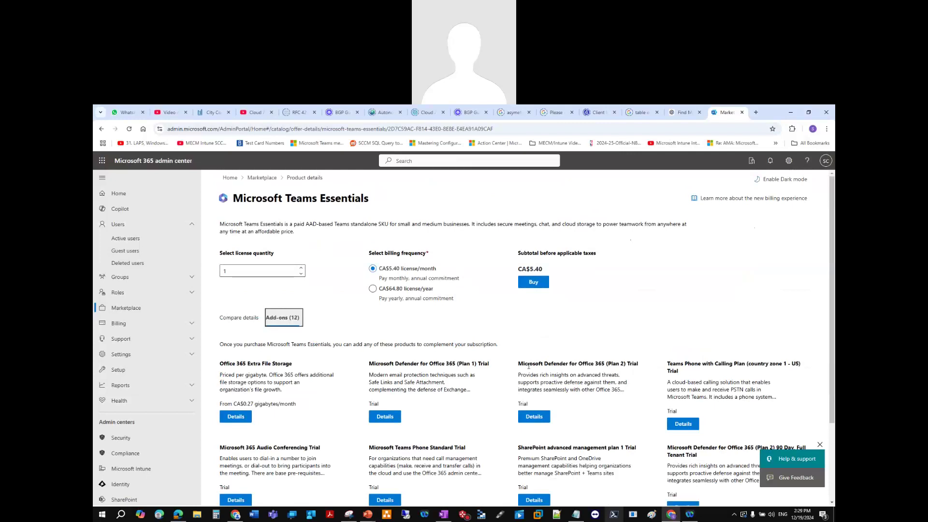
Look through the add-ons offered for Microsoft Teams Essentials, from Office 365 Extra File Storage to the Audio Conferencing and Phone trials
scroll(596, 379, "down", 1)
scroll(596, 378, "up", 1)
scroll(623, 436, "down", 2)
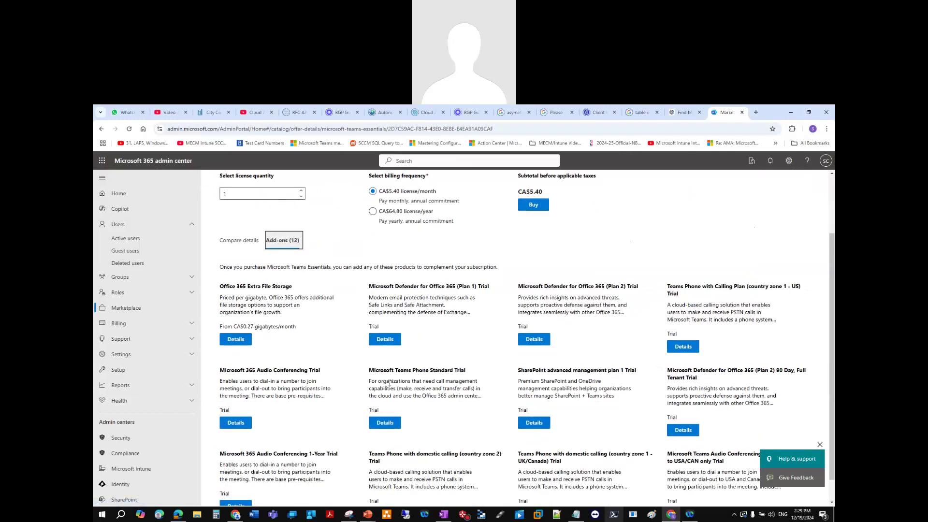
scroll(305, 386, "up", 2)
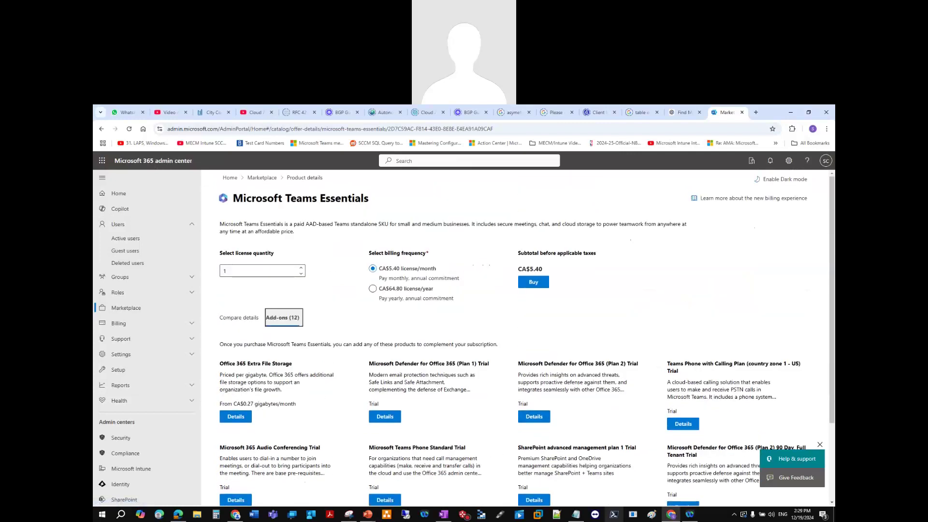
key("alt+Tab")
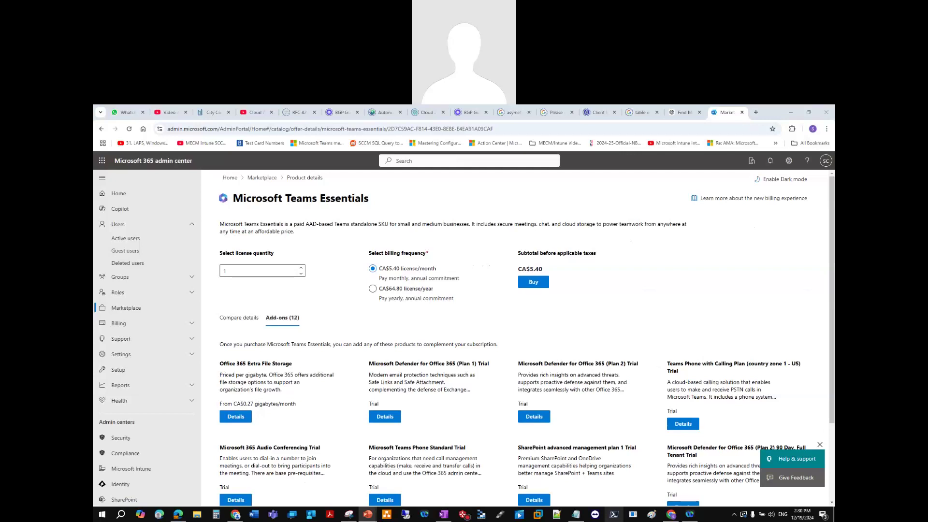
scroll(414, 330, "down", 2)
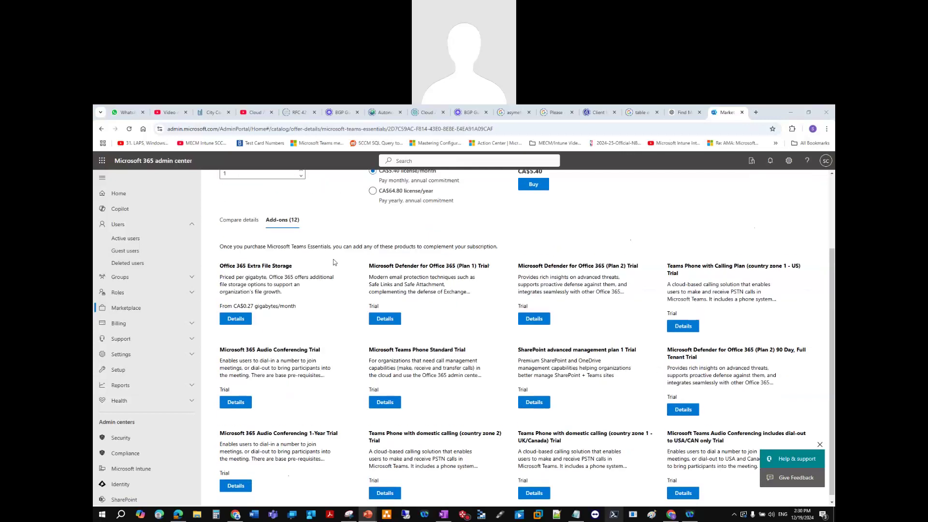
scroll(220, 182, "up", 2)
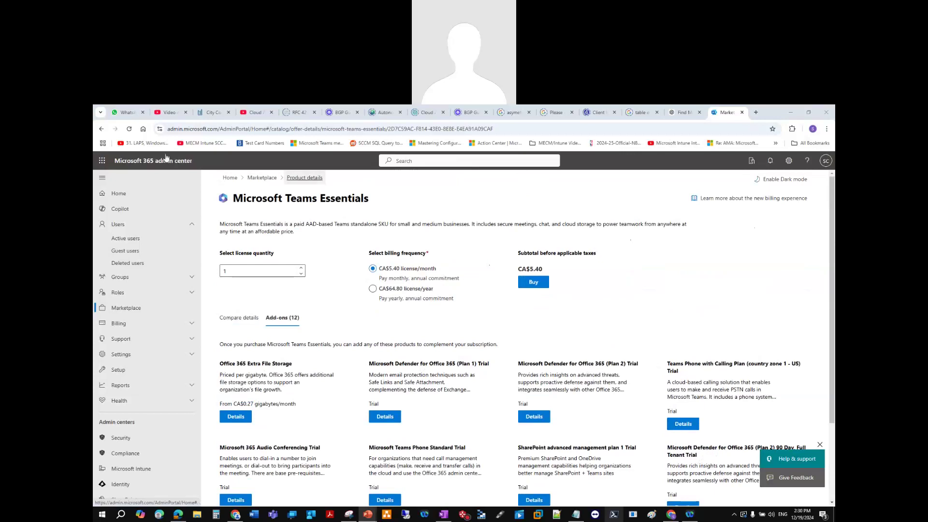
Return to the full Marketplace product catalog and search all product categories for teams
left_click(102, 129)
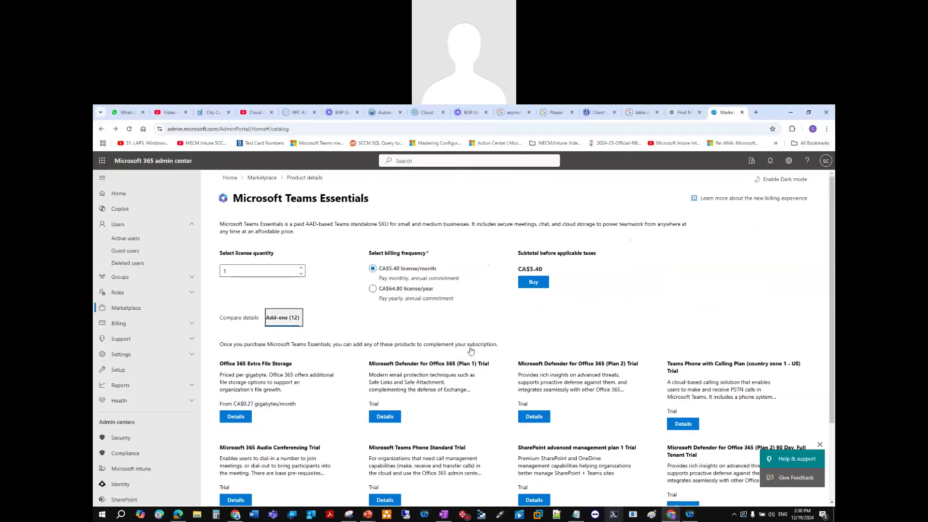
scroll(484, 377, "down", 4)
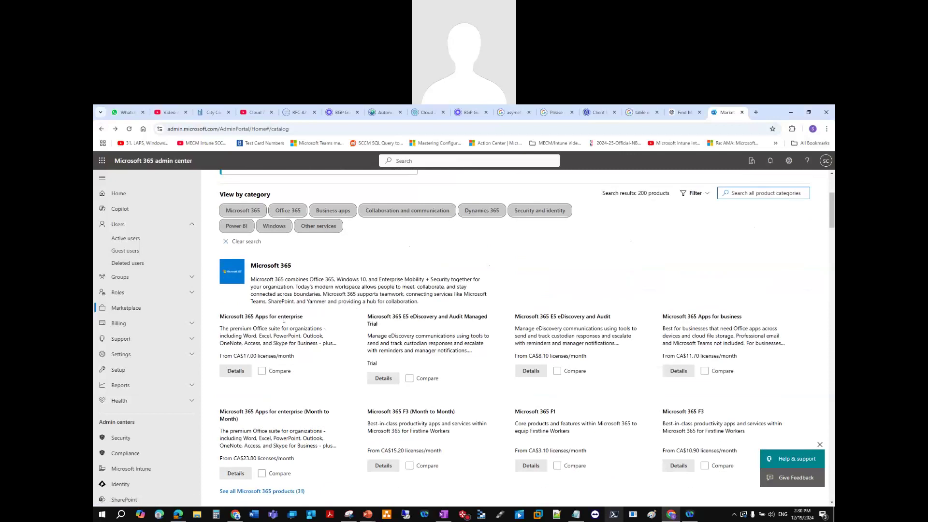
scroll(318, 395, "down", 1)
scroll(318, 394, "down", 2)
scroll(377, 317, "up", 6)
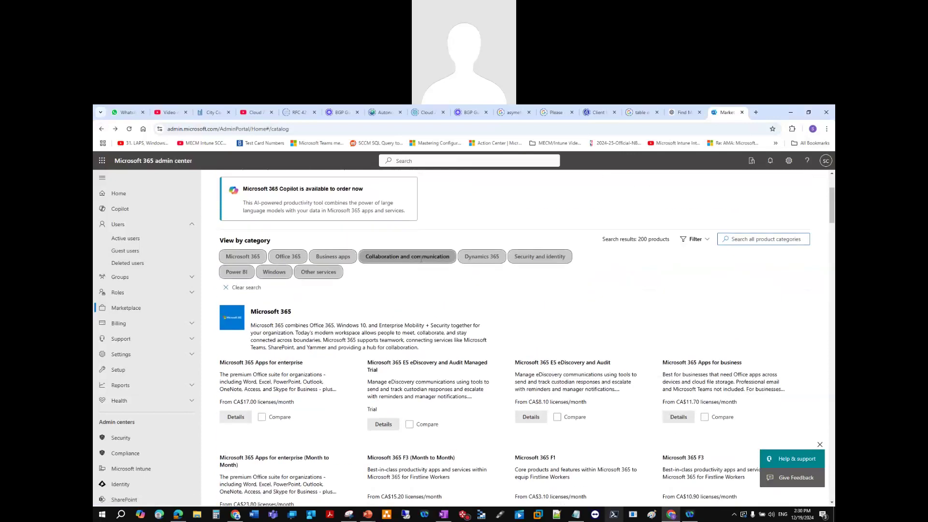
scroll(672, 401, "down", 4)
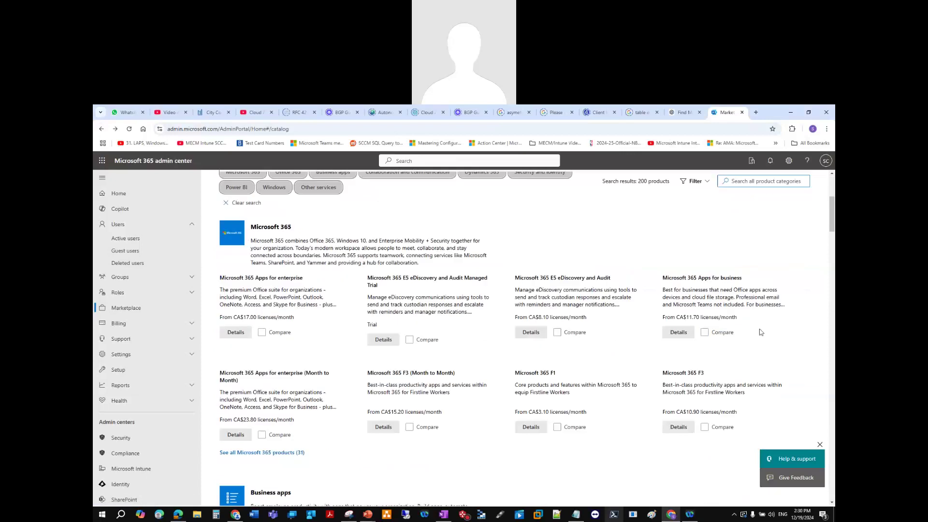
scroll(772, 317, "up", 2)
left_click(746, 268)
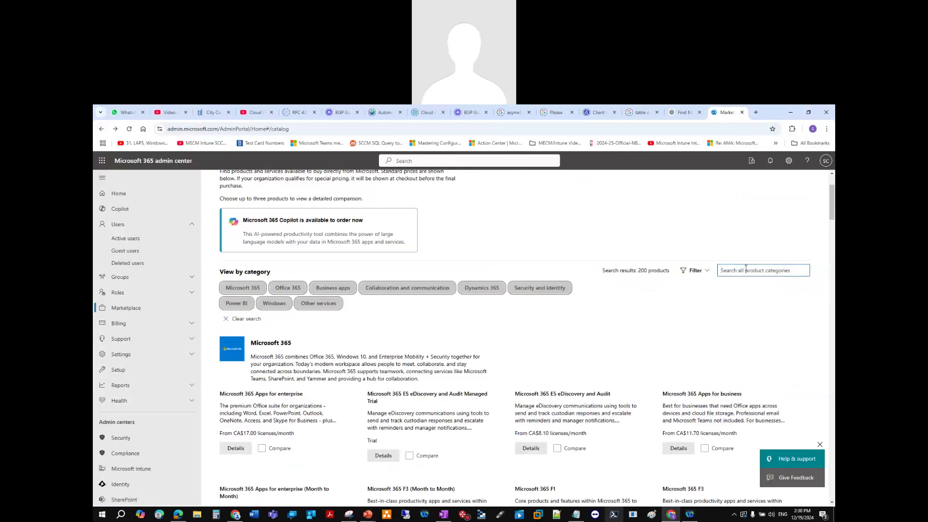
type("teams")
key("Return")
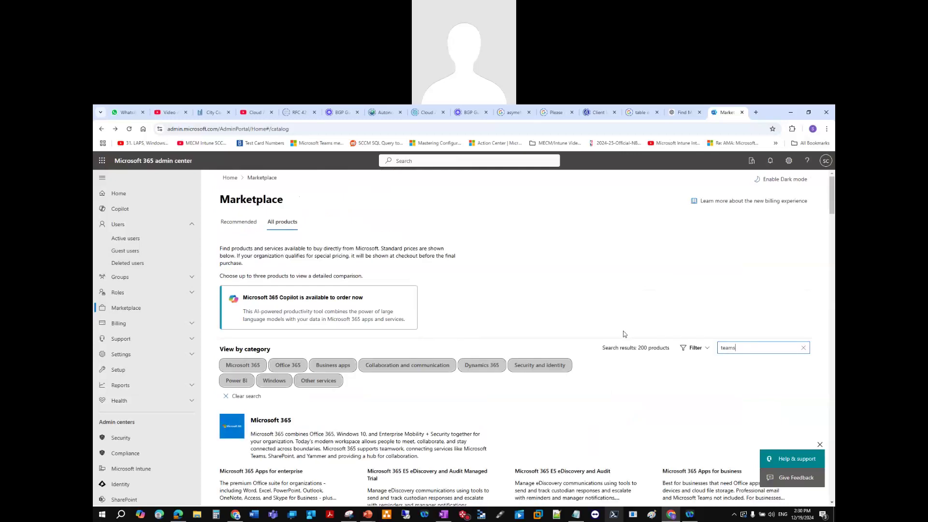
Find Microsoft Teams Premium among the Collaboration and communication products and open its details
scroll(499, 438, "down", 2)
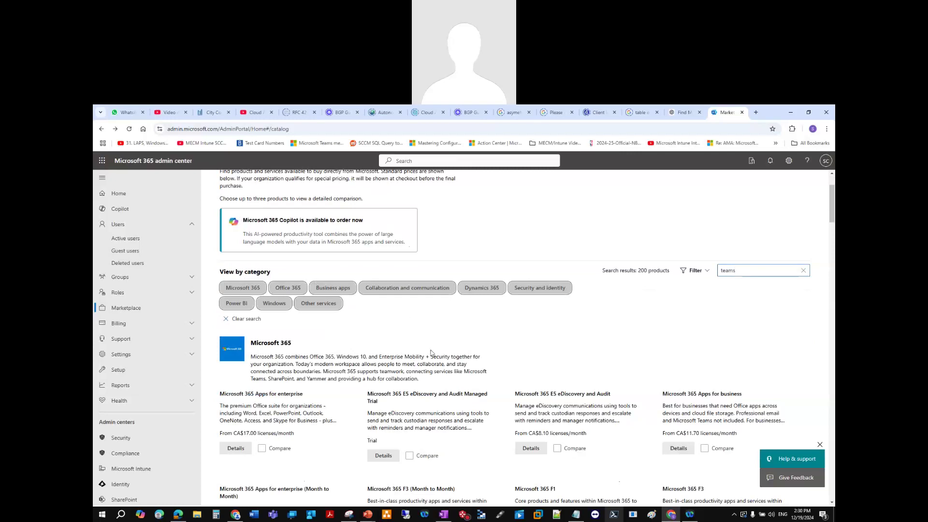
scroll(452, 358, "down", 5)
scroll(459, 355, "down", 2)
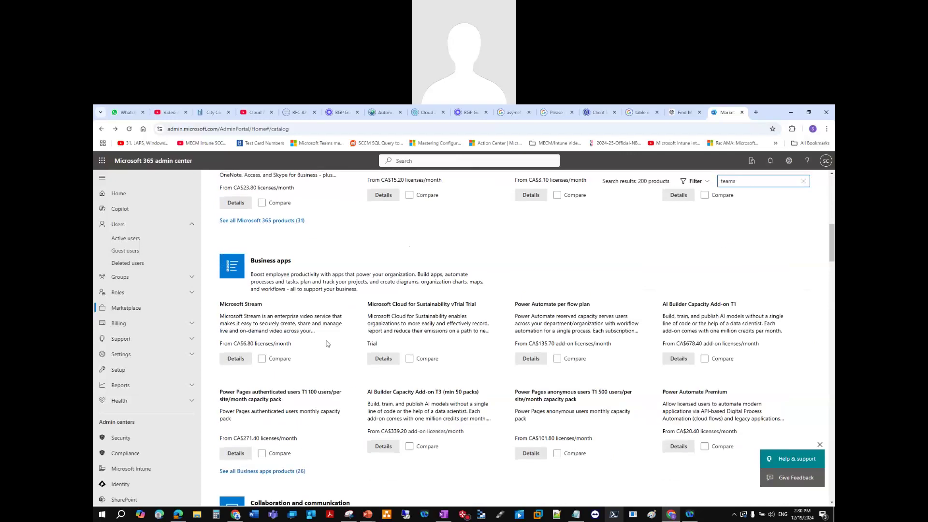
scroll(304, 348, "down", 4)
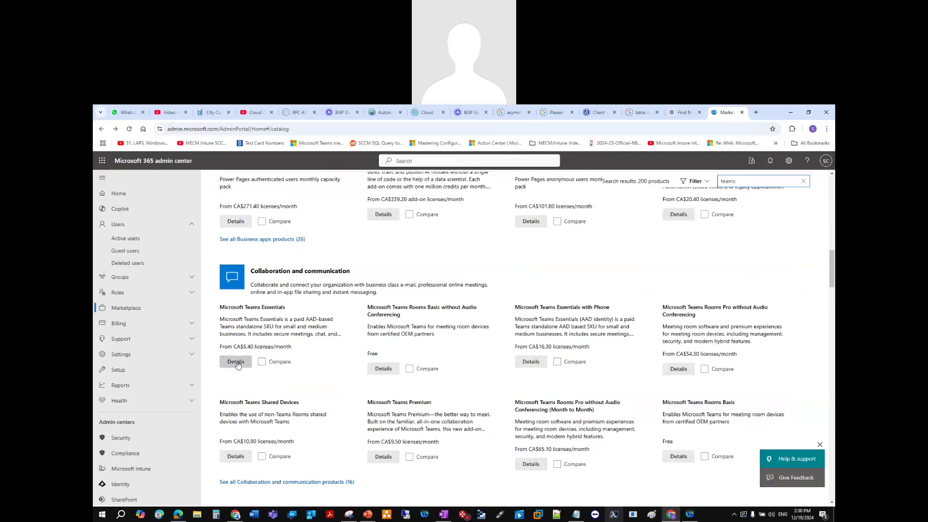
left_click(382, 456)
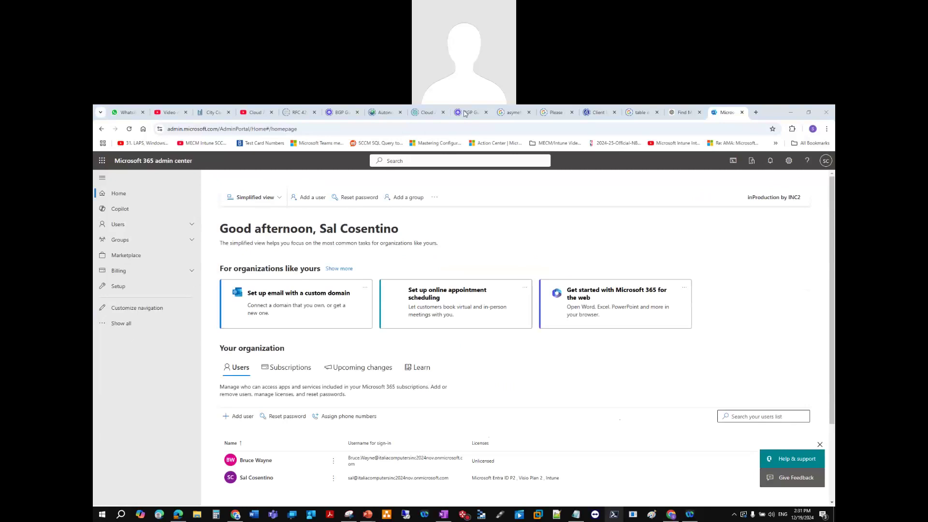
Show the organization's own products and check the Microsoft Teams Premium and Microsoft 365 E3 (no Teams) trials, leaving the E3 trial selected
left_click(146, 272)
left_click(147, 286)
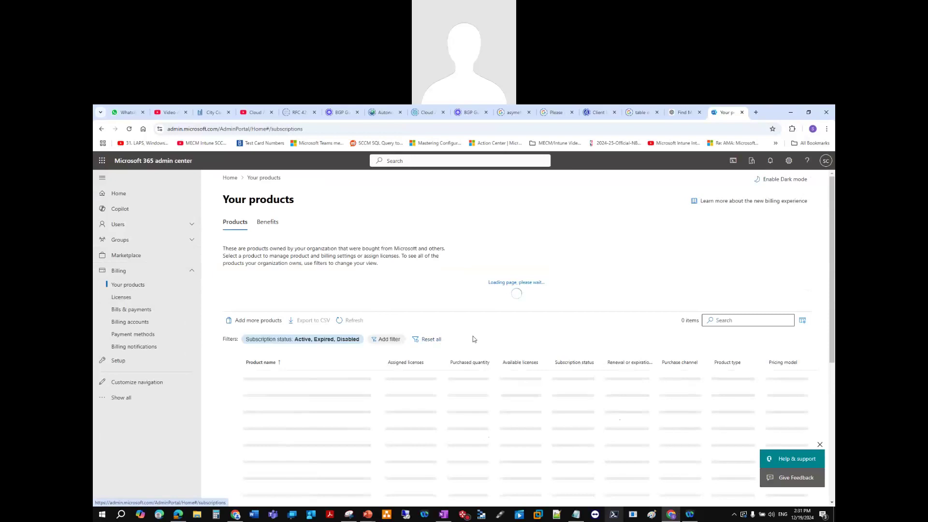
scroll(588, 341, "down", 2)
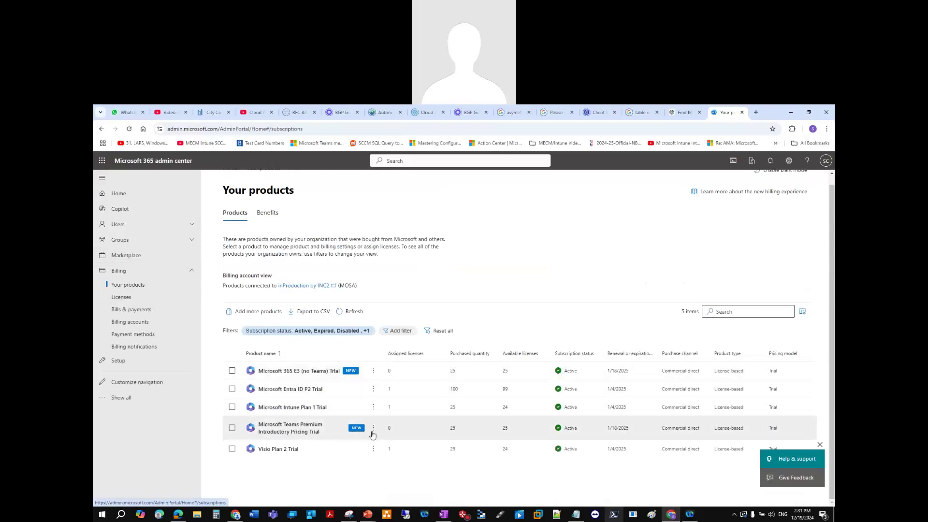
left_click(232, 371)
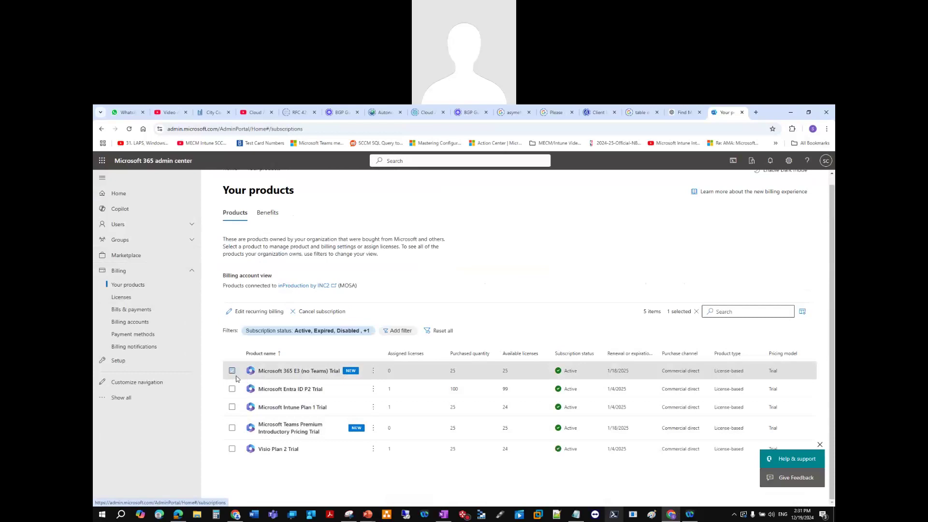
left_click(232, 427)
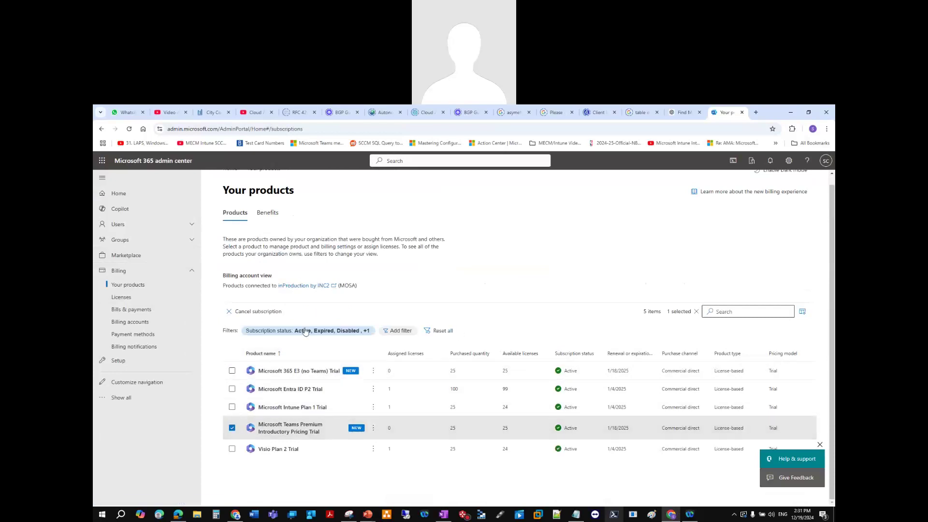
left_click(232, 371)
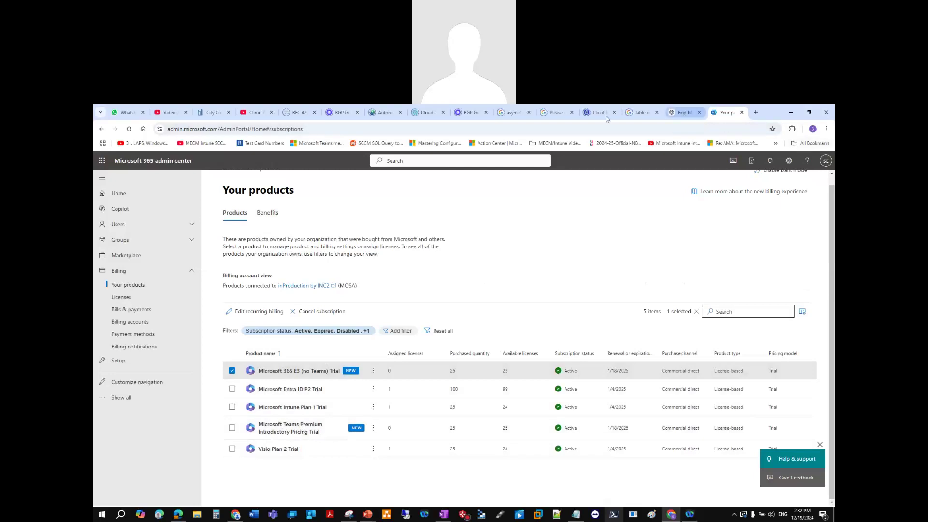
Move the admin center page to its own maximized browser window and show the organization's license subscriptions
left_click_drag(717, 112, 592, 128)
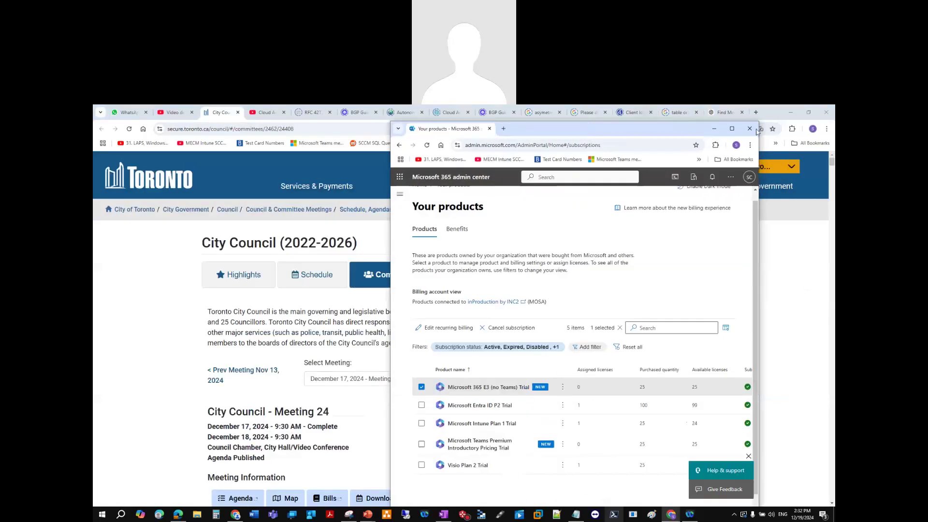
left_click(731, 129)
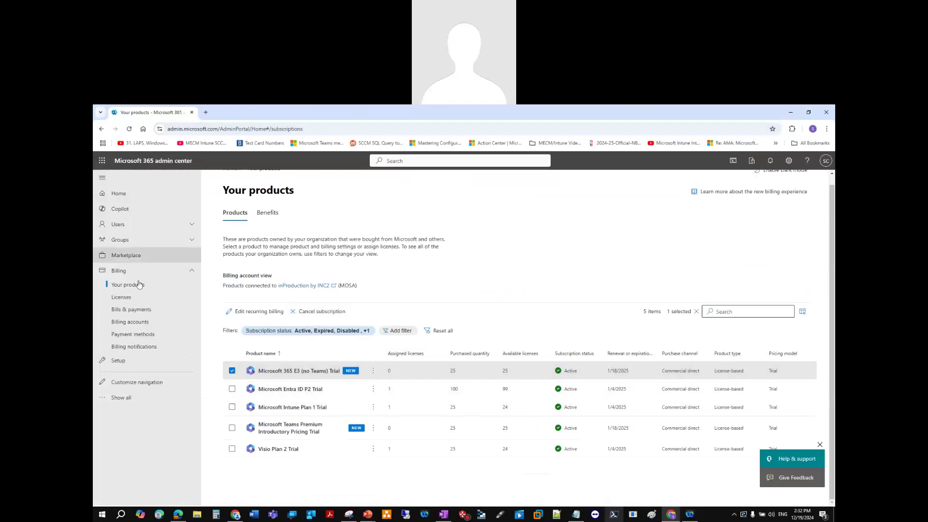
left_click(130, 299)
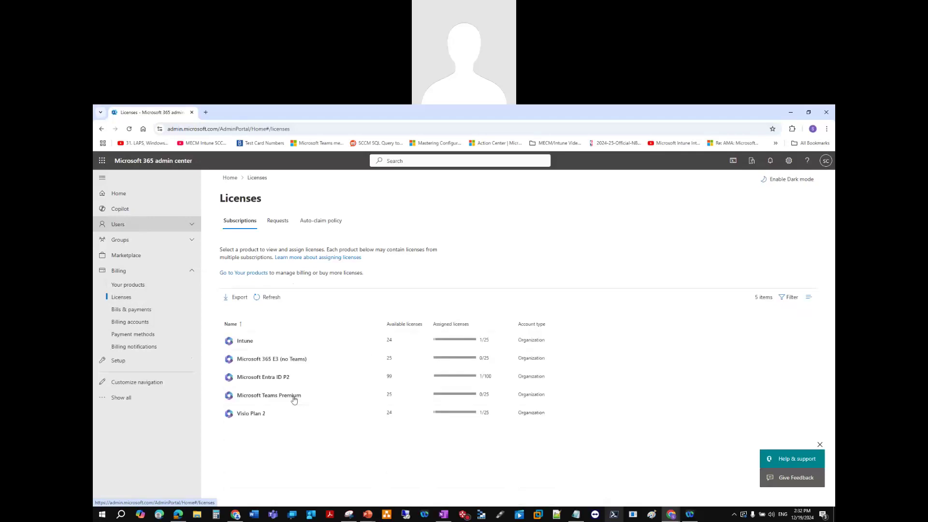
Assign Microsoft 365 E3 (no Teams) and Microsoft Teams Premium licenses to all active users, keeping their existing licenses
left_click(155, 228)
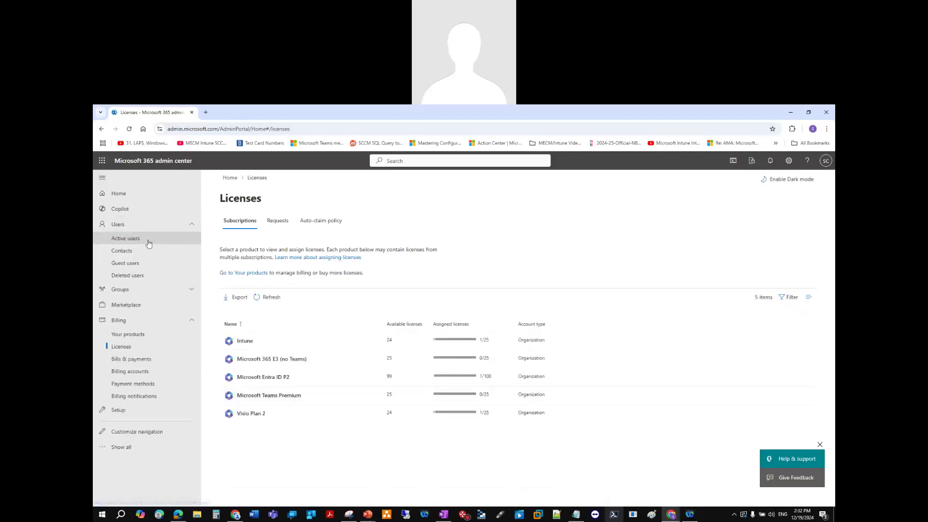
left_click(148, 240)
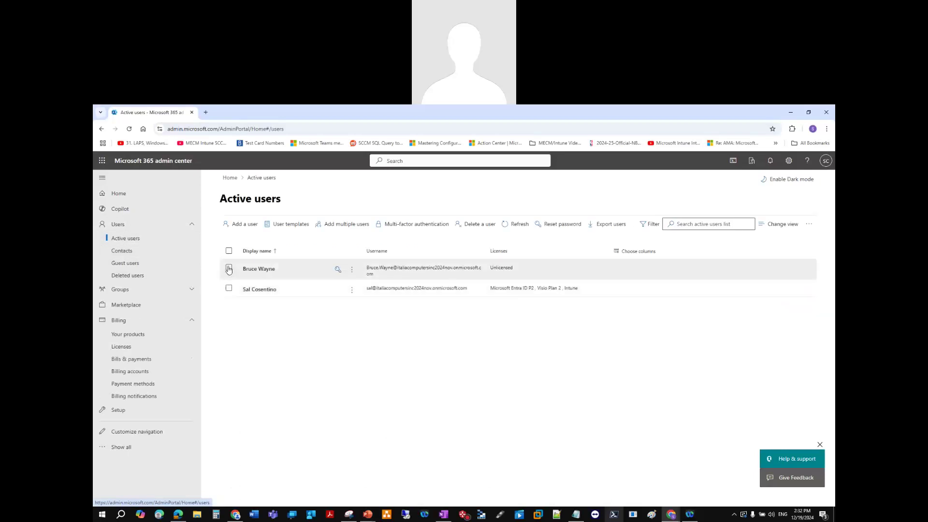
left_click(229, 251)
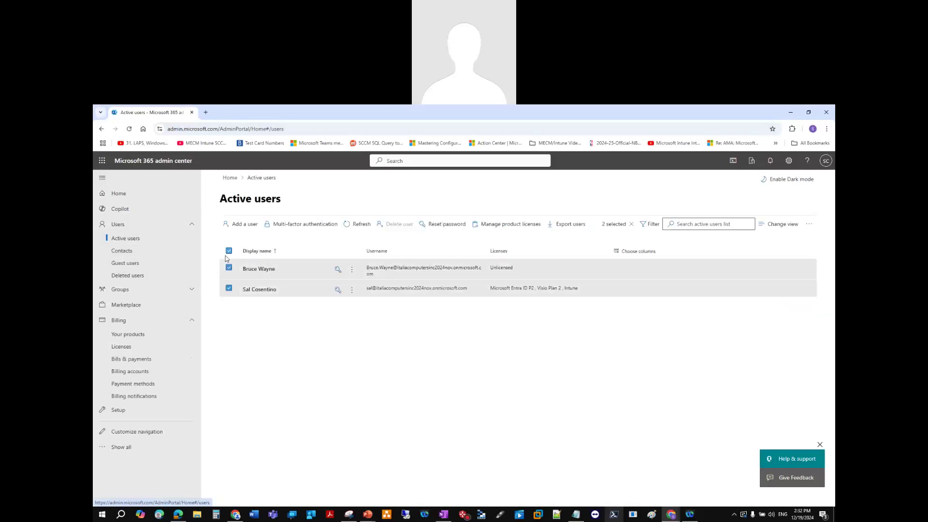
left_click(499, 232)
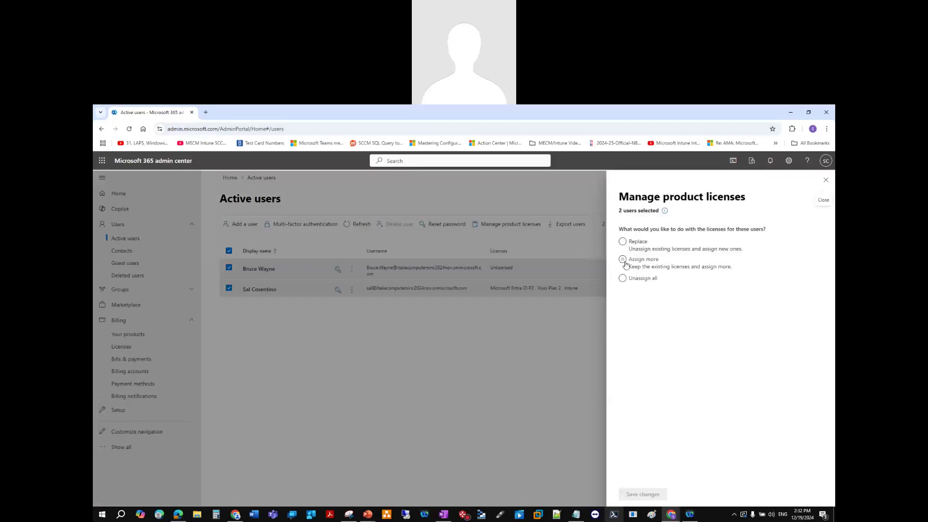
left_click(623, 260)
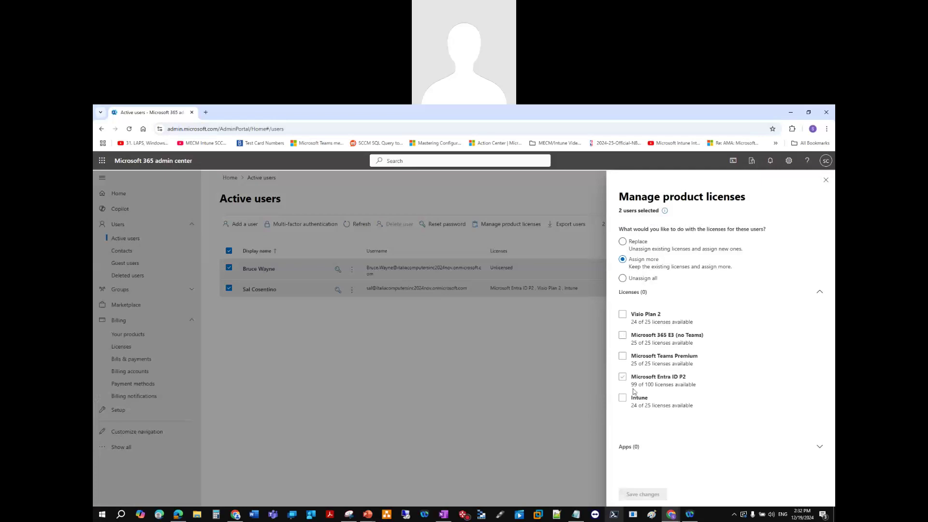
left_click(622, 335)
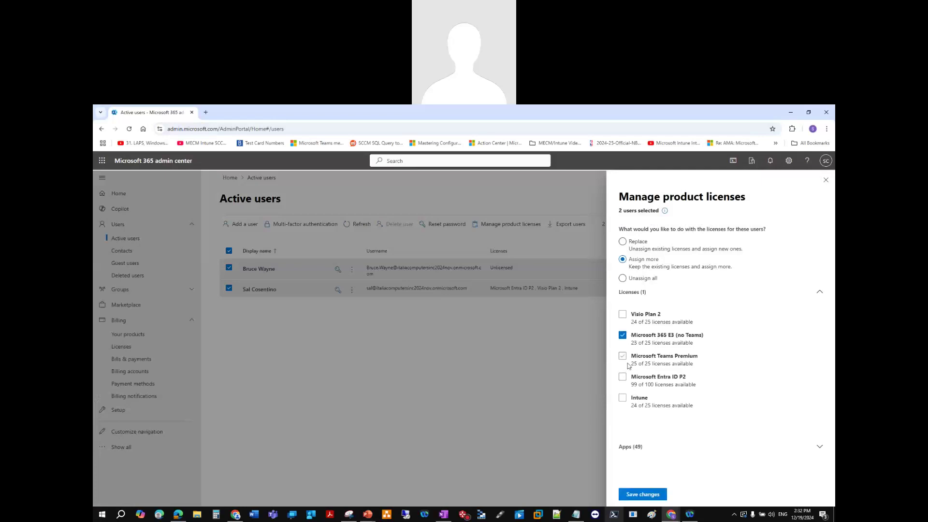
left_click(622, 356)
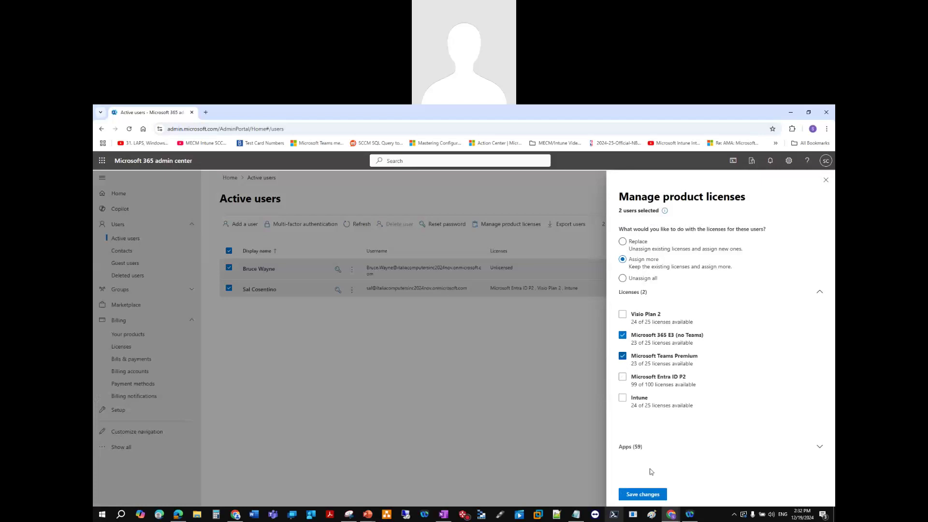
left_click(650, 494)
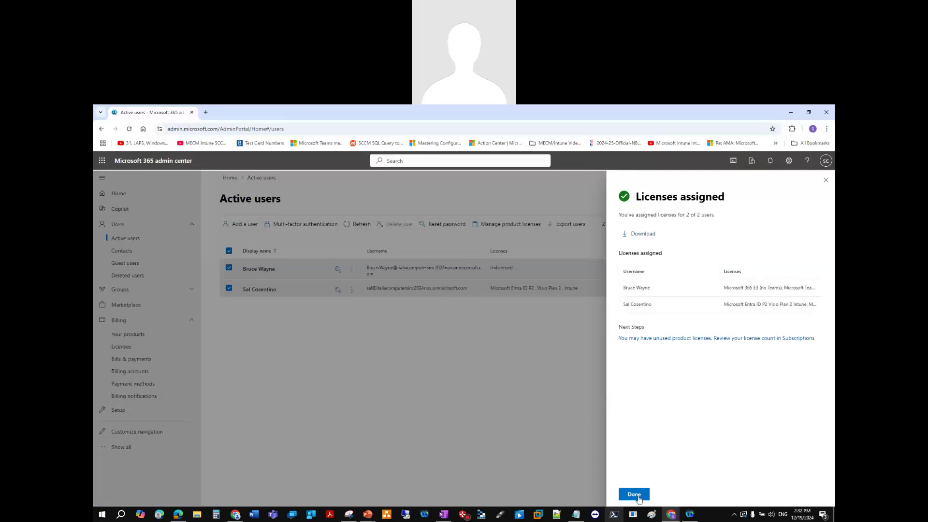
Download the license assignment results as a CSV file, close the assignment summary and show the file in its folder
left_click(650, 235)
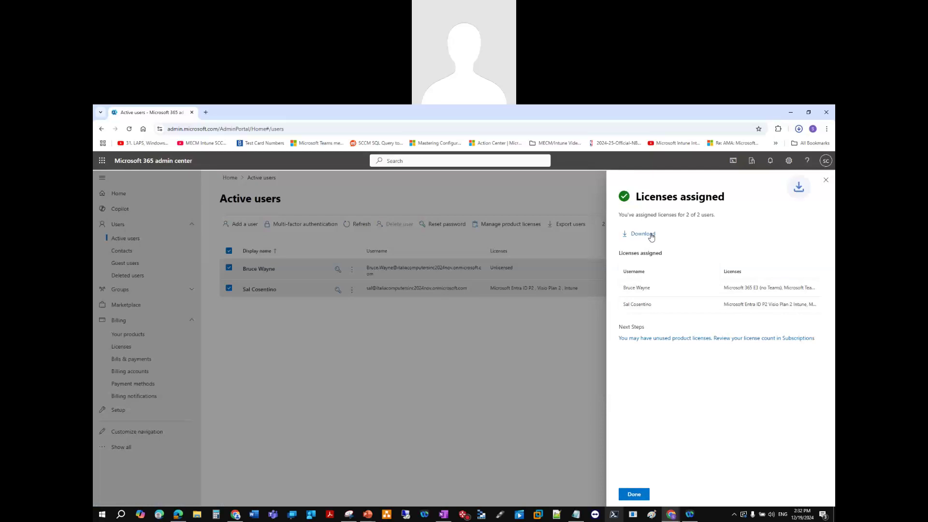
left_click(798, 129)
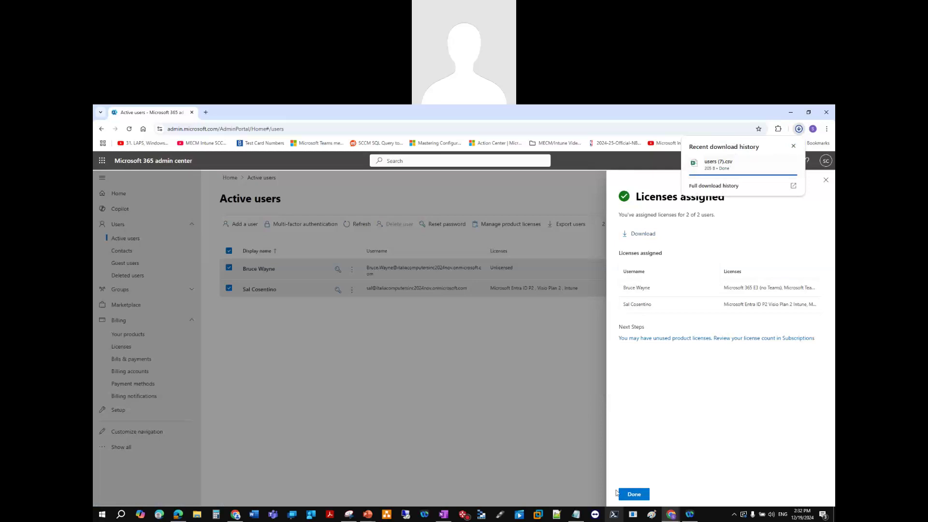
left_click(638, 498)
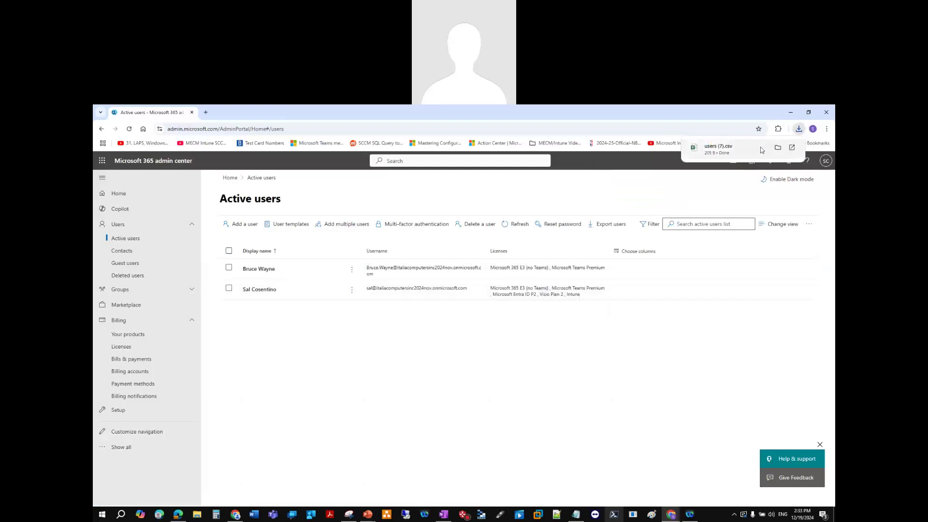
left_click(777, 148)
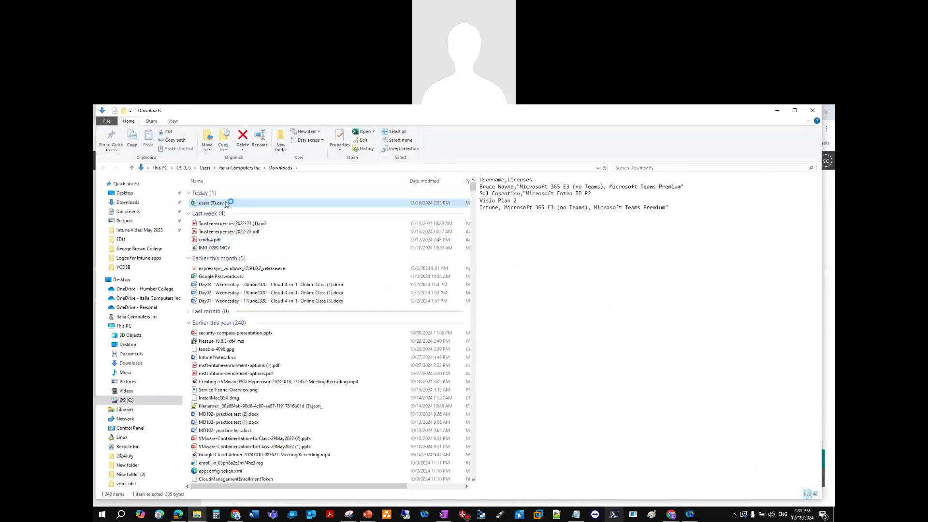
Open the downloaded users (7).csv in Excel, auto-fit the widths of columns A to J and return to the admin center
double_click(226, 203)
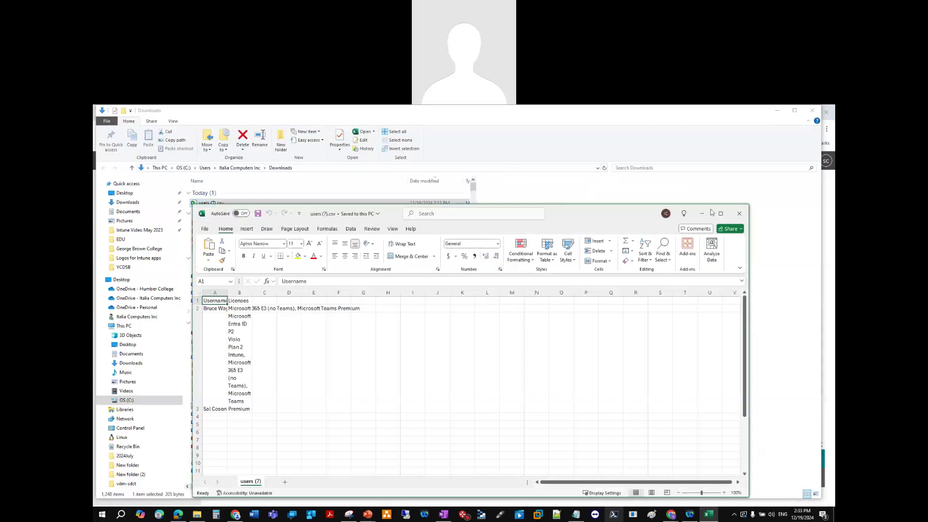
left_click(721, 213)
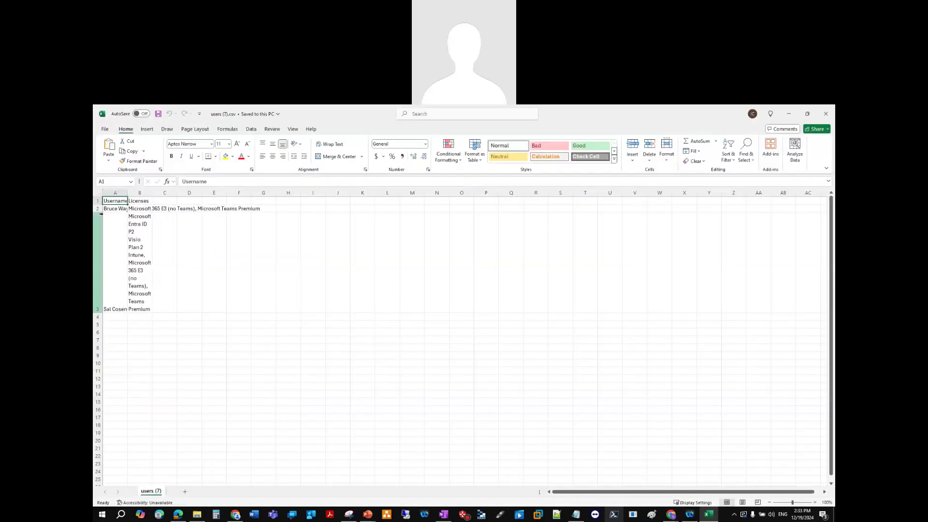
left_click_drag(115, 192, 337, 193)
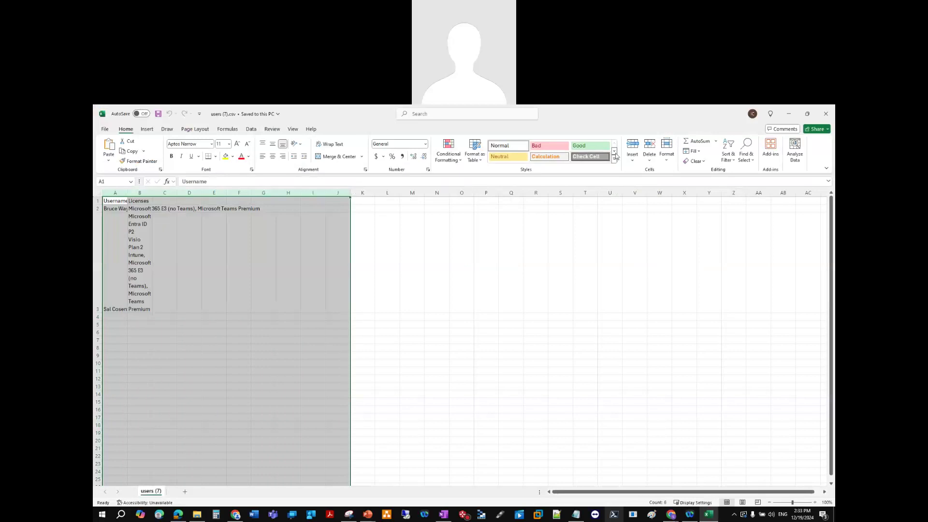
left_click(667, 149)
left_click(710, 213)
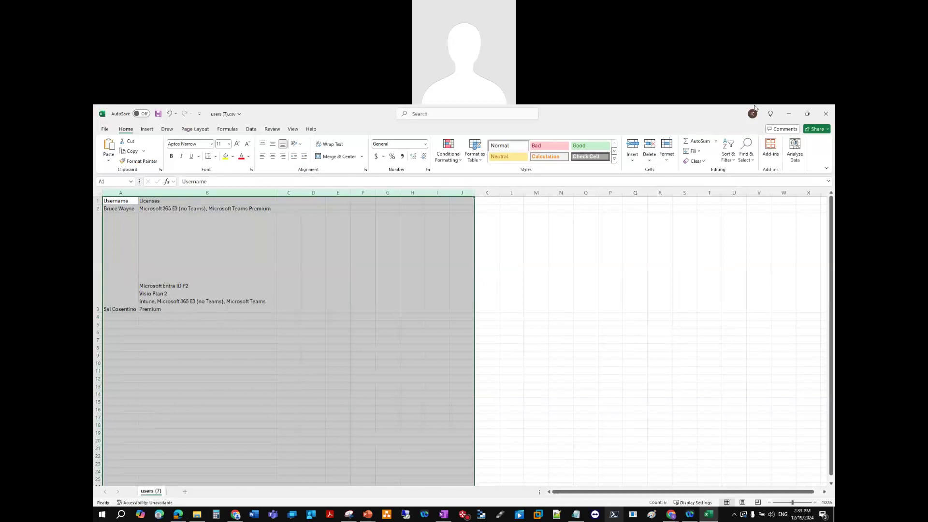
left_click(791, 112)
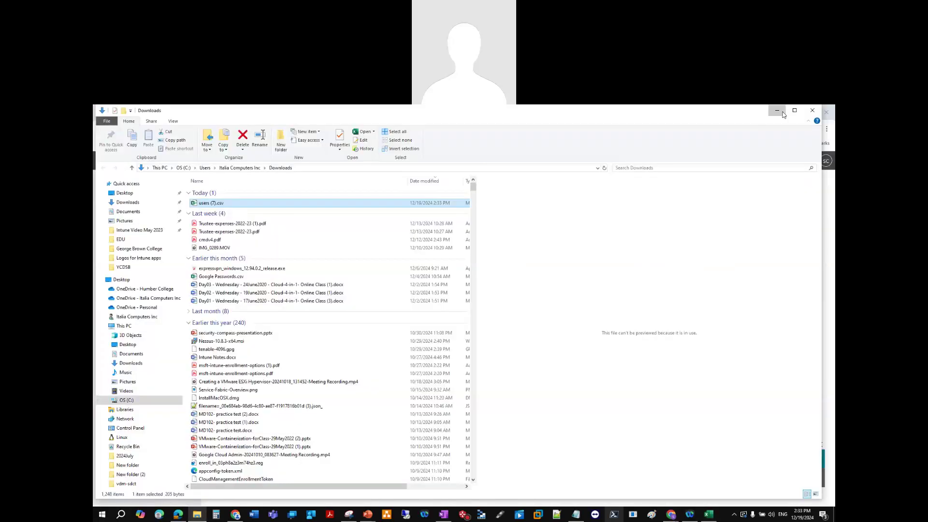
left_click(783, 115)
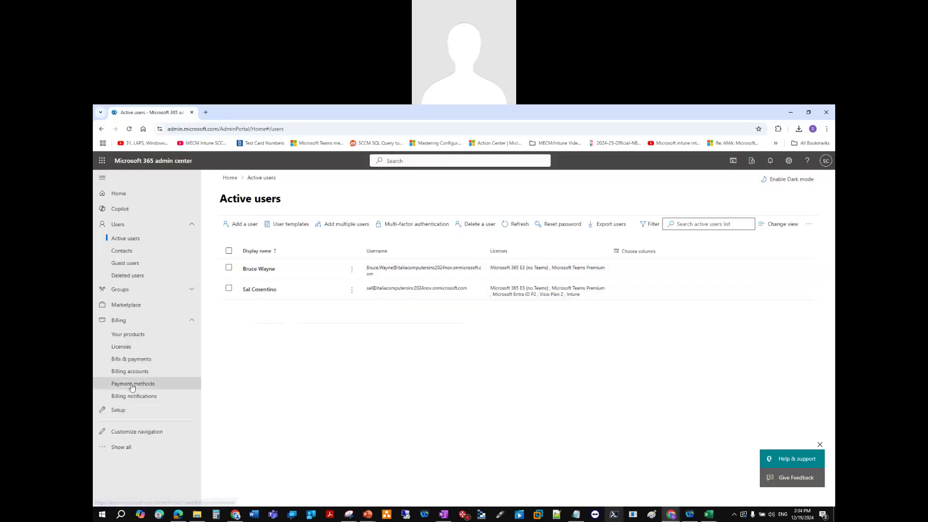
Open the Microsoft 365 admin center home page in a new tab and the Microsoft Entra admin center's Groups page in another
left_click(102, 165)
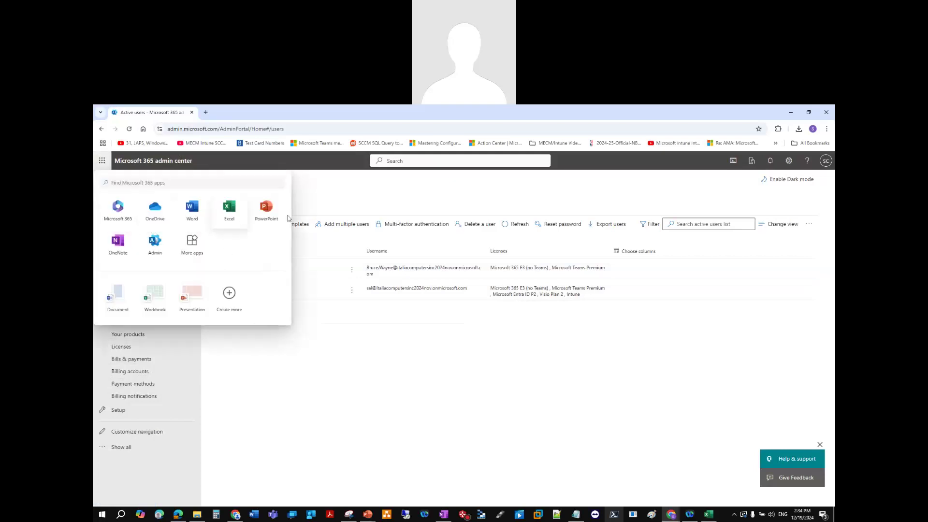
left_click(152, 254)
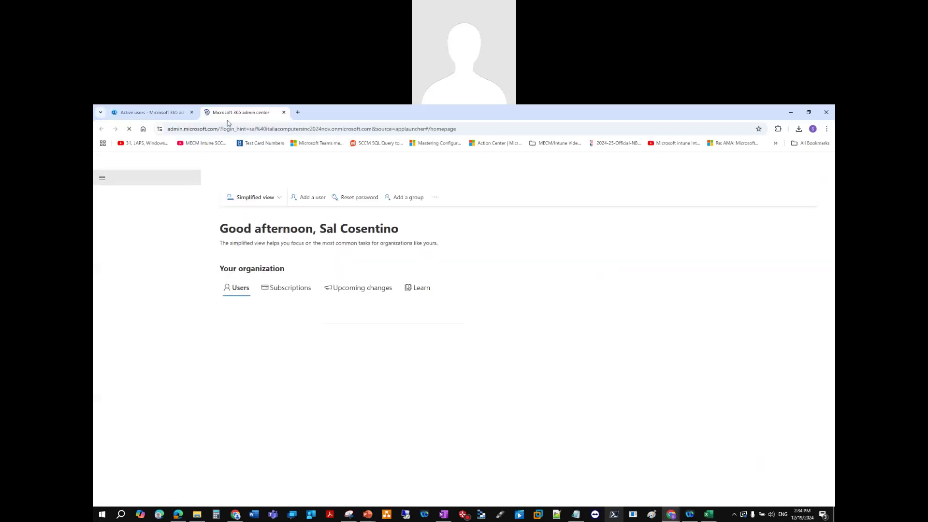
left_click(297, 112)
left_click(310, 128)
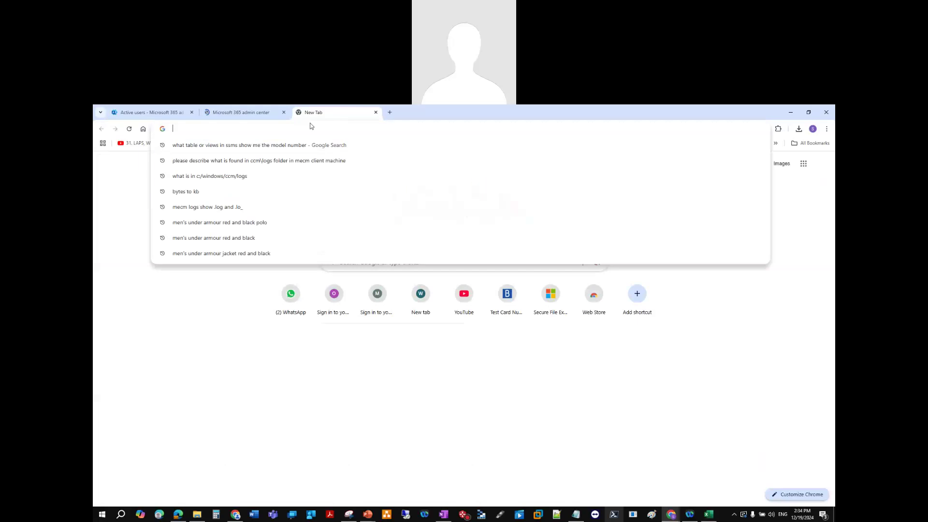
type("entra.")
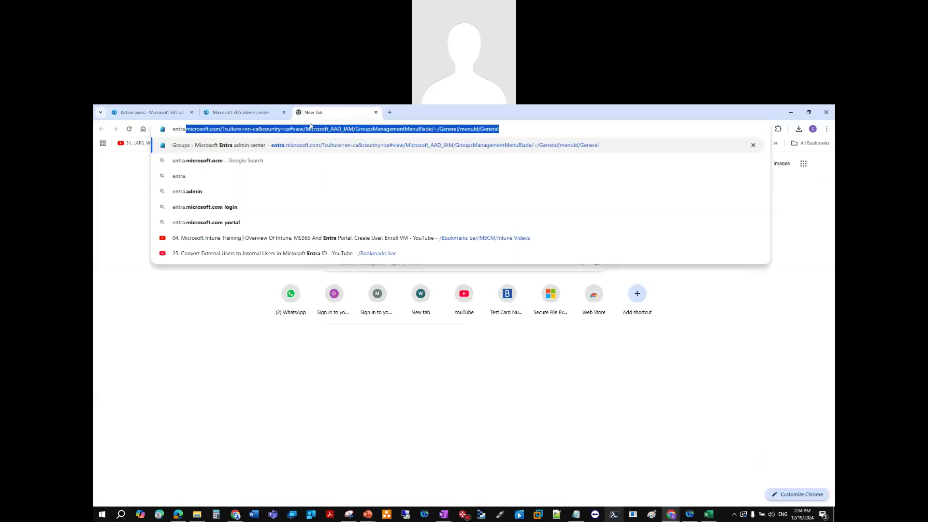
key("Return")
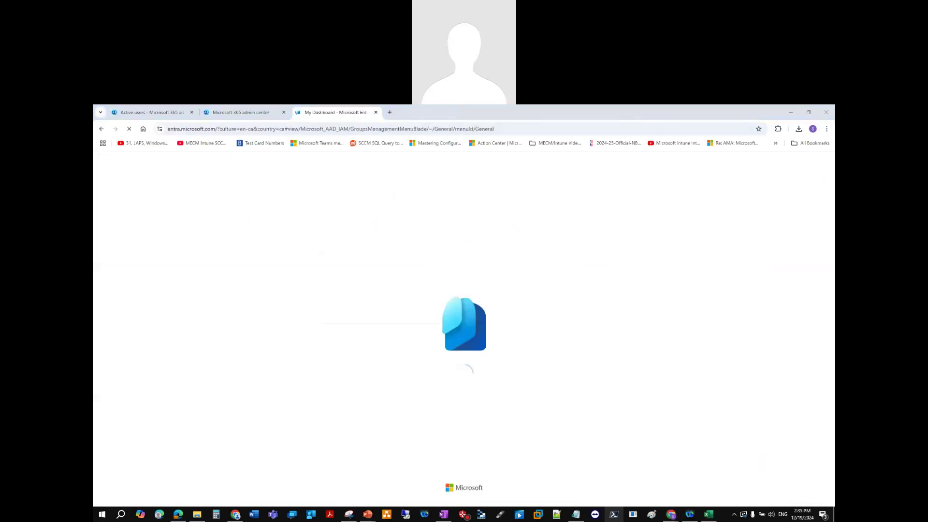
Hide the browser's bookmarks bar
left_click(826, 130)
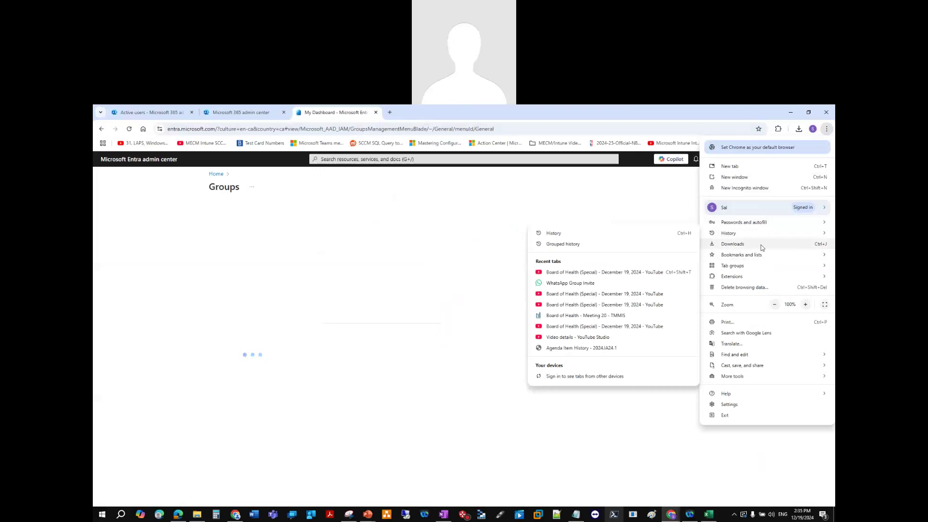
mouse_move(754, 255)
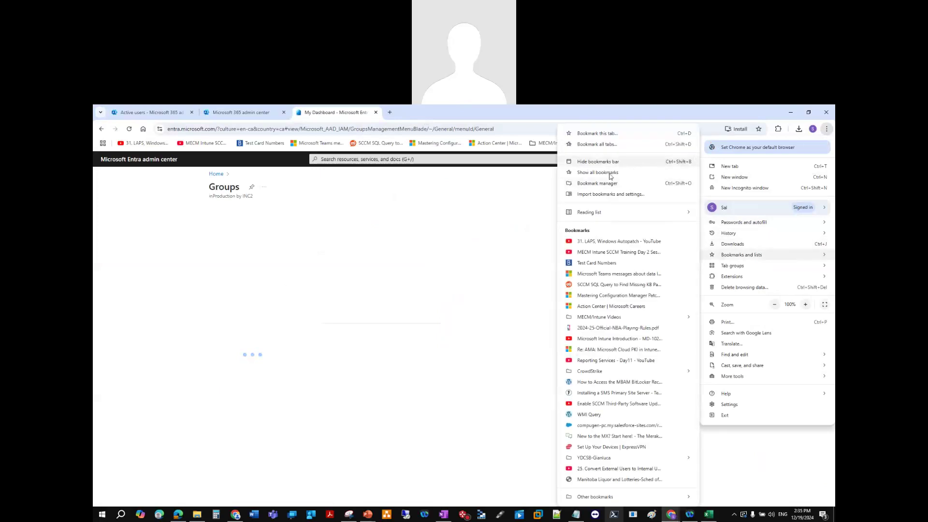
left_click(599, 162)
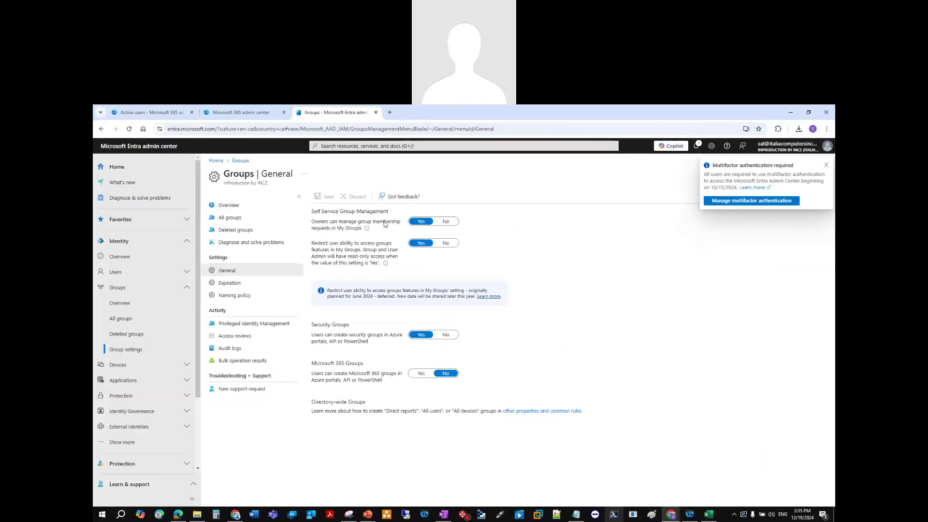
Try setting owners' management of group membership requests to No, discard the unsaved change and show the group expiration settings
left_click(447, 222)
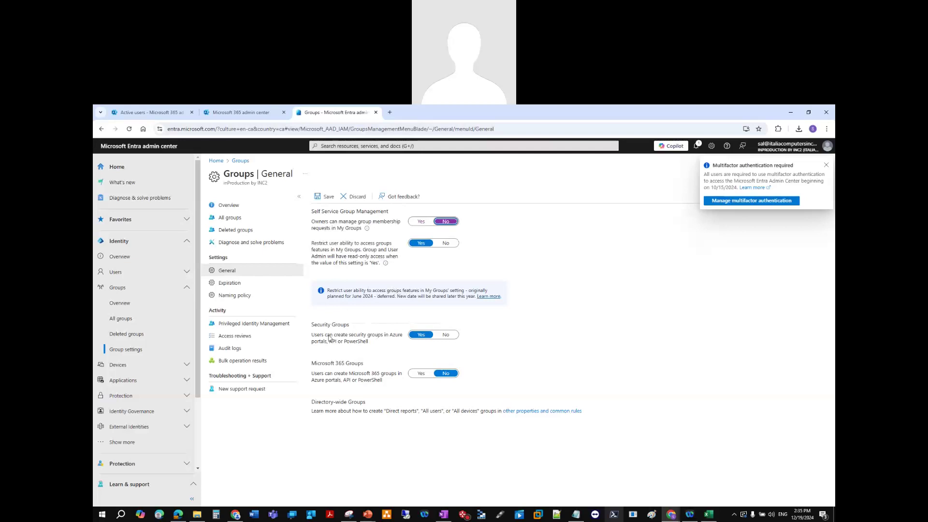
left_click(439, 340)
left_click(232, 283)
left_click(499, 178)
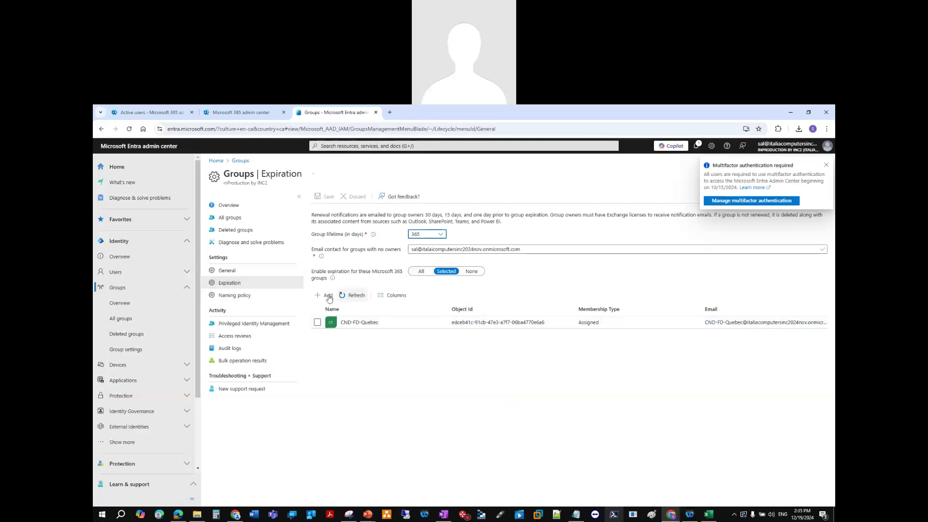
Review the groups' blocked words and naming policy as well as the Privileged Identity Management page
left_click(244, 296)
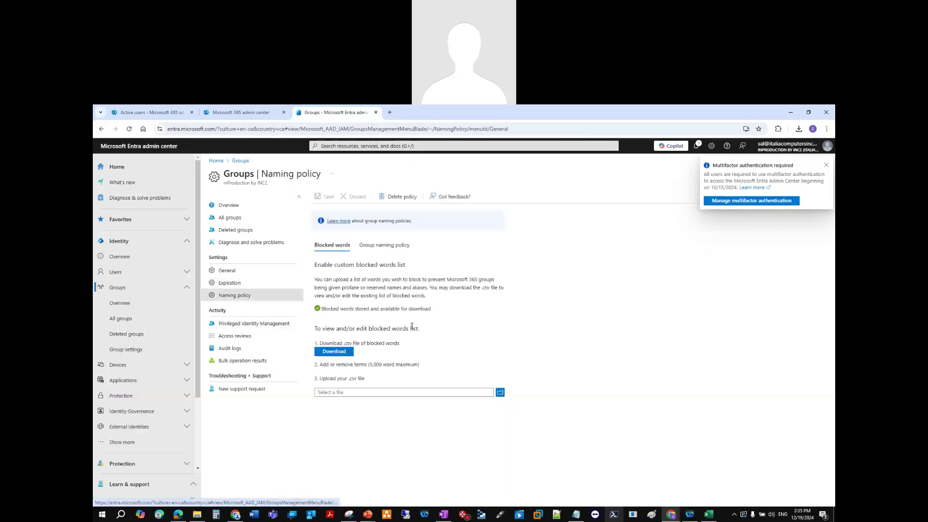
left_click(386, 247)
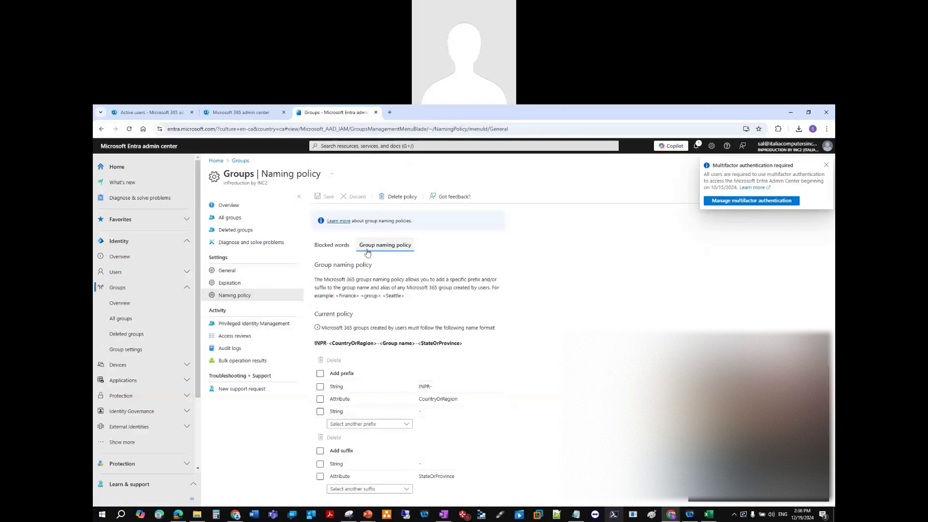
left_click(613, 514)
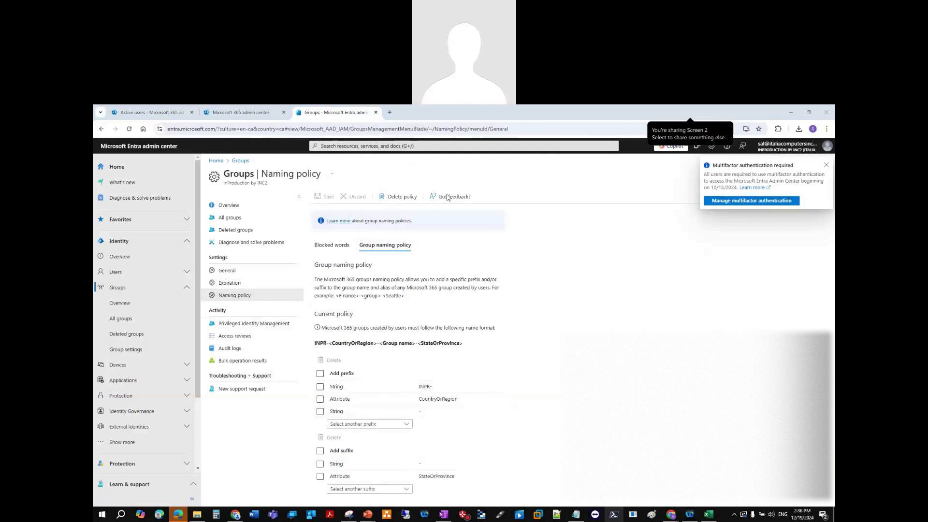
left_click(268, 324)
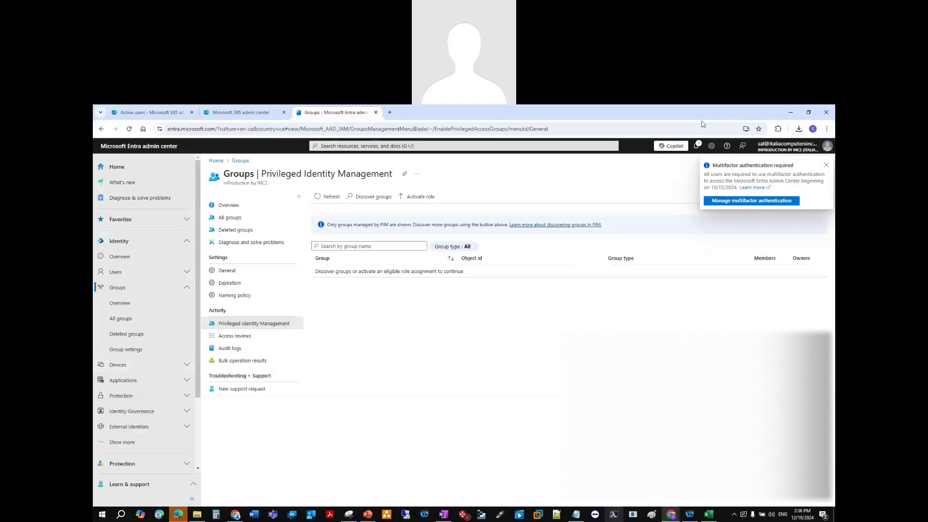
left_click(140, 271)
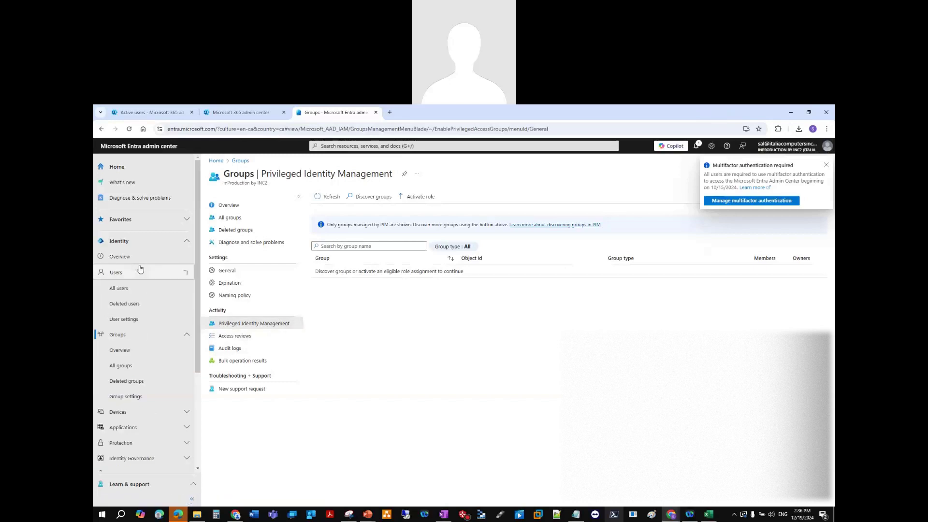
Enter the address intune.microsoft.com in a new browser tab
key("ctrl+t")
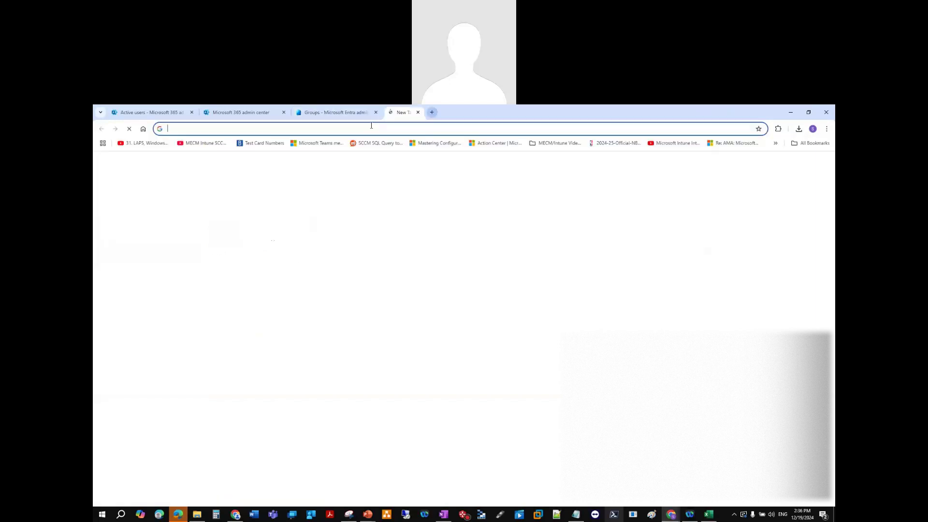
left_click(328, 128)
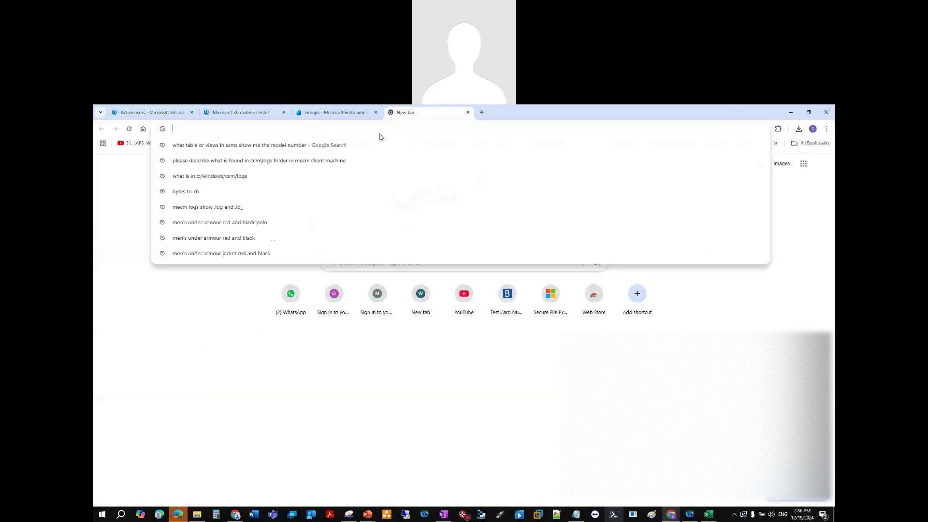
type("intune")
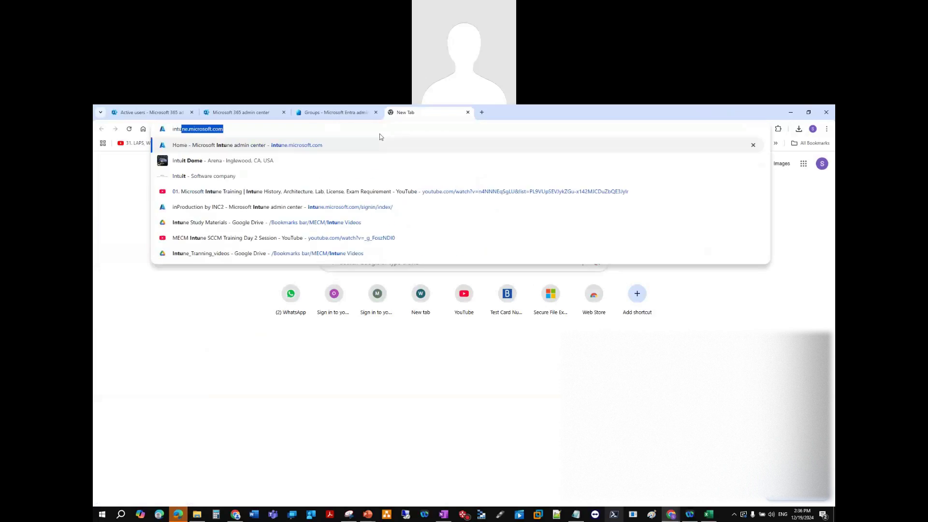
Try to hide the bookmarks bar on the new tab page
left_click(826, 129)
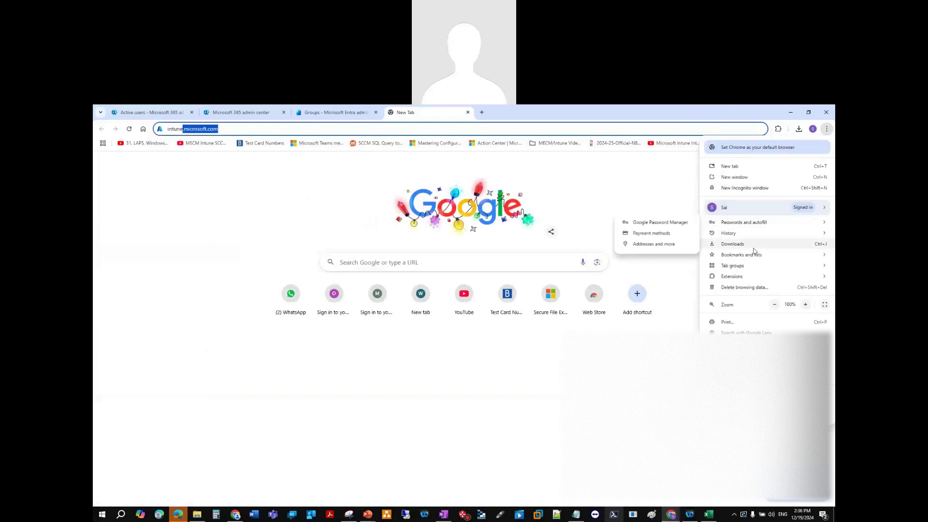
mouse_move(739, 254)
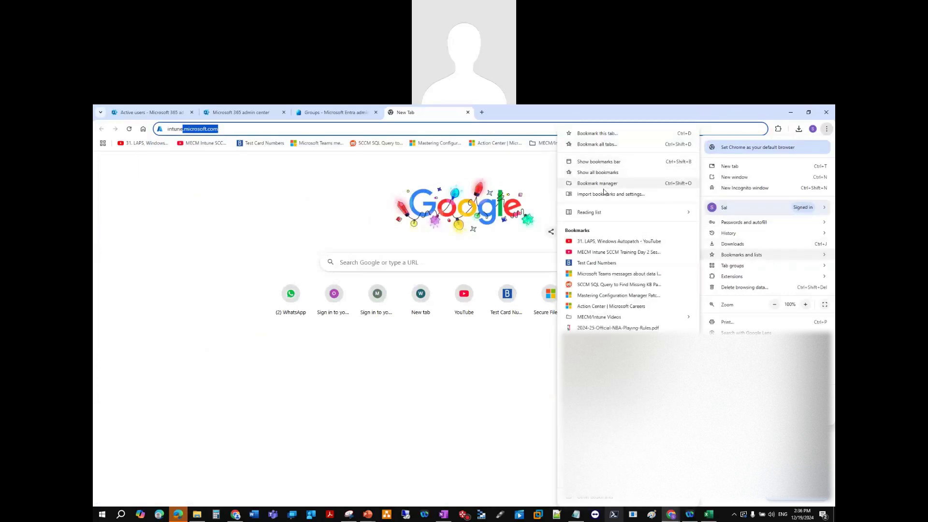
left_click(599, 163)
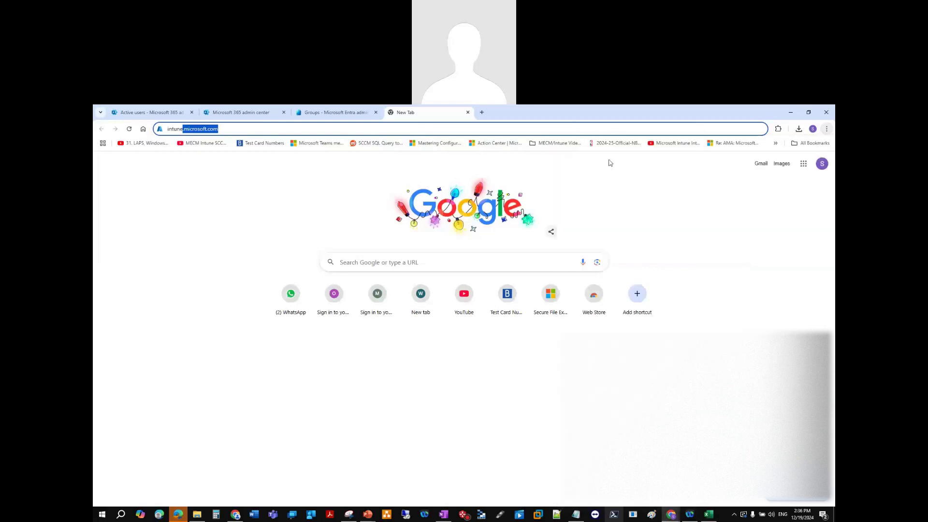
left_click(826, 129)
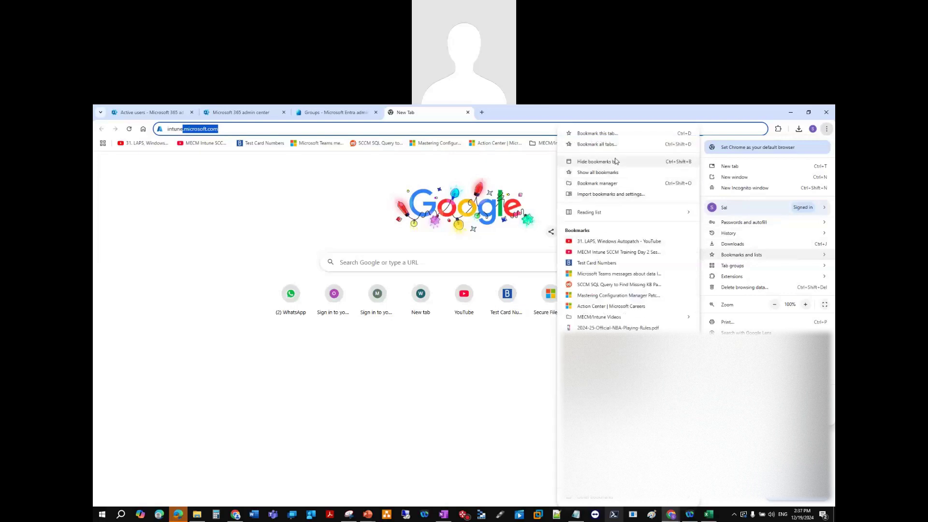
left_click(616, 161)
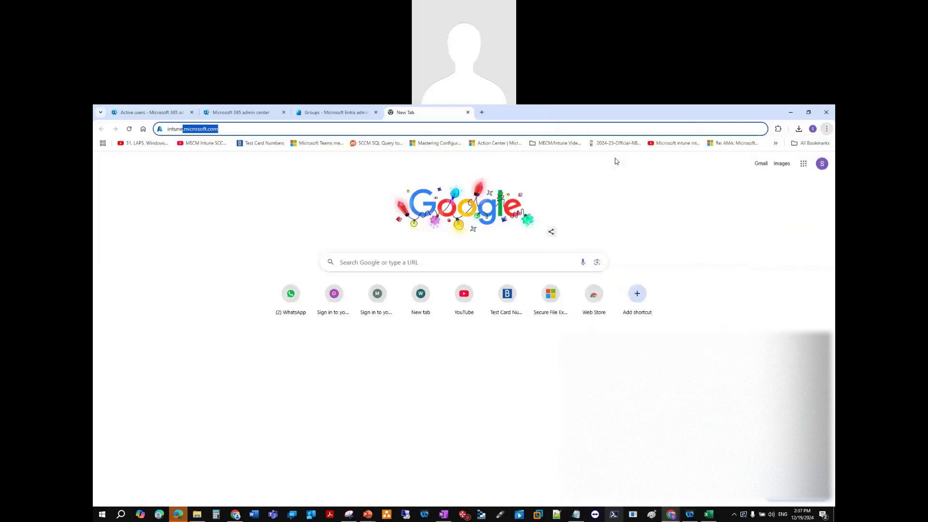
left_click(826, 129)
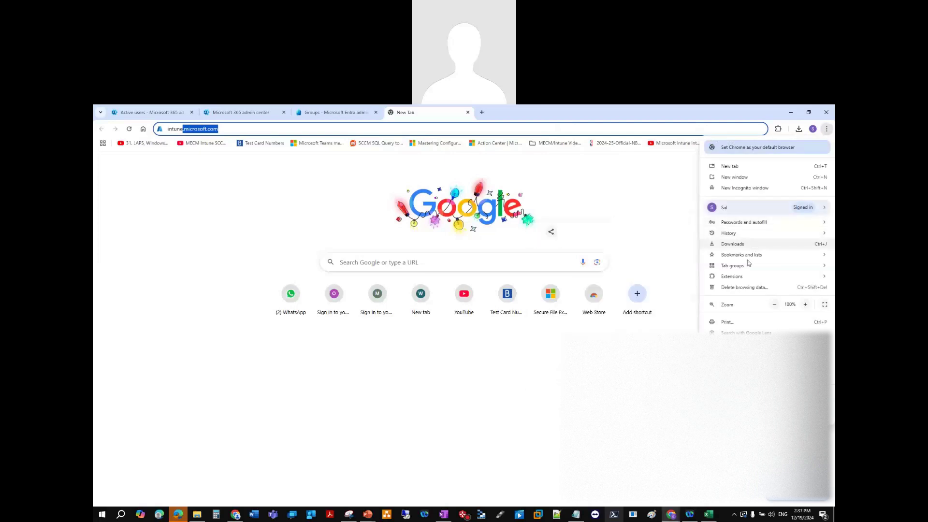
mouse_move(748, 257)
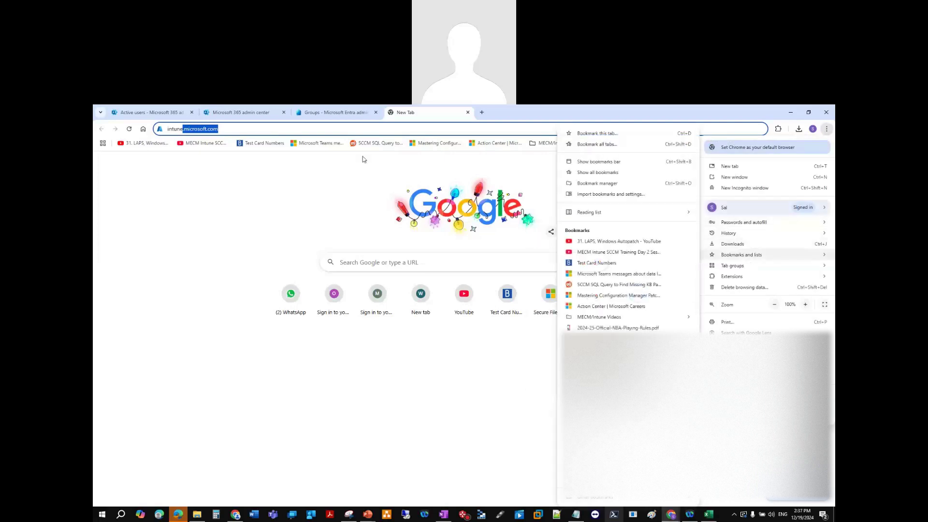
left_click(379, 168)
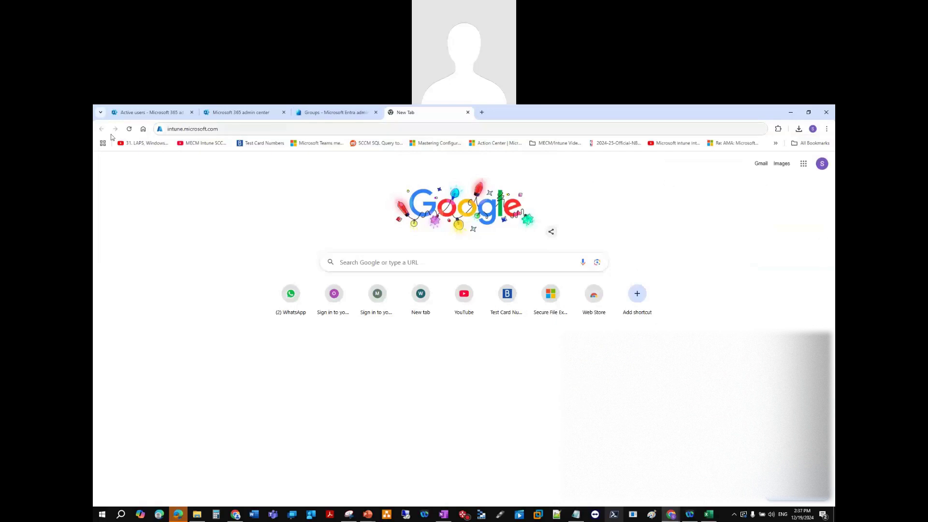
left_click(103, 143)
left_click(256, 214)
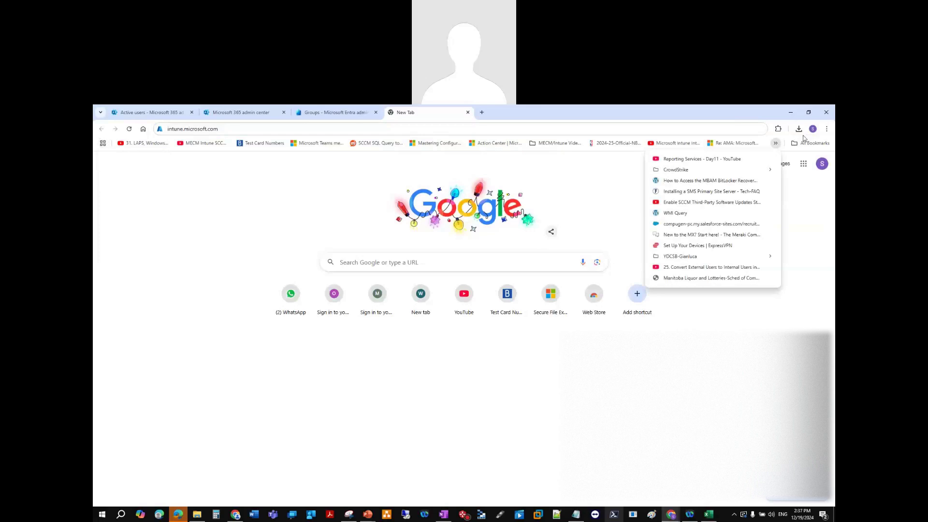
left_click(823, 135)
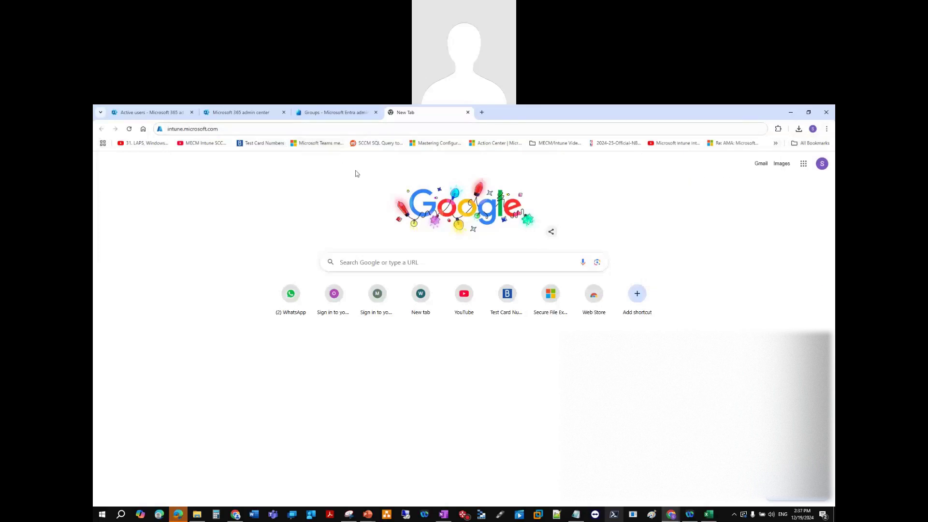
Load intune.microsoft.com and open the tenant administration page
left_click(225, 130)
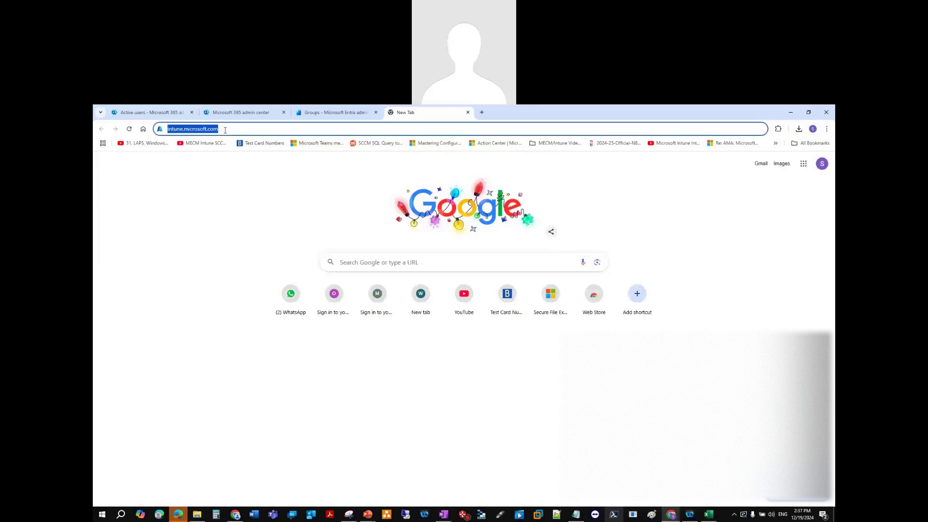
key("Return")
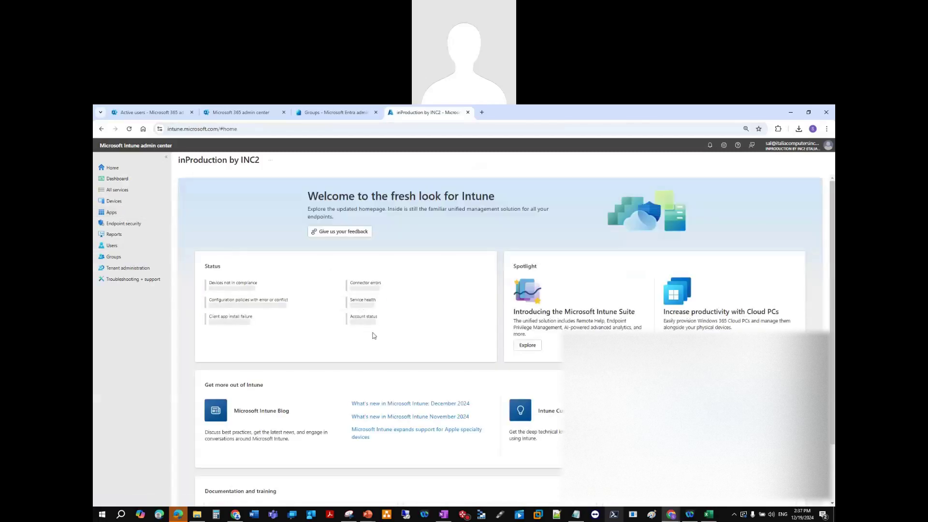
left_click(127, 267)
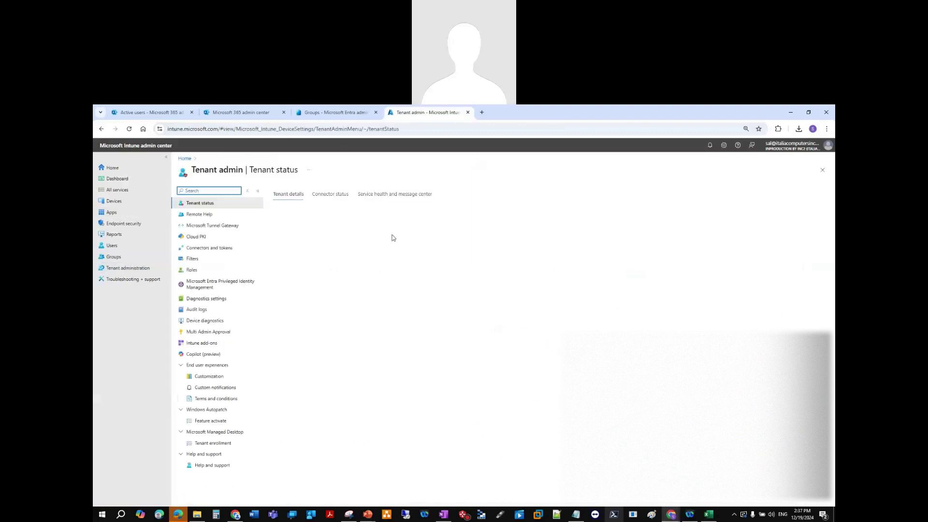
Review the tenant's service health and message center, opening the message about Microsoft Intune In Development for November 2024
left_click(376, 194)
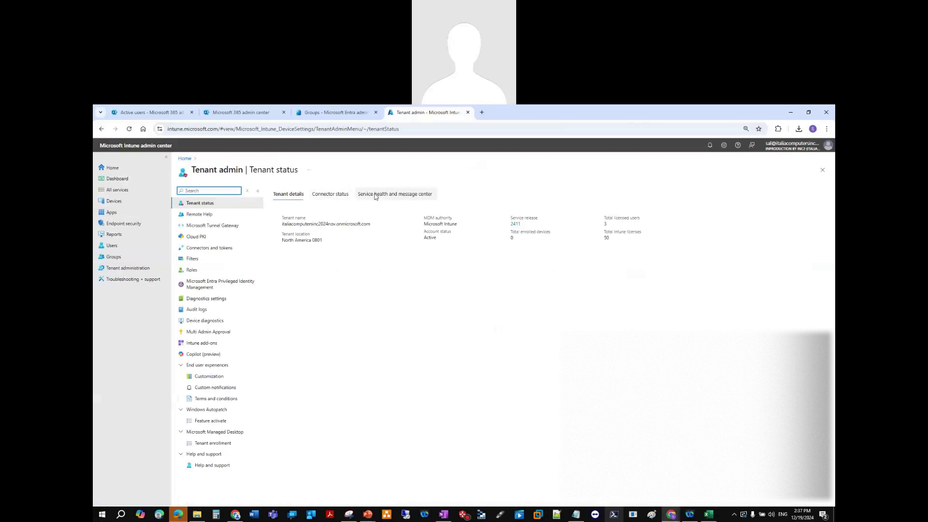
scroll(553, 425, "down", 1)
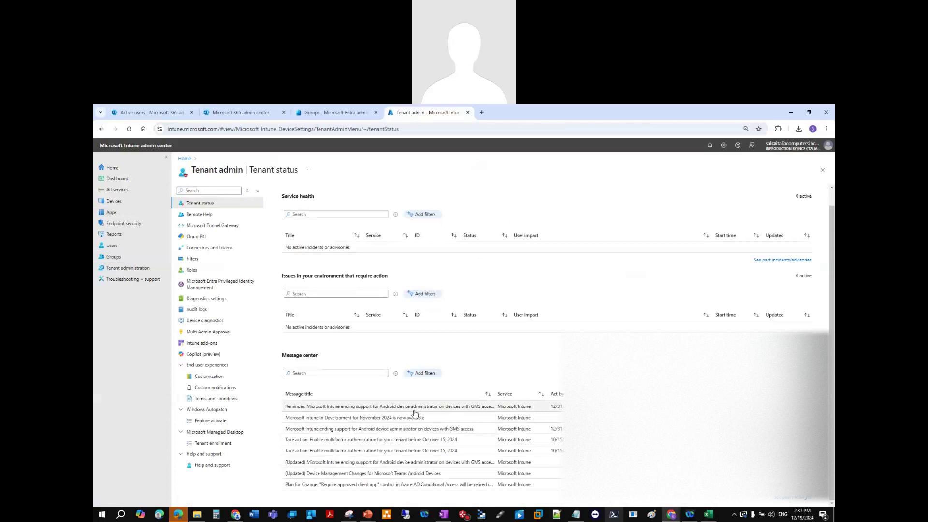
left_click(406, 423)
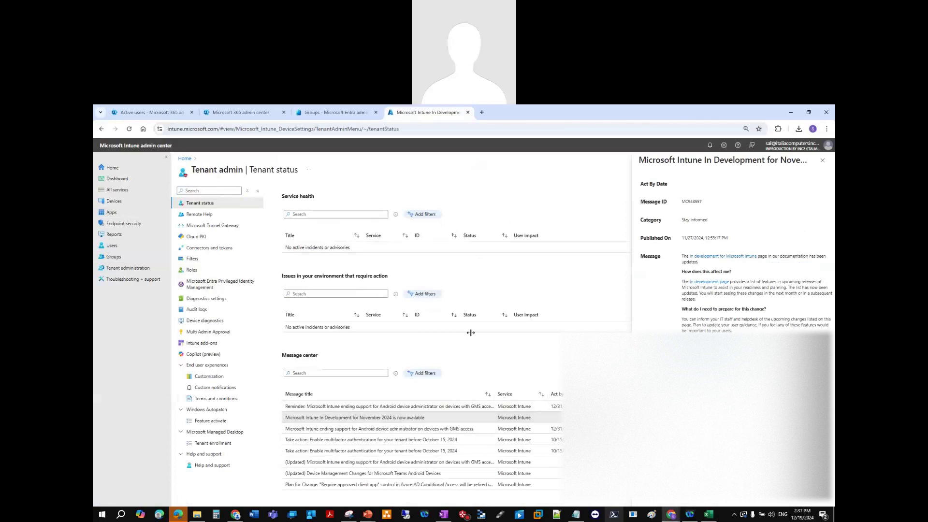
Return to the tenant details and show the Windows Autopatch feature activation page
scroll(433, 245, "up", 1)
left_click(300, 197)
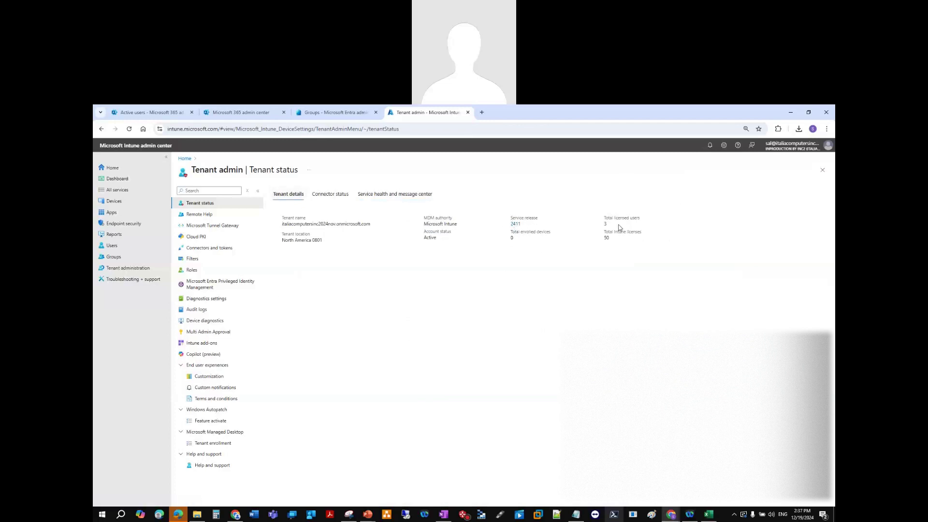
left_click(227, 421)
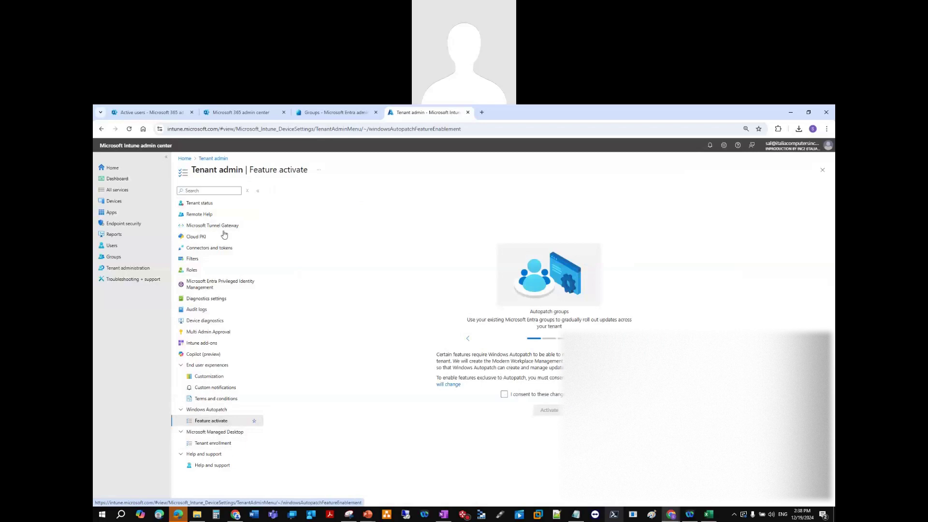
Switch to the Microsoft Entra admin center, view the deleted users and open the password reset properties
left_click(346, 109)
left_click(253, 112)
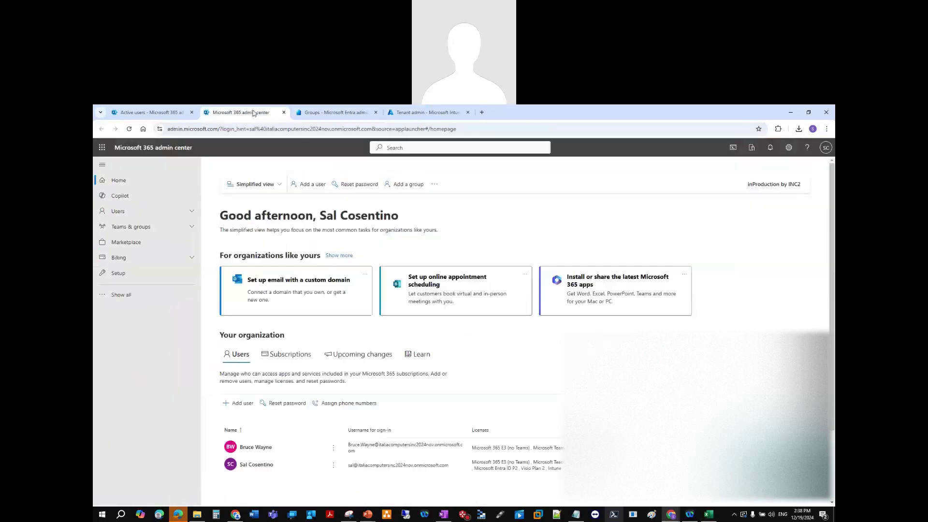
left_click(321, 112)
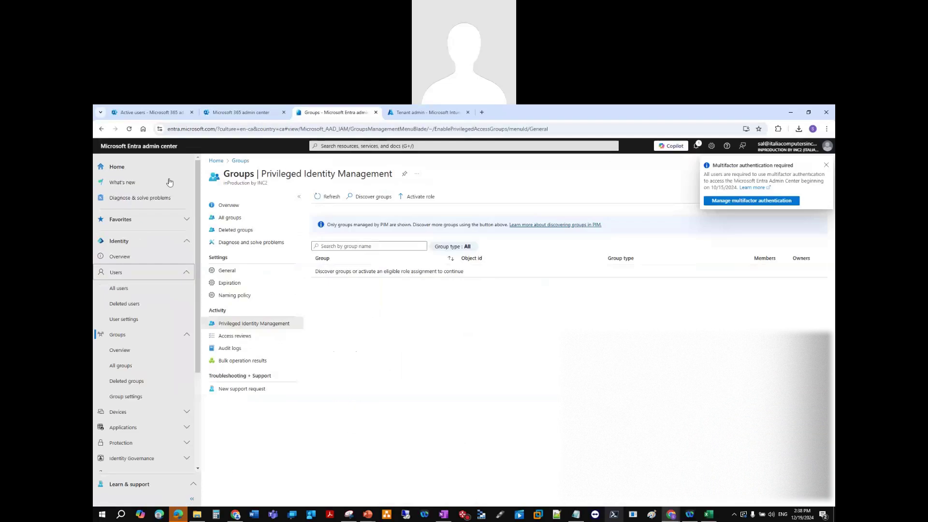
left_click(126, 303)
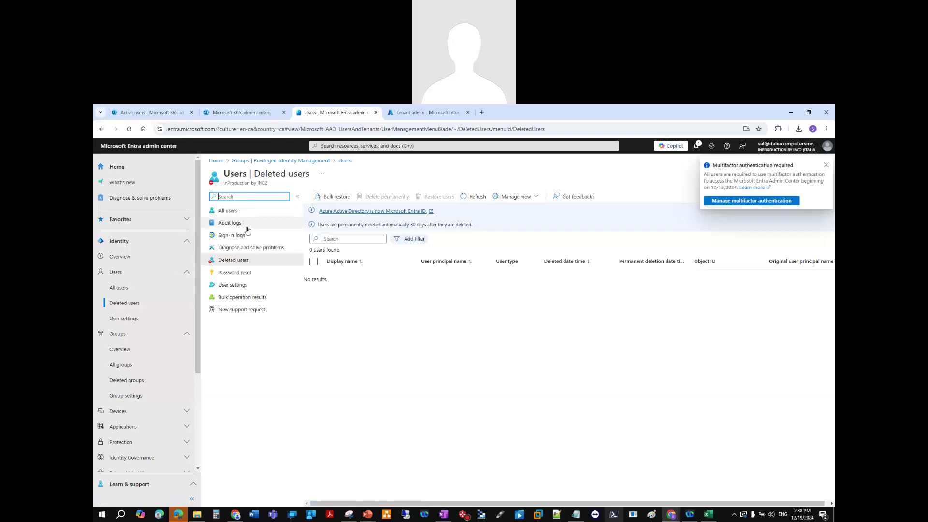
left_click(256, 274)
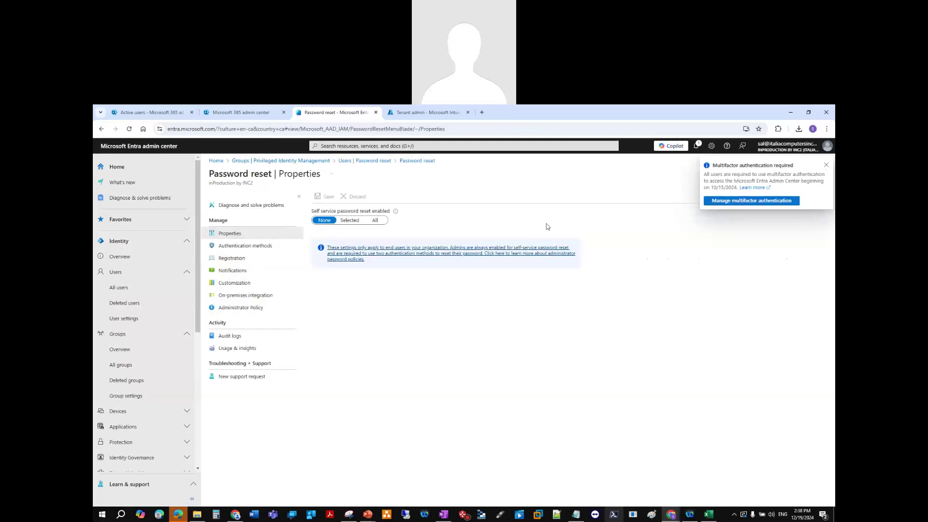
Try enabling self-service password reset for Selected and All, discard the unsaved edits and show the password reset notification settings
left_click(353, 222)
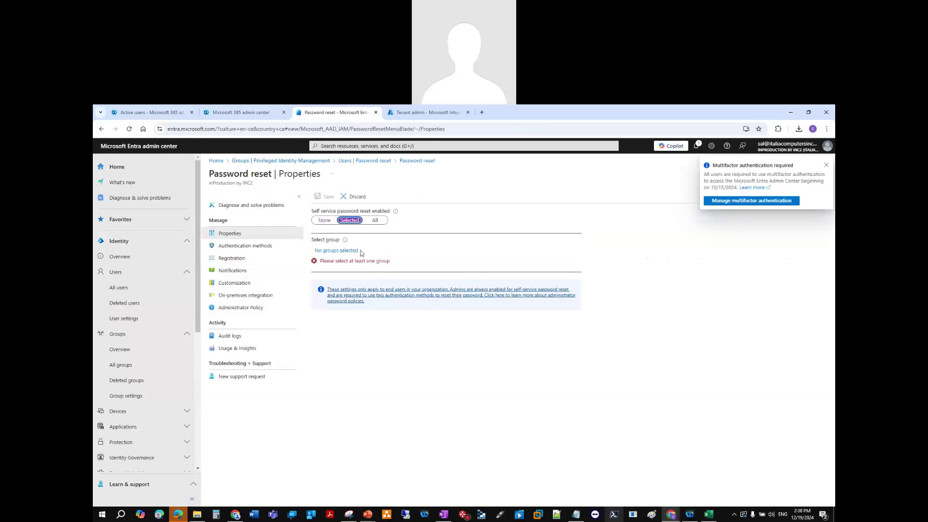
left_click(375, 220)
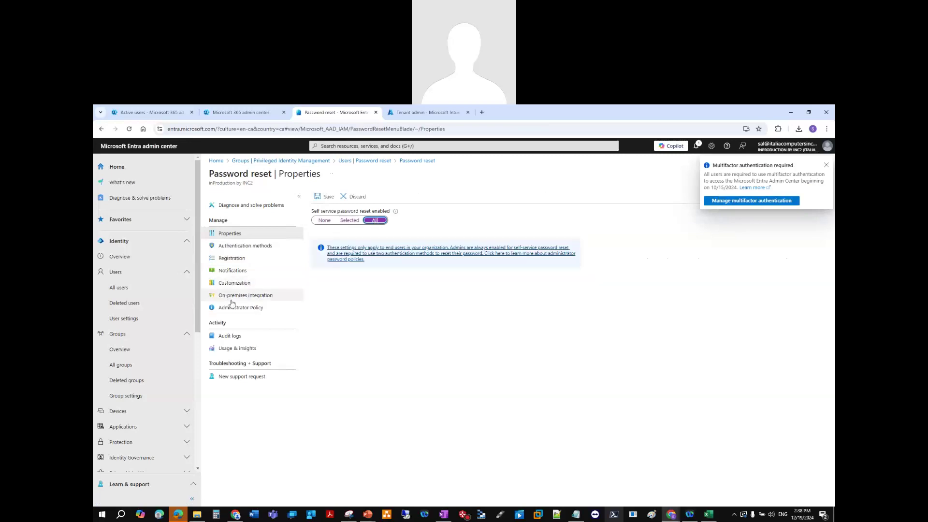
left_click(229, 279)
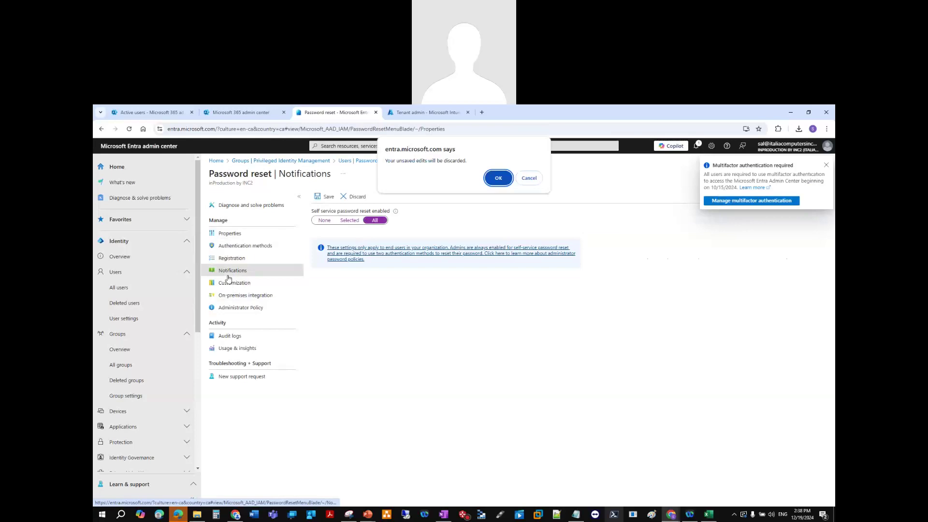
left_click(508, 177)
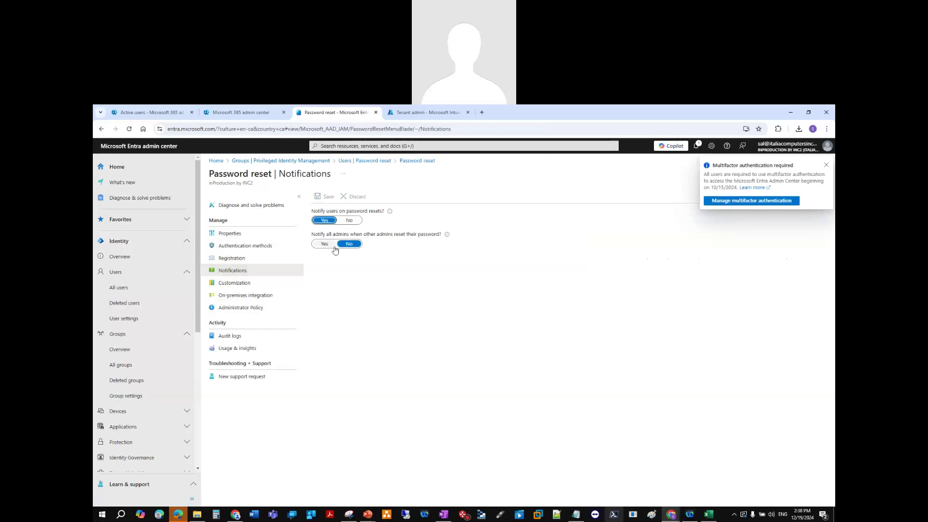
Try the custom helpdesk link option with Yes, set it back to No and view the on-premises integration page
left_click(231, 284)
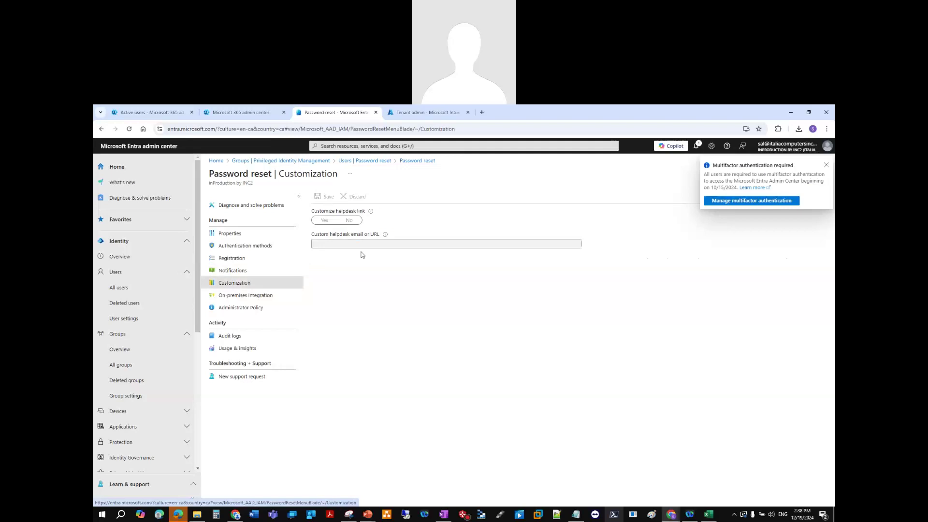
left_click(327, 221)
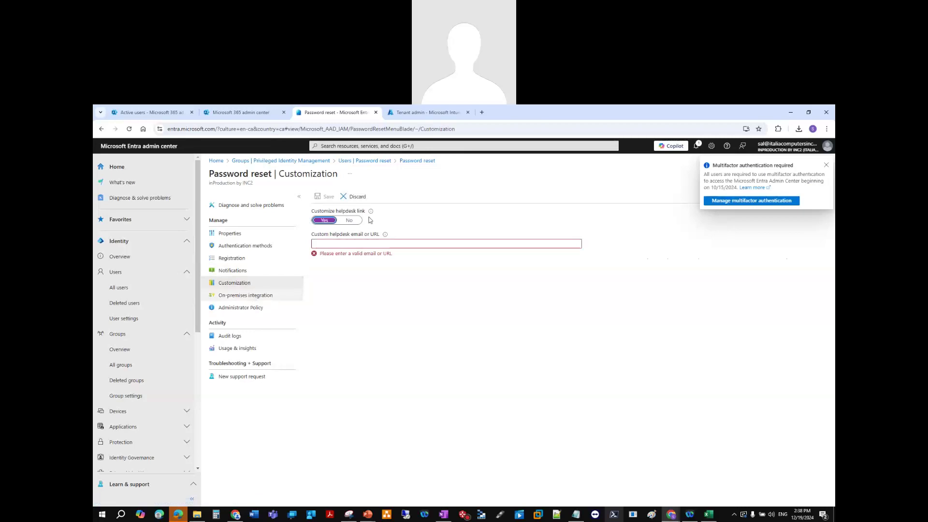
left_click(350, 221)
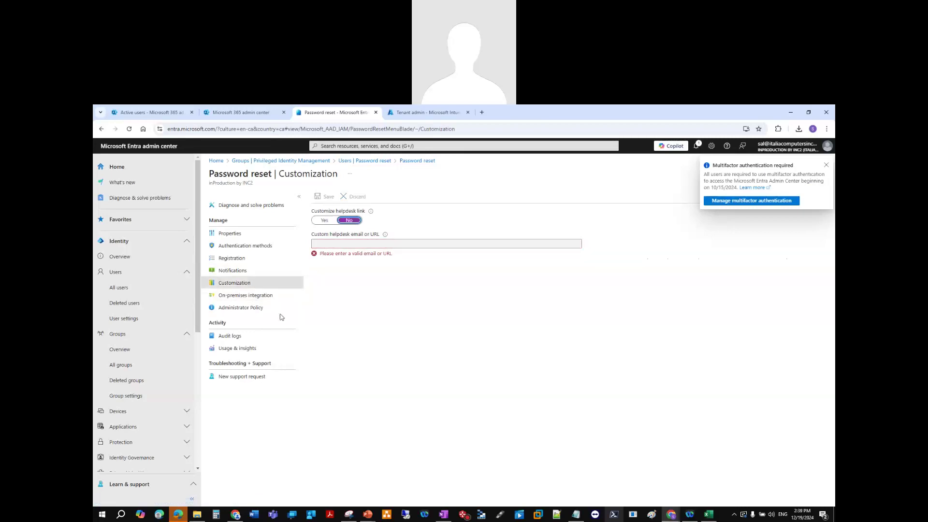
left_click(251, 299)
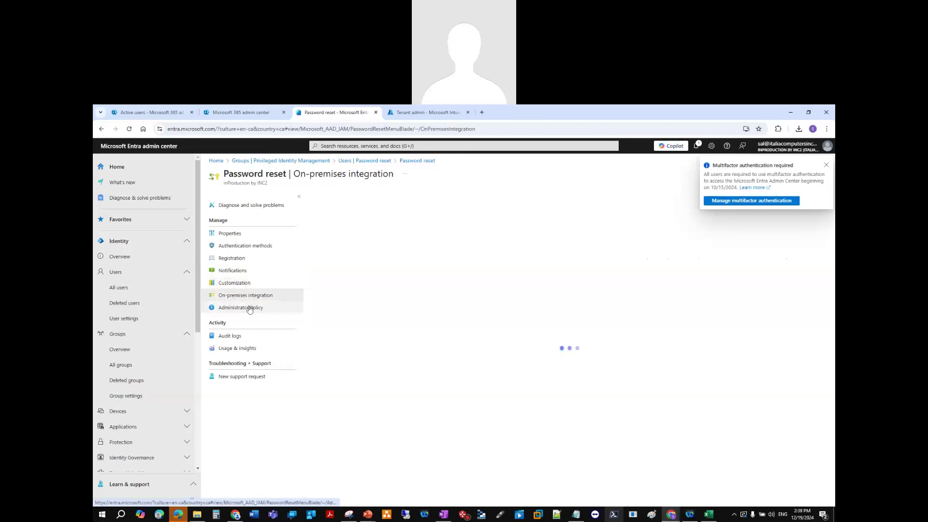
Require 2 authentication methods for password reset and enable security questions with 3 questions required to register
left_click(233, 245)
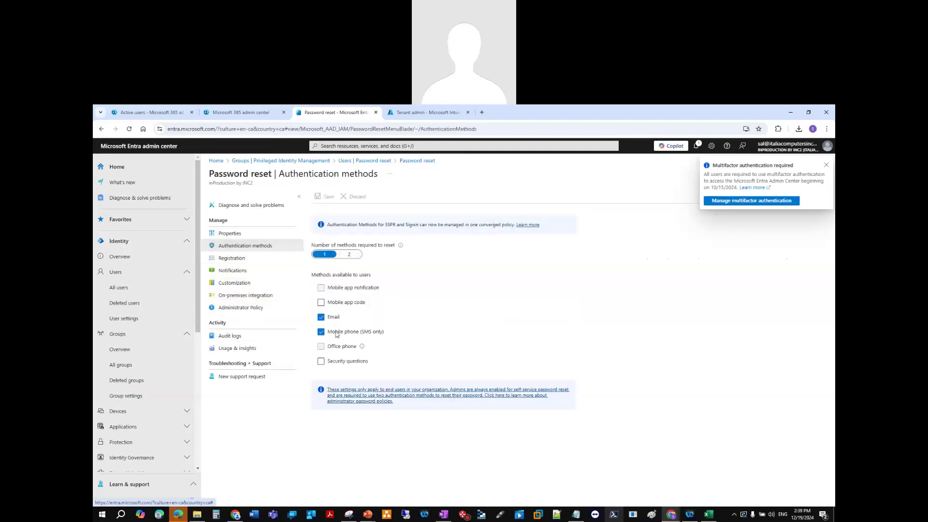
left_click(352, 255)
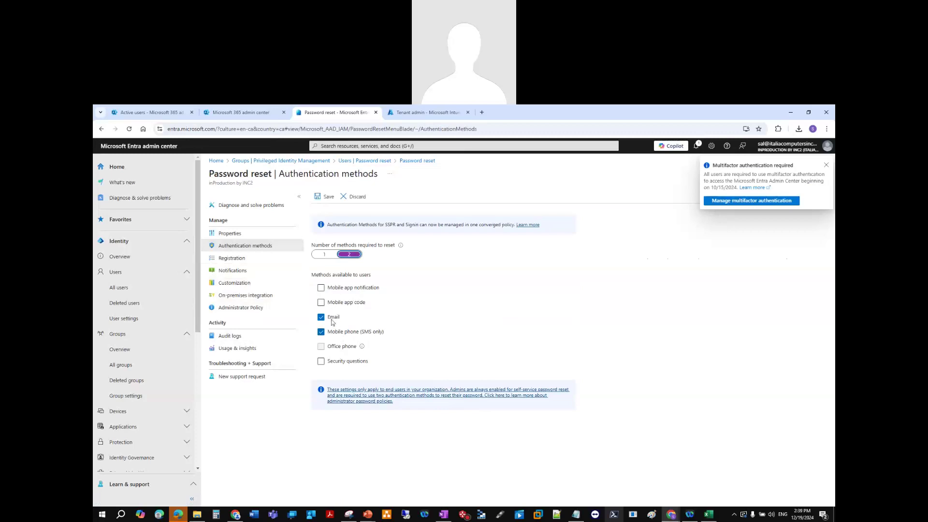
left_click(321, 362)
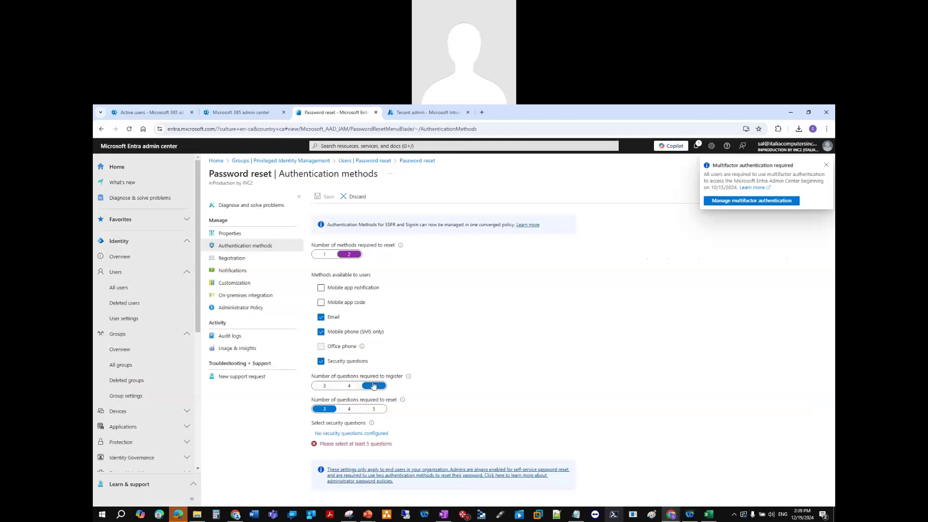
left_click(324, 385)
Add five predefined security questions: the cities of meeting the first spouse, parents' meeting and nearest sibling, plus favorite food and first job
left_click(377, 433)
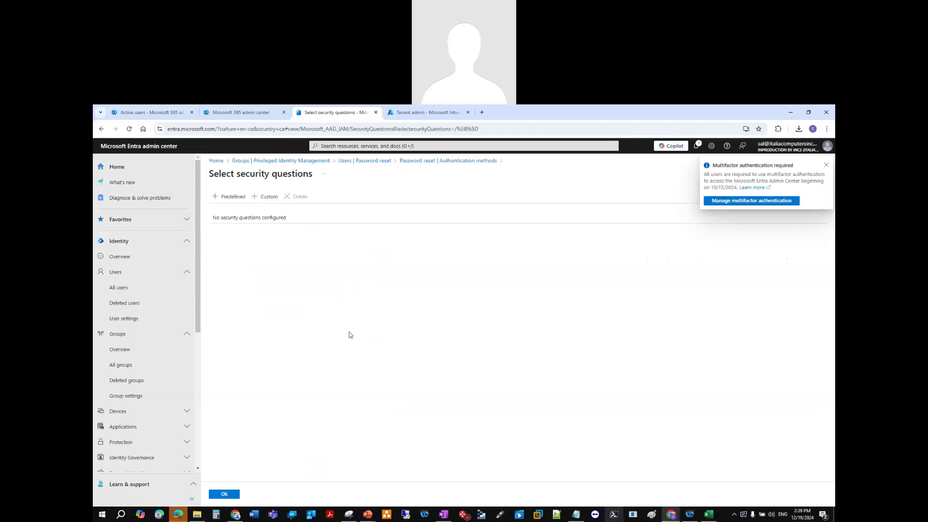
left_click(230, 196)
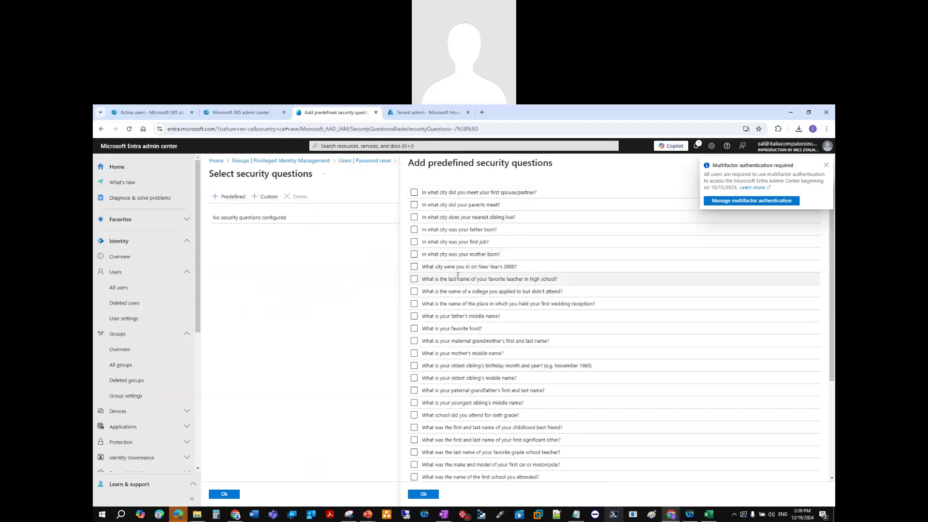
left_click(414, 193)
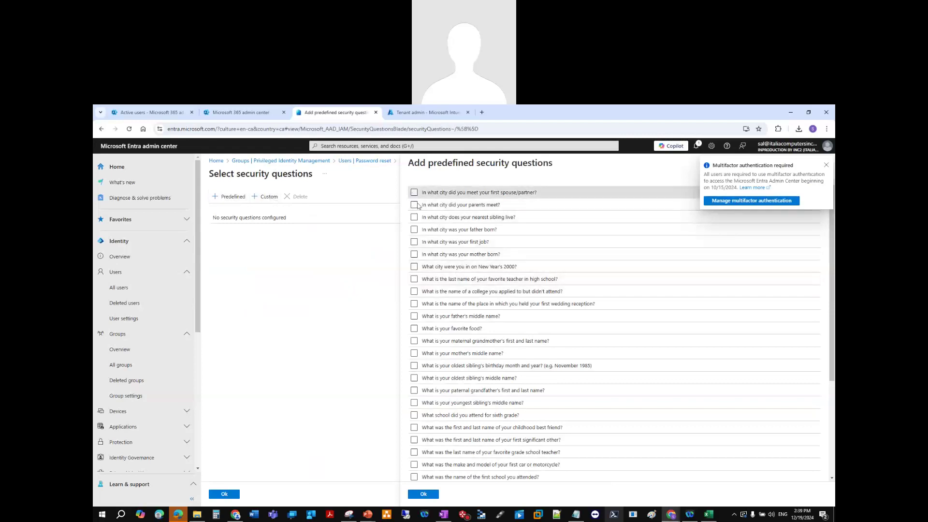
left_click(414, 204)
left_click(414, 217)
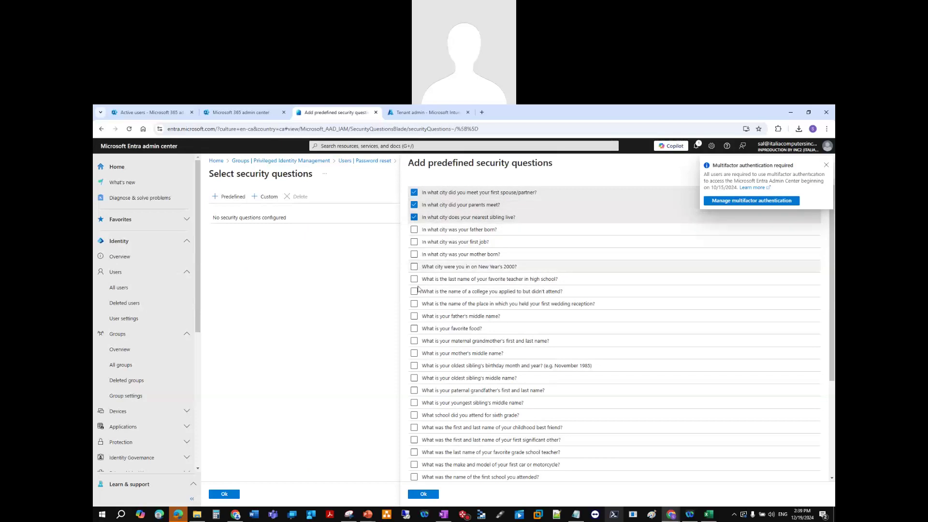
left_click(415, 329)
scroll(465, 389, "down", 3)
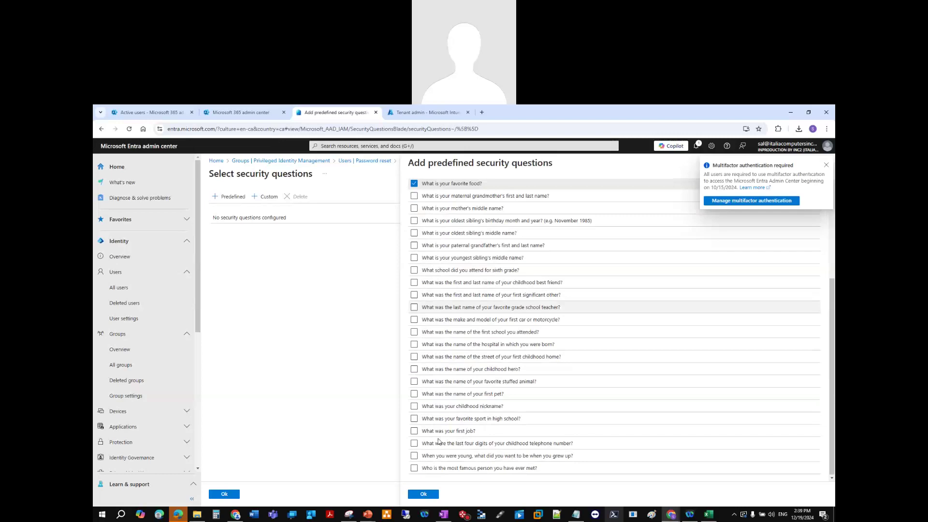
left_click(414, 430)
left_click(416, 494)
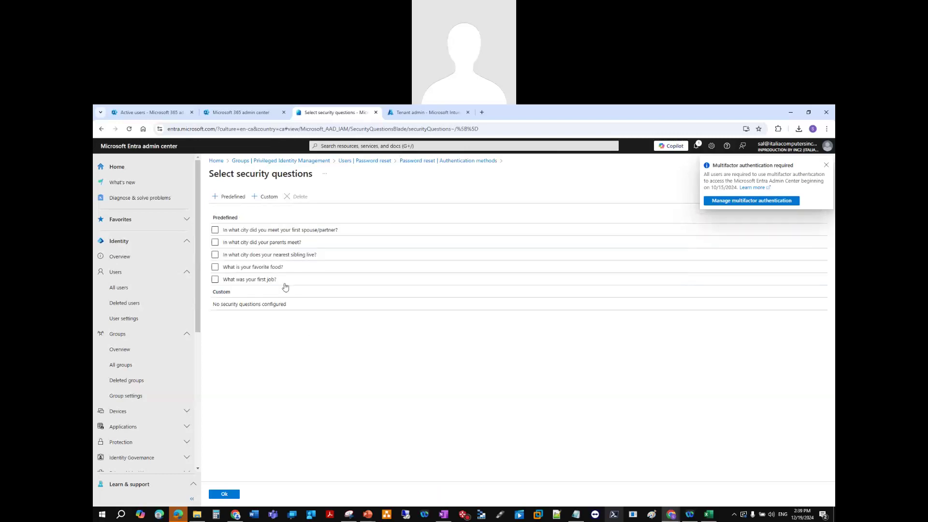
Accept the security question list and save the password reset authentication methods
left_click(215, 230)
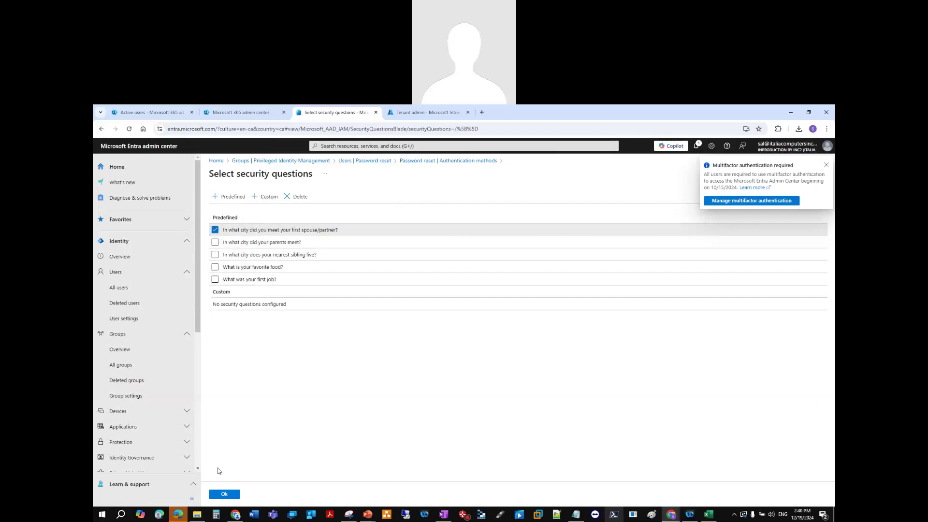
left_click(225, 493)
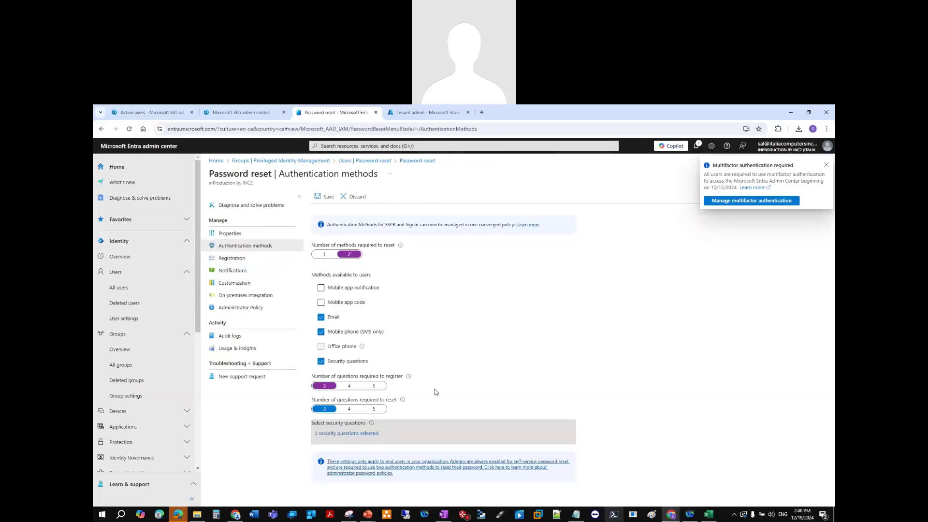
left_click(323, 197)
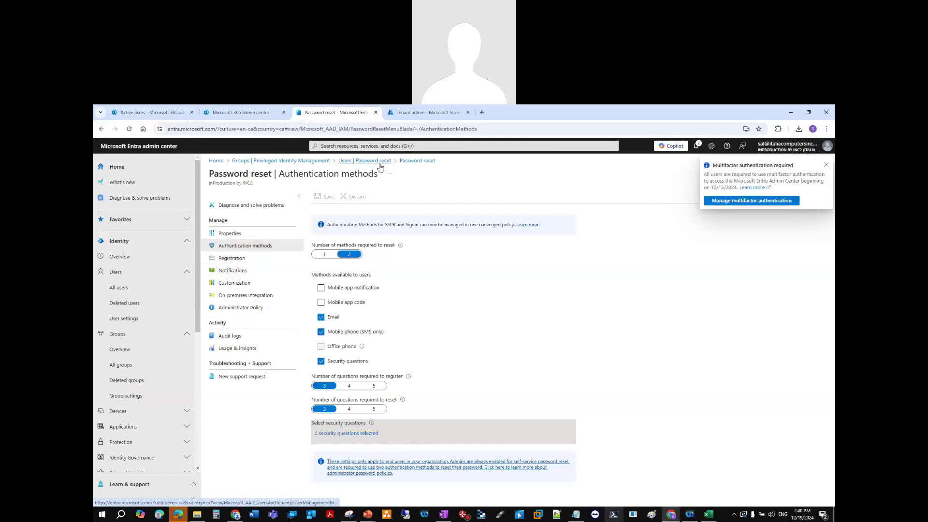
View the active users in the Microsoft 365 admin center, switch to the Intune admin center and show the tenant status
left_click(150, 112)
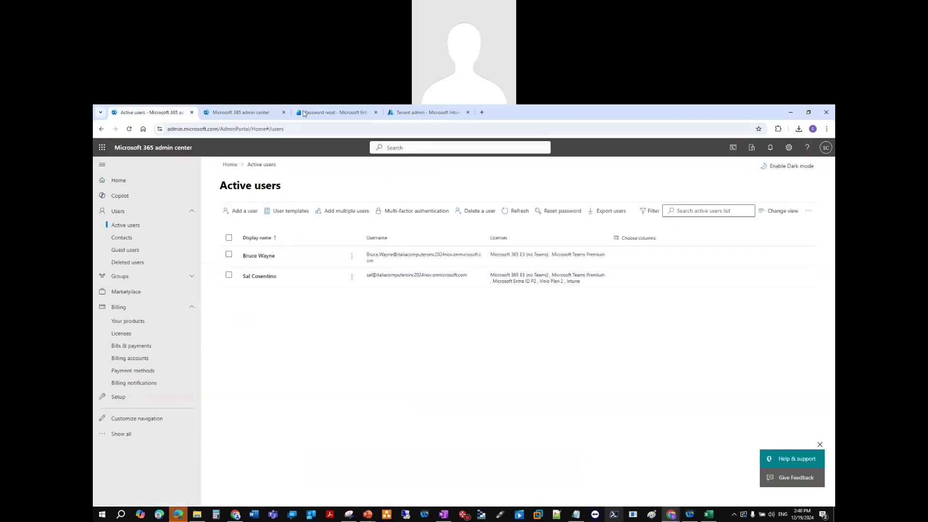
left_click(406, 115)
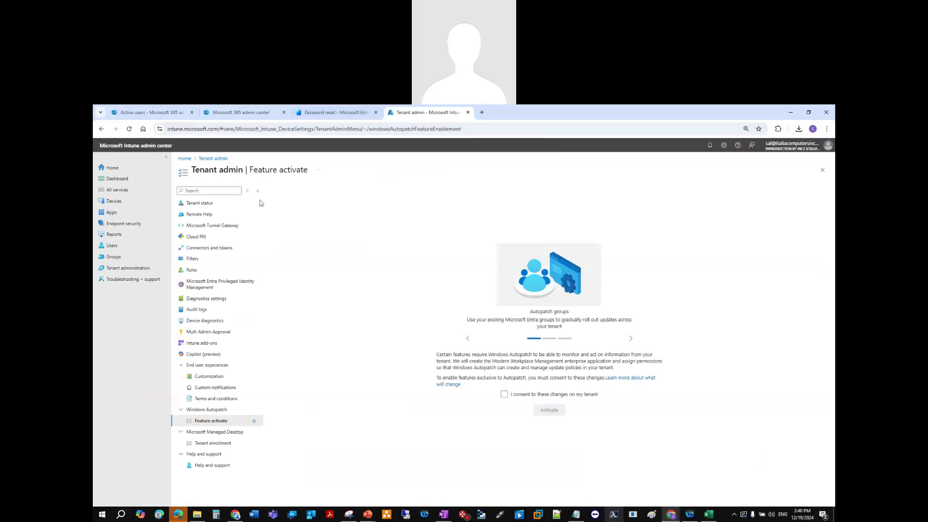
left_click(207, 202)
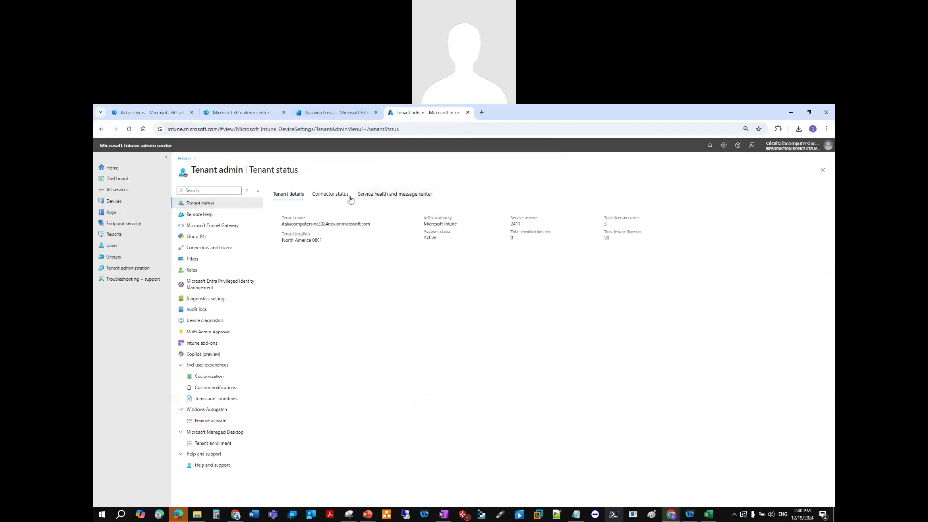
Review Intune's service health and message center, and open the past incidents and advisories for issues in the environment
left_click(369, 195)
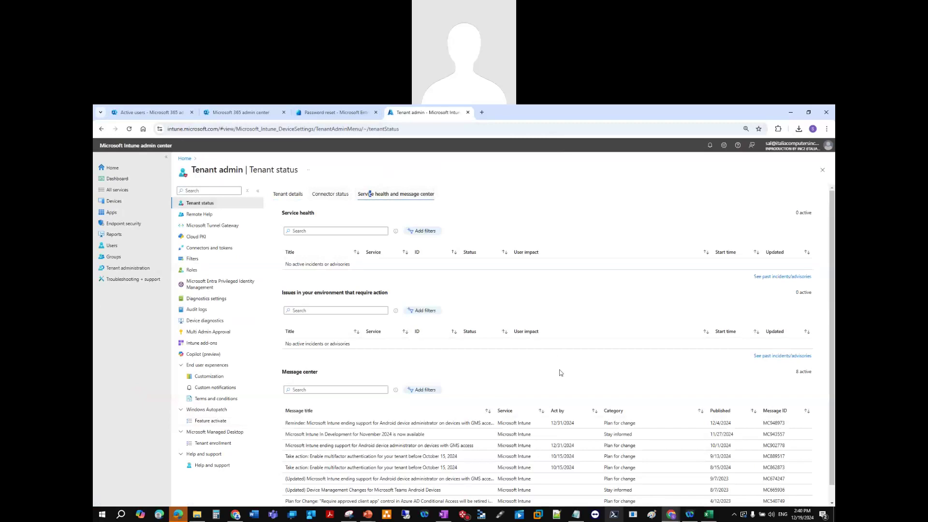
scroll(560, 373, "down", 1)
scroll(425, 273, "up", 1)
left_click(760, 356)
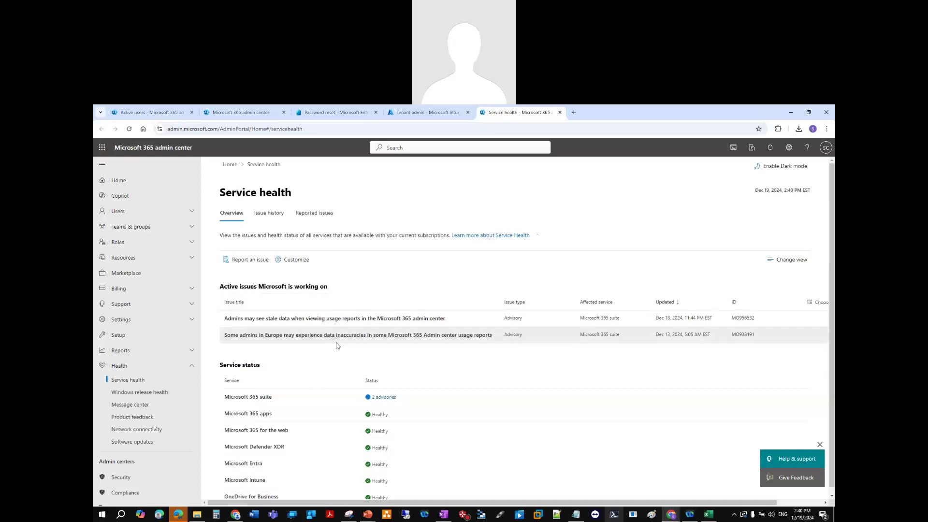
Examine the advisories affecting the Microsoft 365 suite on the Service health page, then close their details
scroll(314, 377, "down", 1)
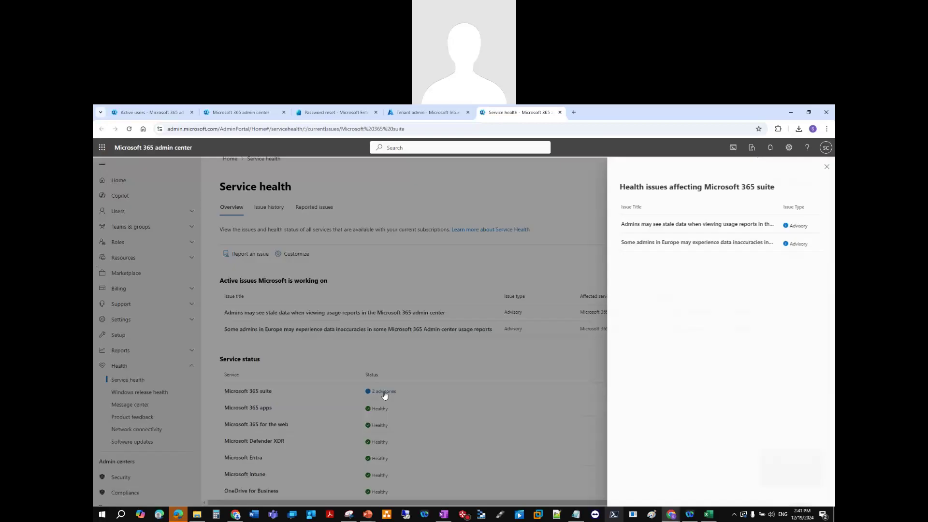
left_click(384, 391)
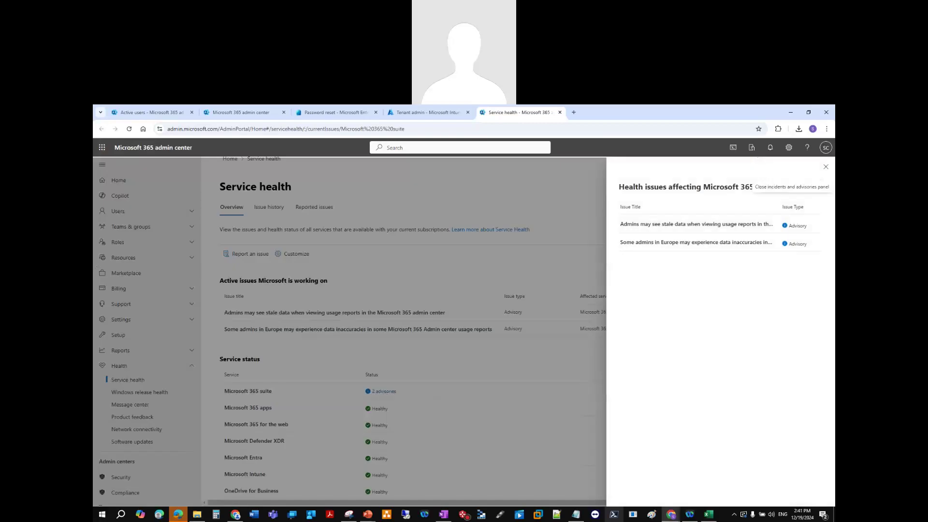
key("alt+Tab")
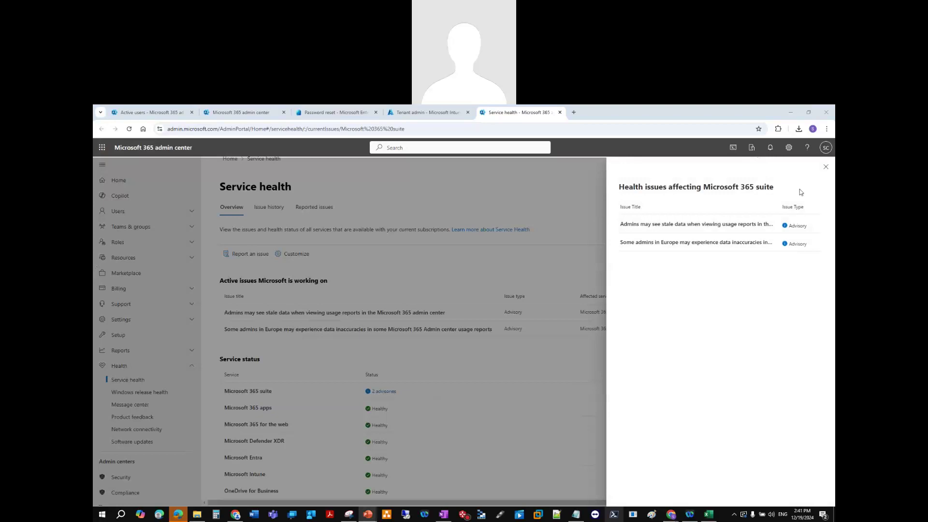
left_click(825, 167)
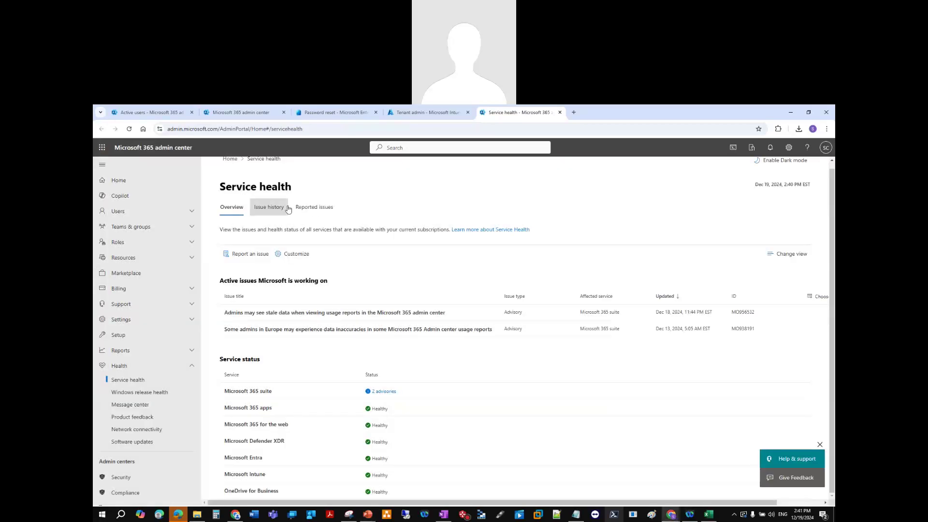
View the service health issue history and reported issues, followed by the Microsoft 365 software updates page
left_click(269, 207)
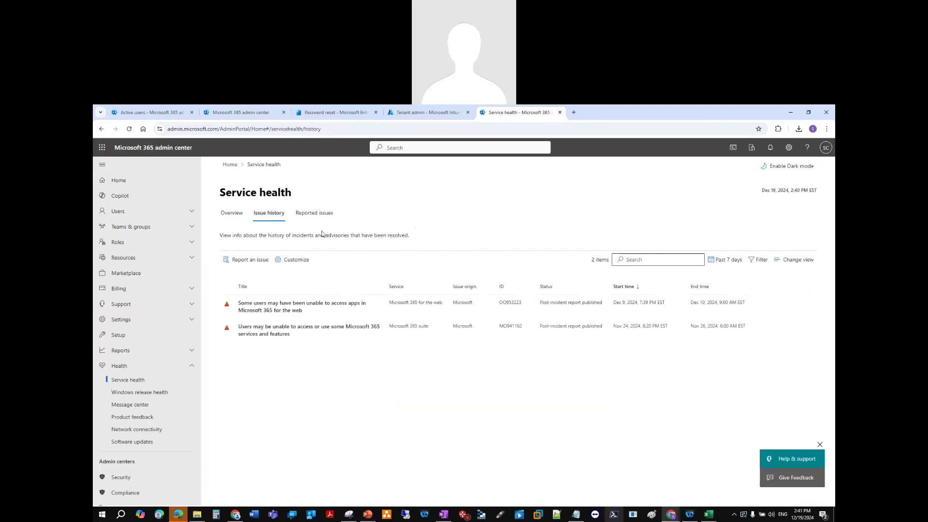
left_click(319, 222)
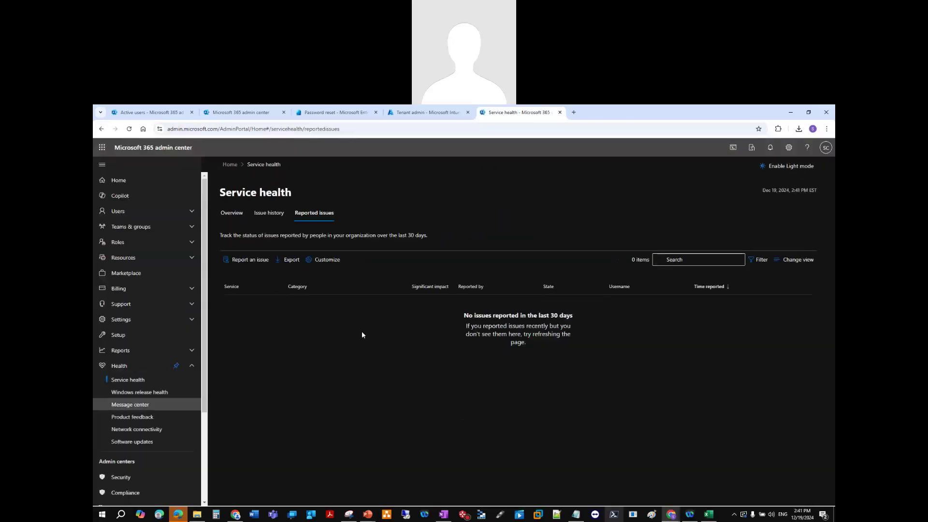
left_click(157, 442)
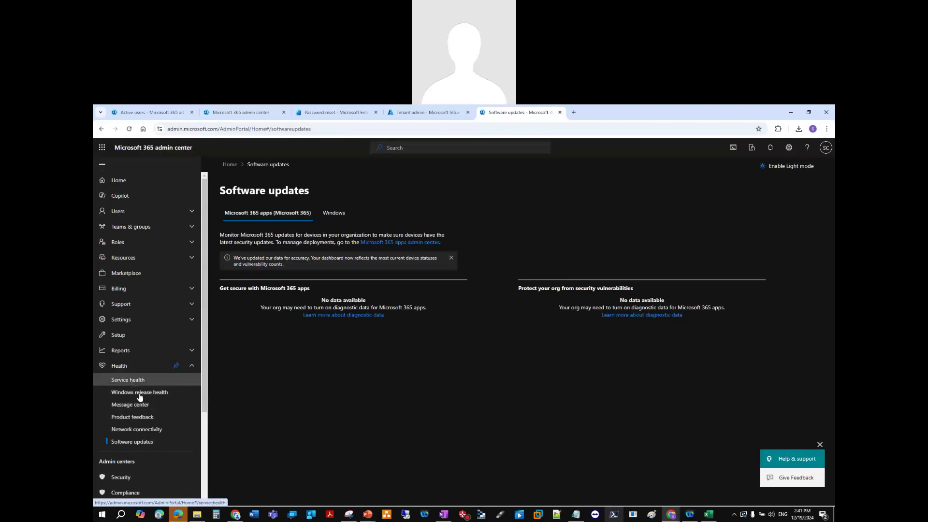
Expand the reports, settings and support sections, and show Help & support and the service request history
left_click(128, 352)
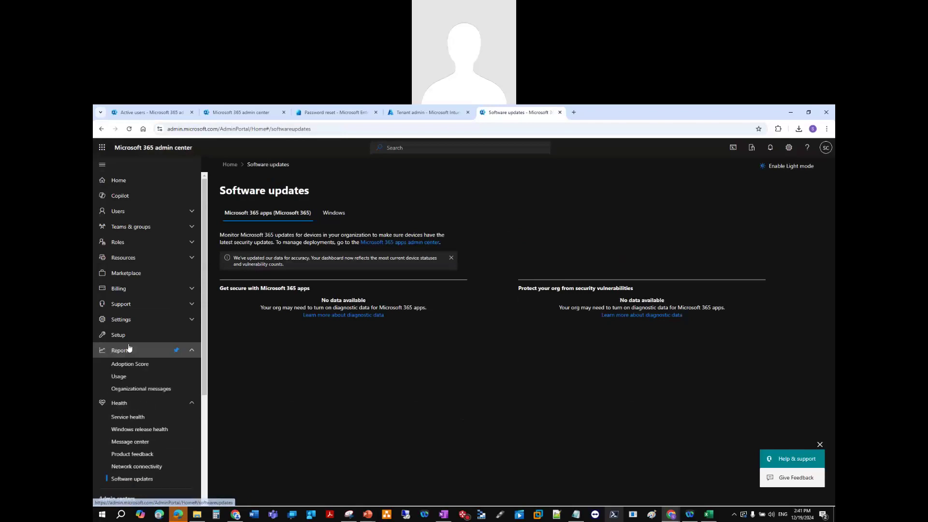
left_click(121, 319)
left_click(125, 308)
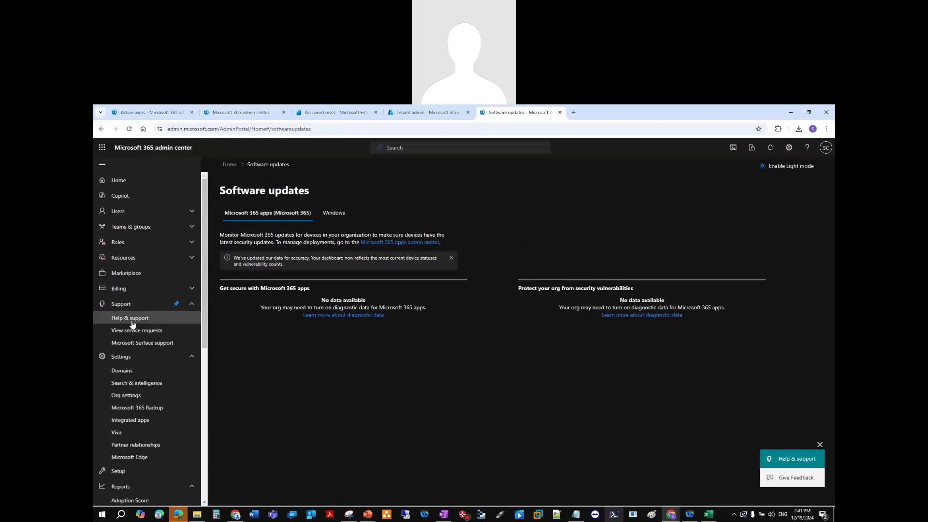
left_click(135, 319)
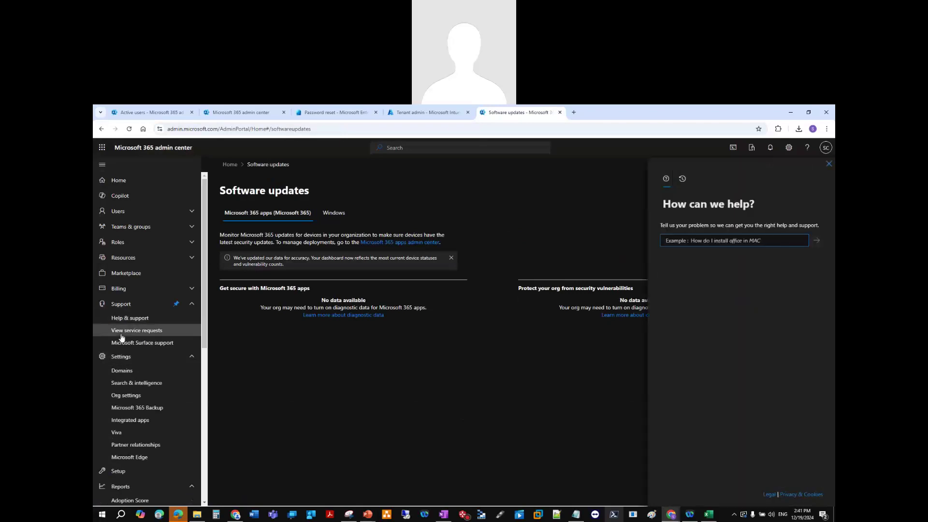
left_click(128, 331)
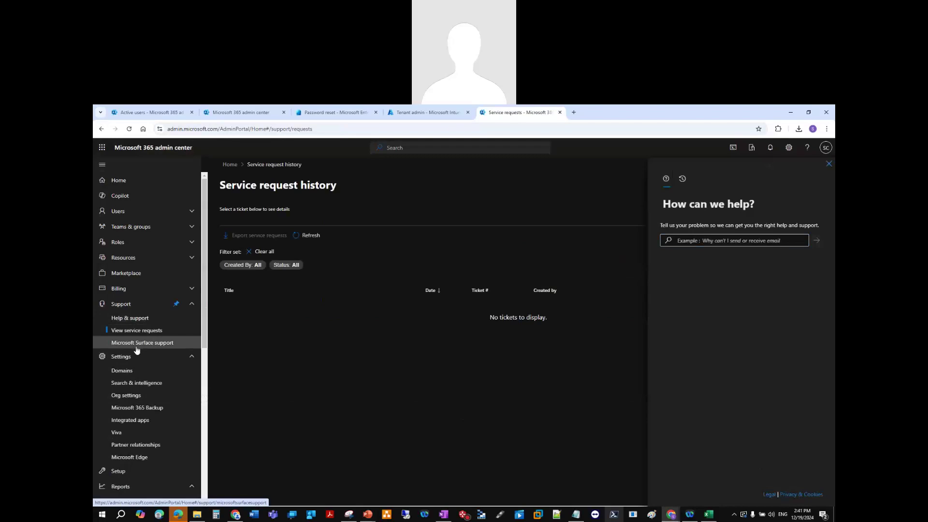
Open the Teams admin center from the Microsoft 365 admin center
scroll(155, 426, "down", 2)
scroll(151, 423, "down", 5)
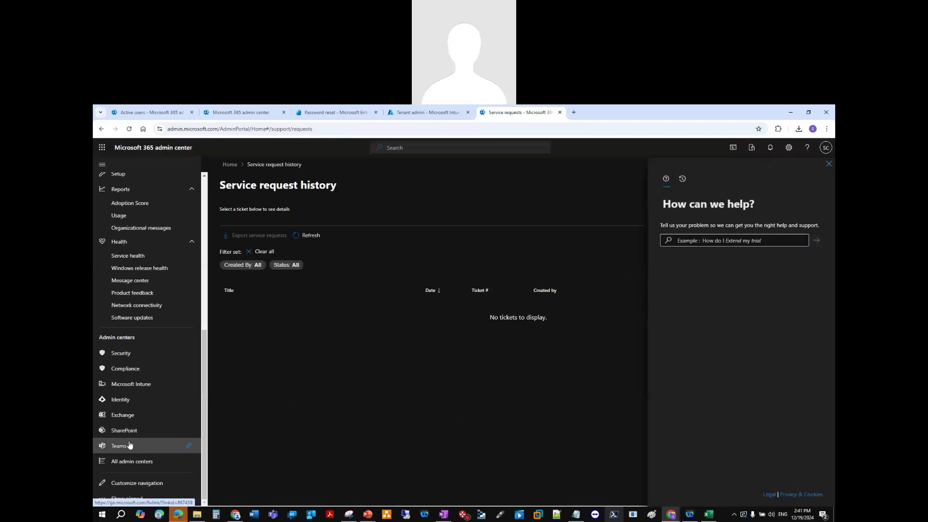
left_click(129, 442)
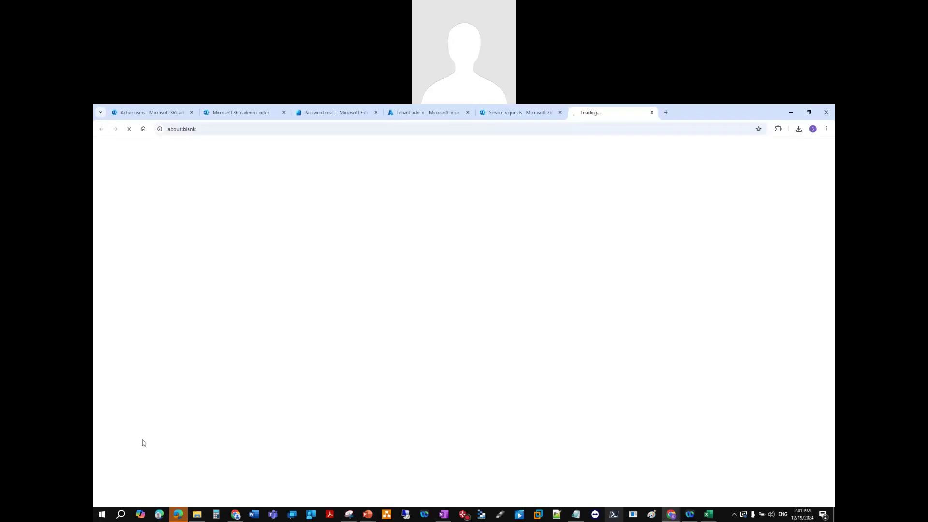
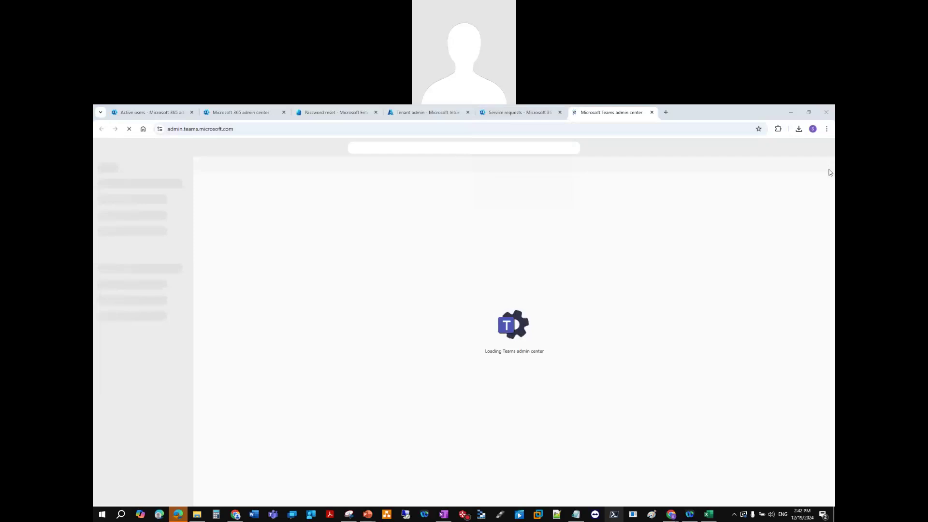
In the Entra user settings, disallow registering applications and creating security groups, and restrict non-admin users from creating tenants
left_click(348, 114)
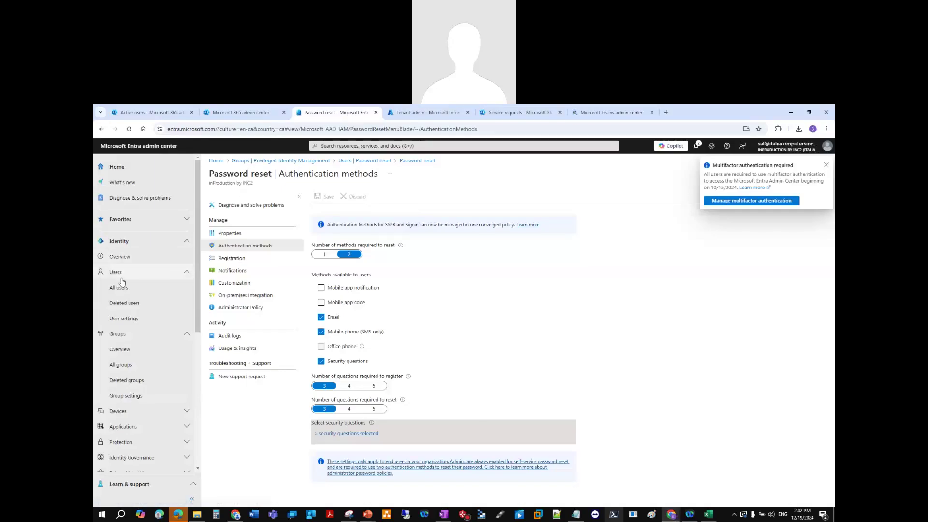
left_click(144, 319)
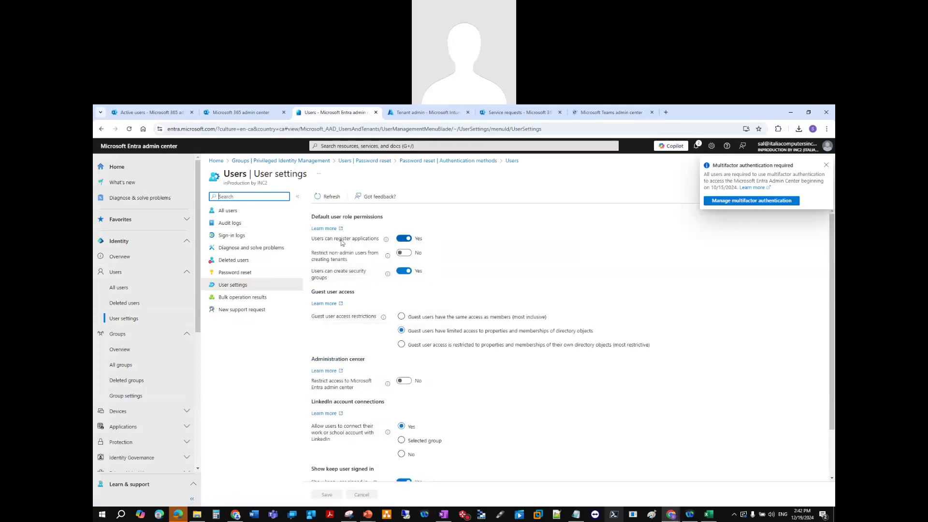
left_click(403, 239)
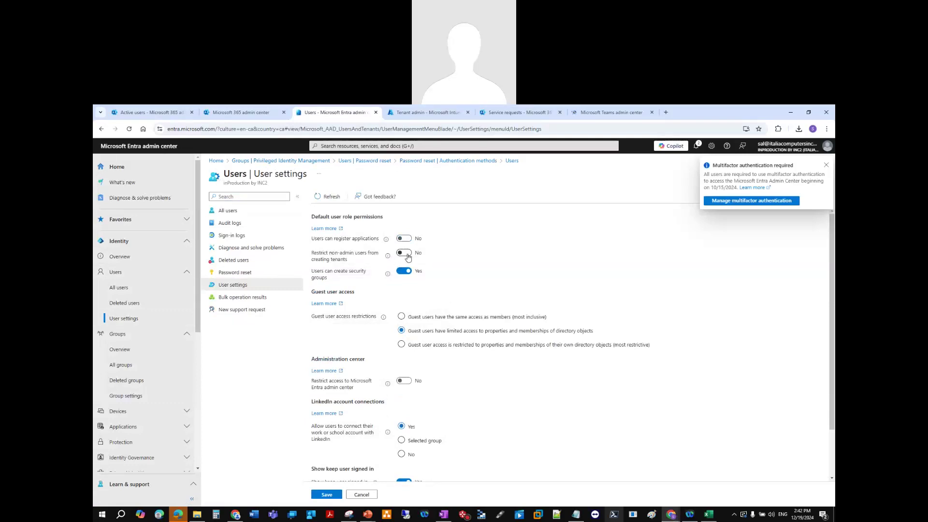
left_click(406, 255)
mouse_move(388, 258)
left_click(399, 273)
Set guest user access to the most restrictive option and restrict access to the Microsoft Entra admin center
left_click(435, 346)
mouse_move(387, 383)
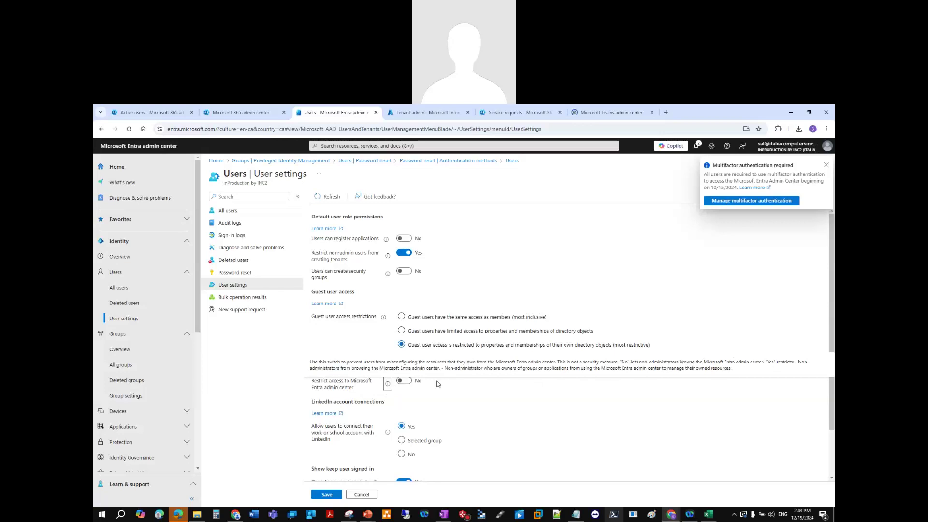
left_click(409, 385)
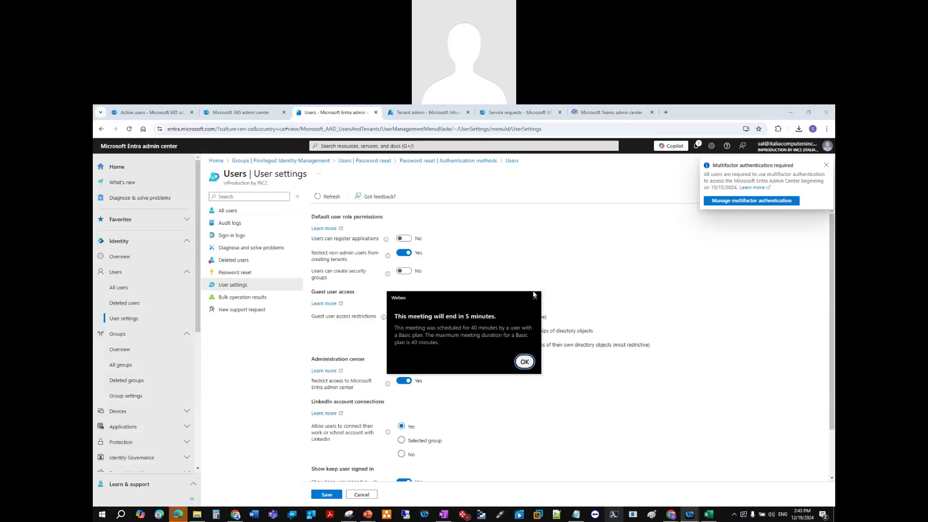
left_click(525, 362)
Set LinkedIn account connections to No and save the user settings
scroll(419, 396, "down", 2)
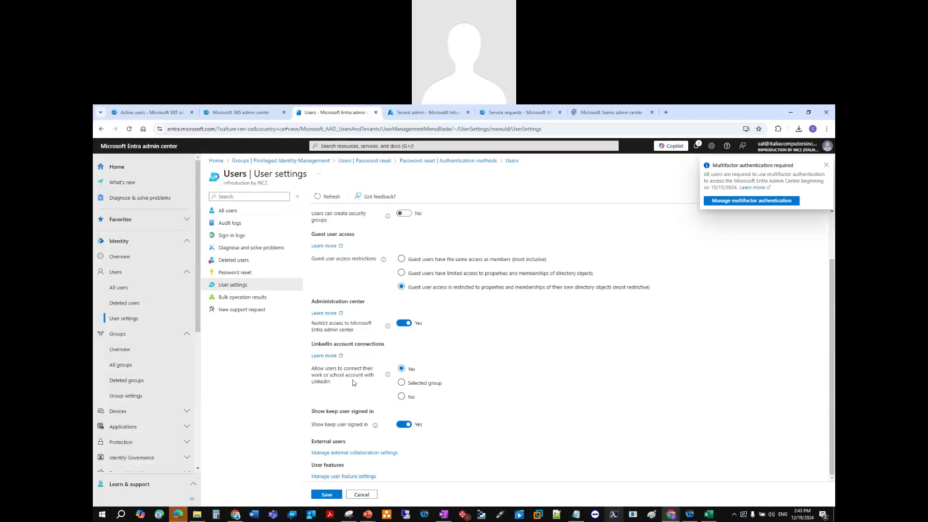
left_click(401, 396)
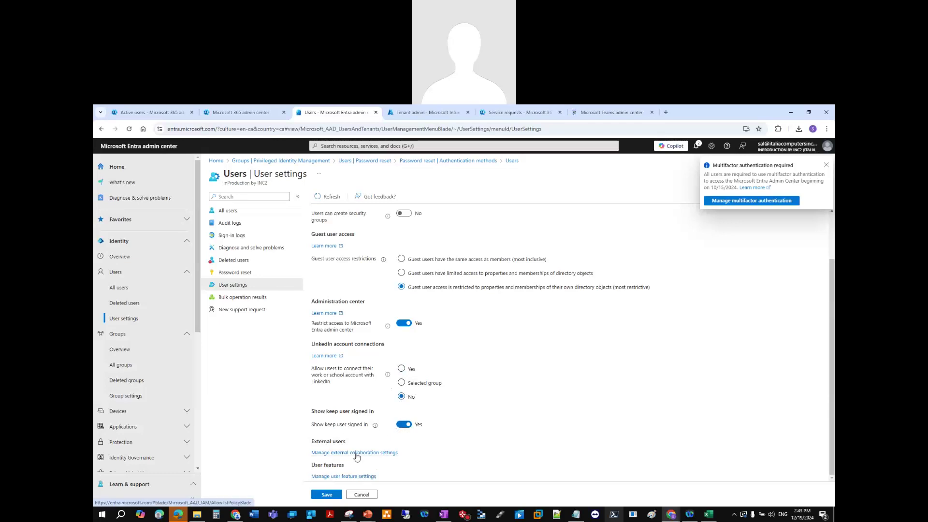
left_click(327, 495)
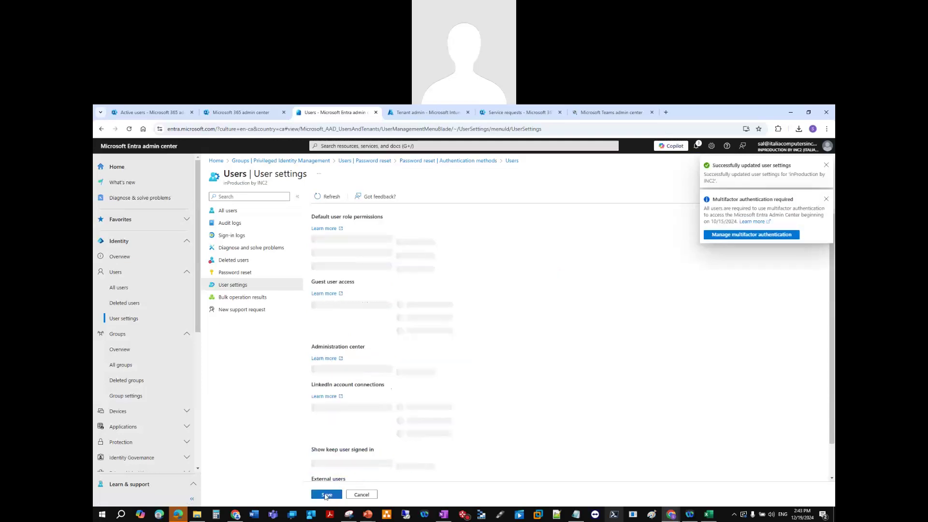